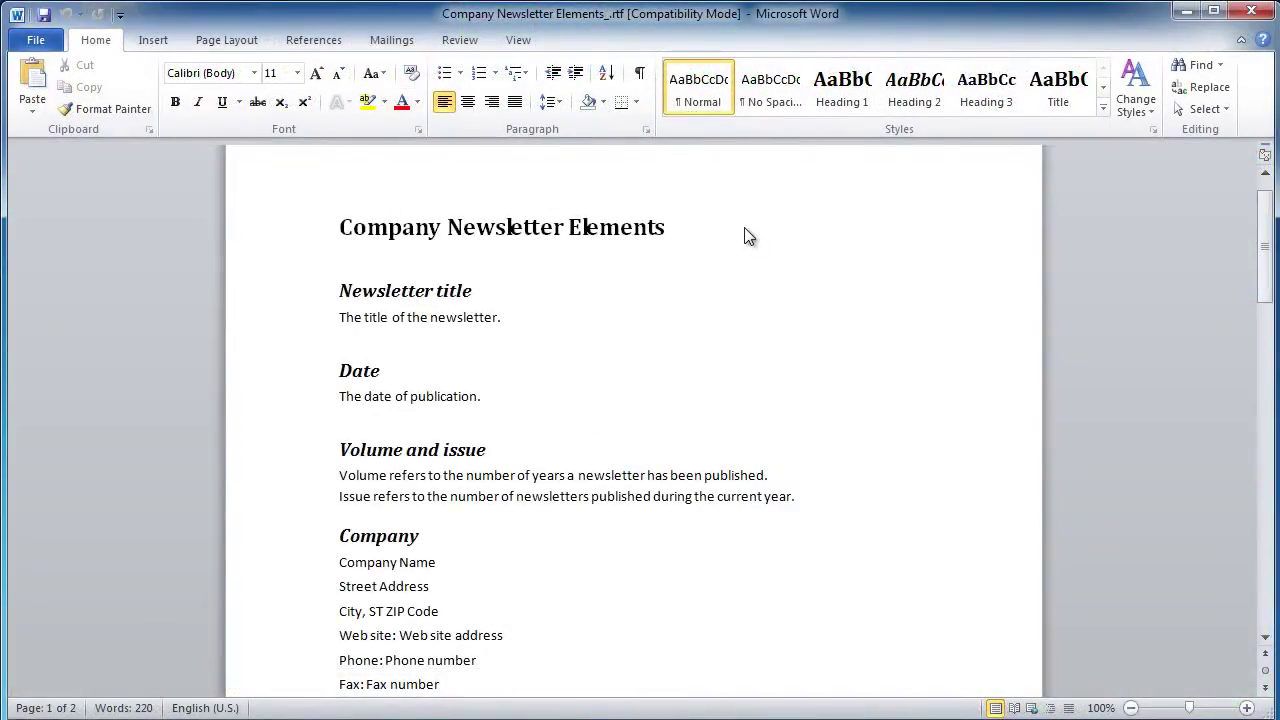
Copy the document title "Company Newsletter Elements" and paste it into the Main Idea topic in ConceptDraw MINDMAP
drag(685, 229, 398, 232)
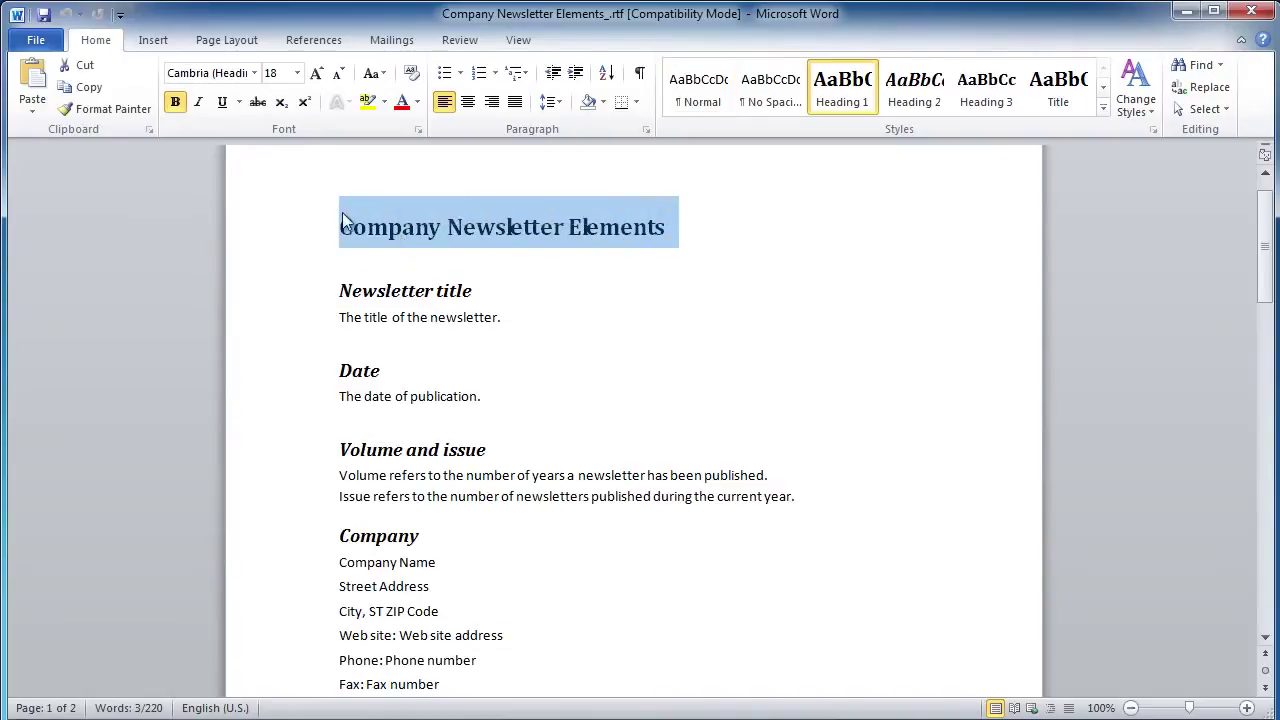
click(88, 87)
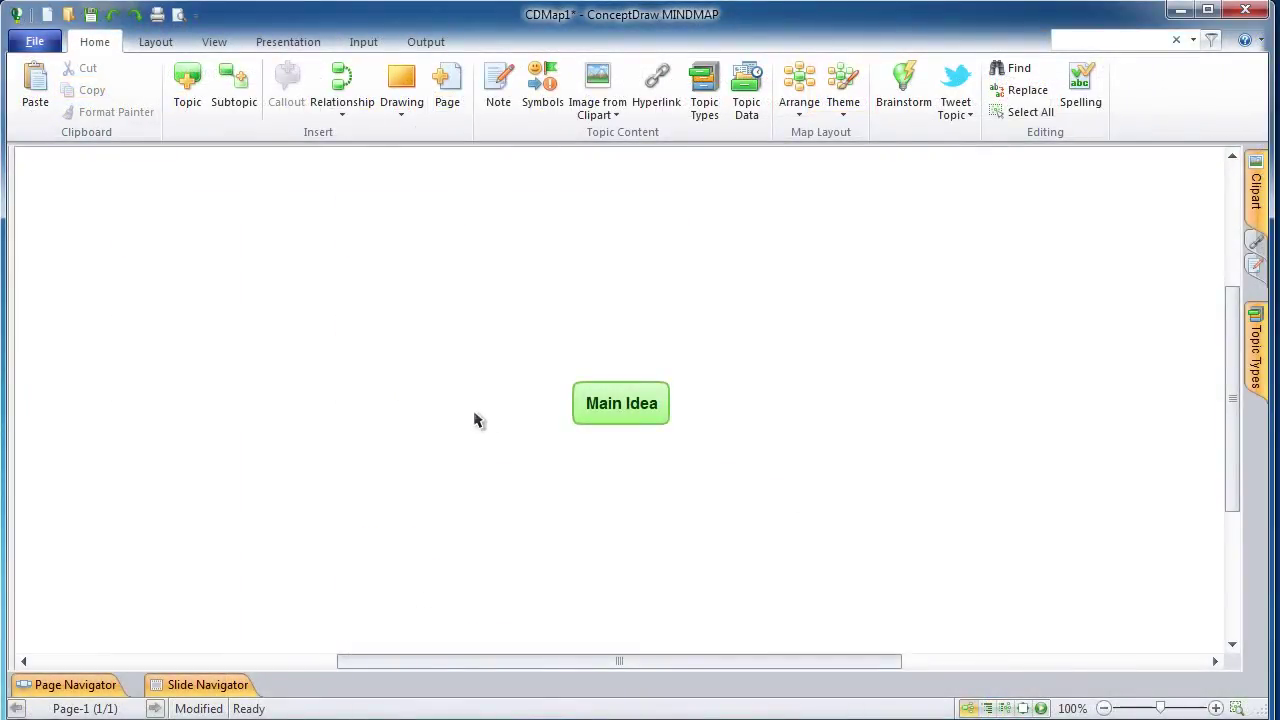
click(573, 416)
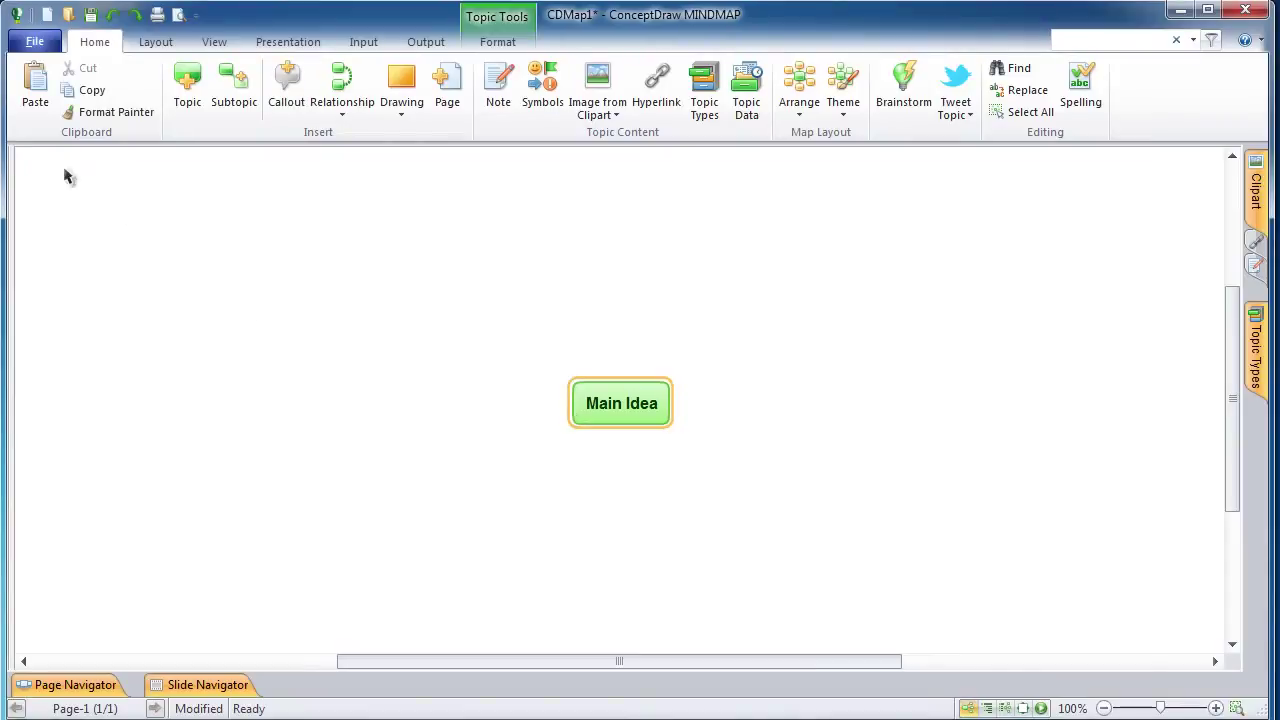
click(30, 105)
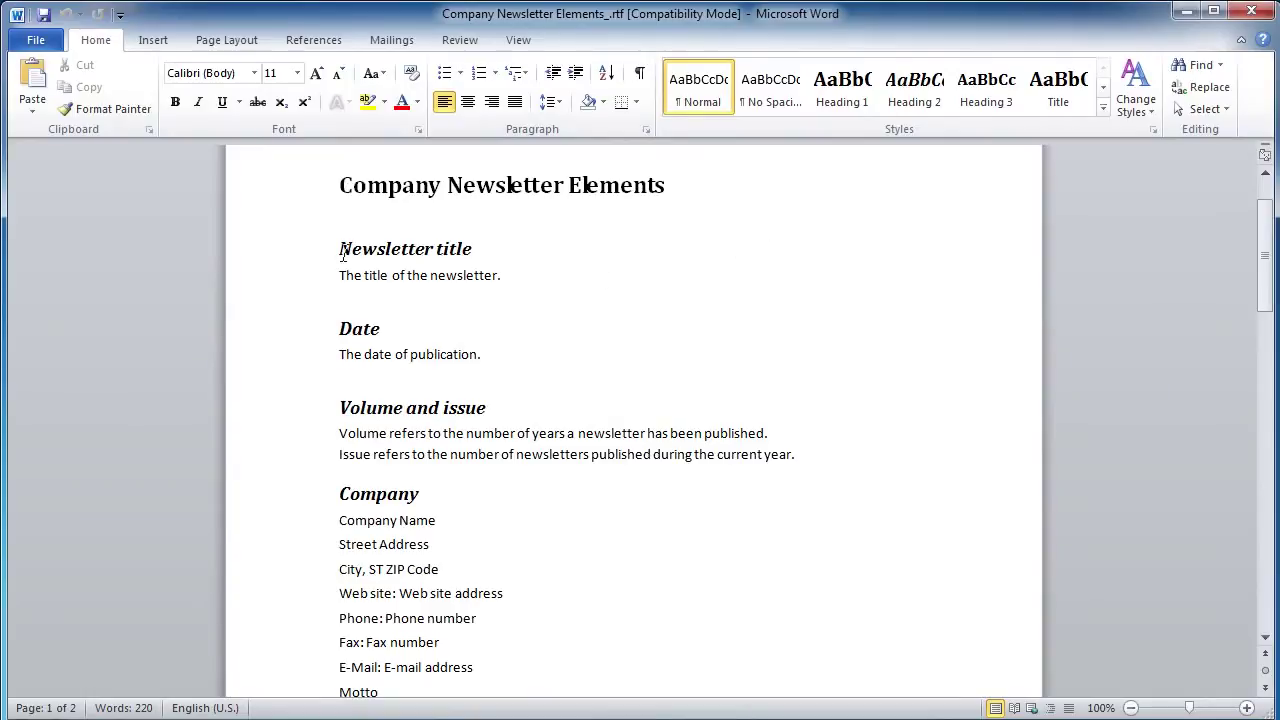
In the Word document, select together the headings Newsletter title, Date, Volume and issue, Company, Table of Contents (TOC), Headline and Byline
drag(341, 253, 478, 250)
drag(340, 330, 406, 337)
drag(327, 412, 406, 402)
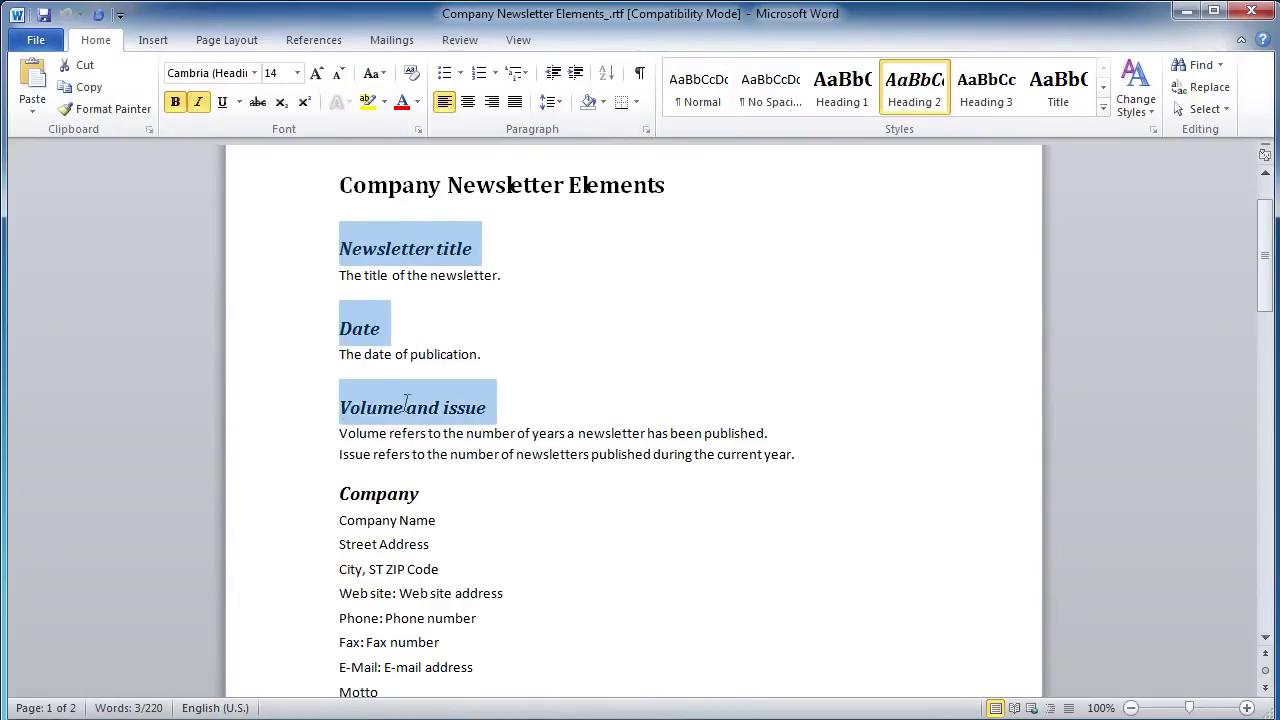
drag(338, 493, 420, 495)
scroll(443, 497, down, 7)
drag(339, 376, 540, 376)
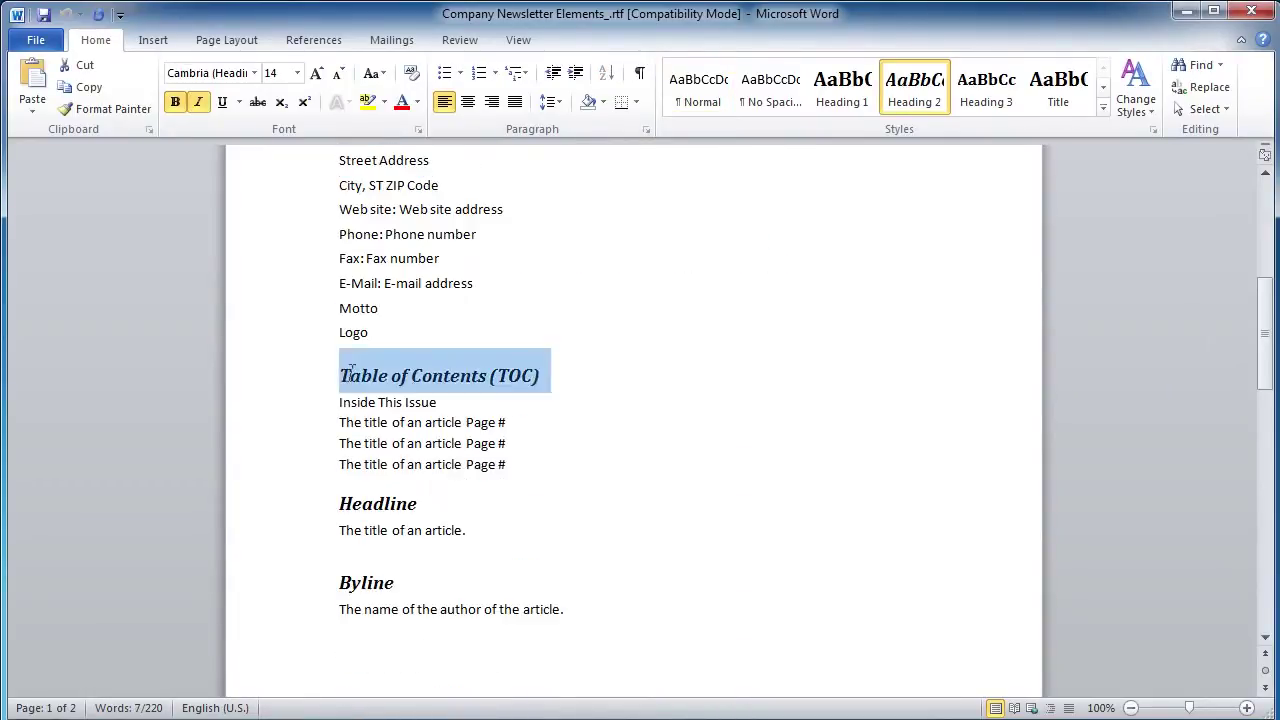
drag(337, 504, 420, 505)
drag(331, 577, 405, 583)
Add the headings Body text, Graphics, Tables, Caption text and Pull quote to the current selection
scroll(320, 555, down, 6)
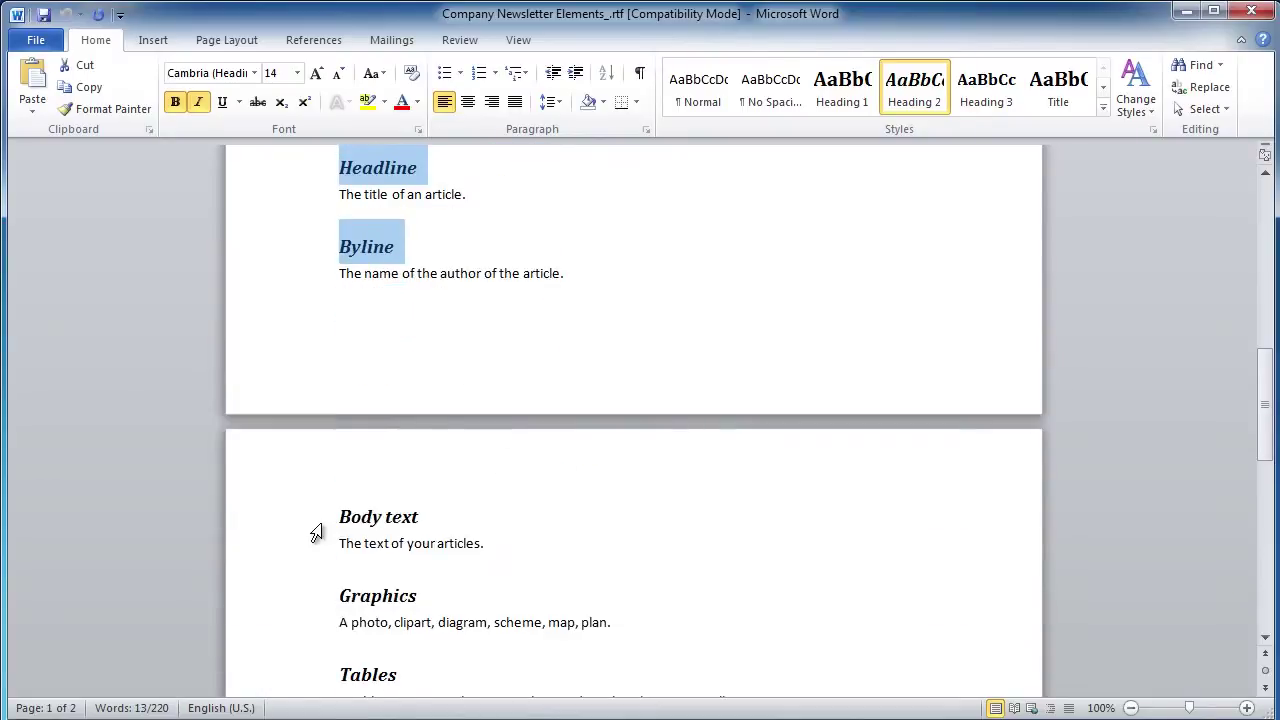
drag(340, 517, 420, 517)
drag(339, 596, 428, 596)
scroll(312, 440, down, 4)
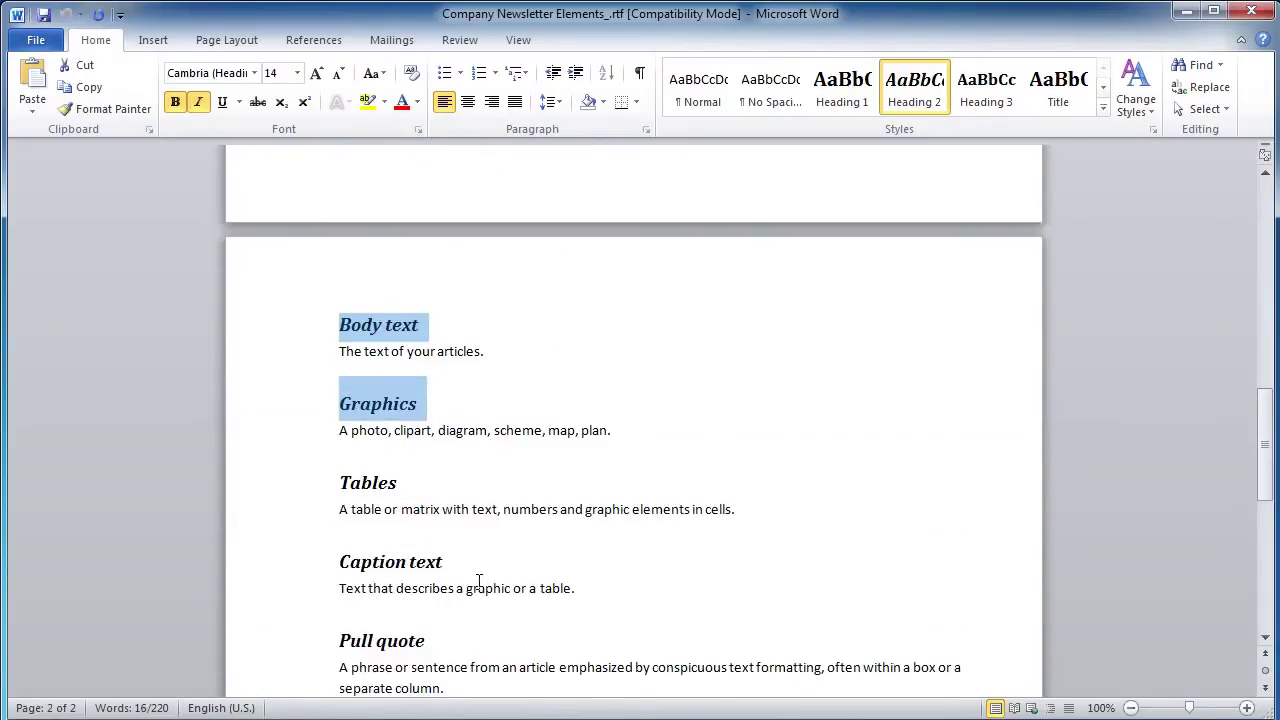
drag(336, 435, 402, 436)
drag(340, 514, 444, 516)
drag(344, 590, 430, 592)
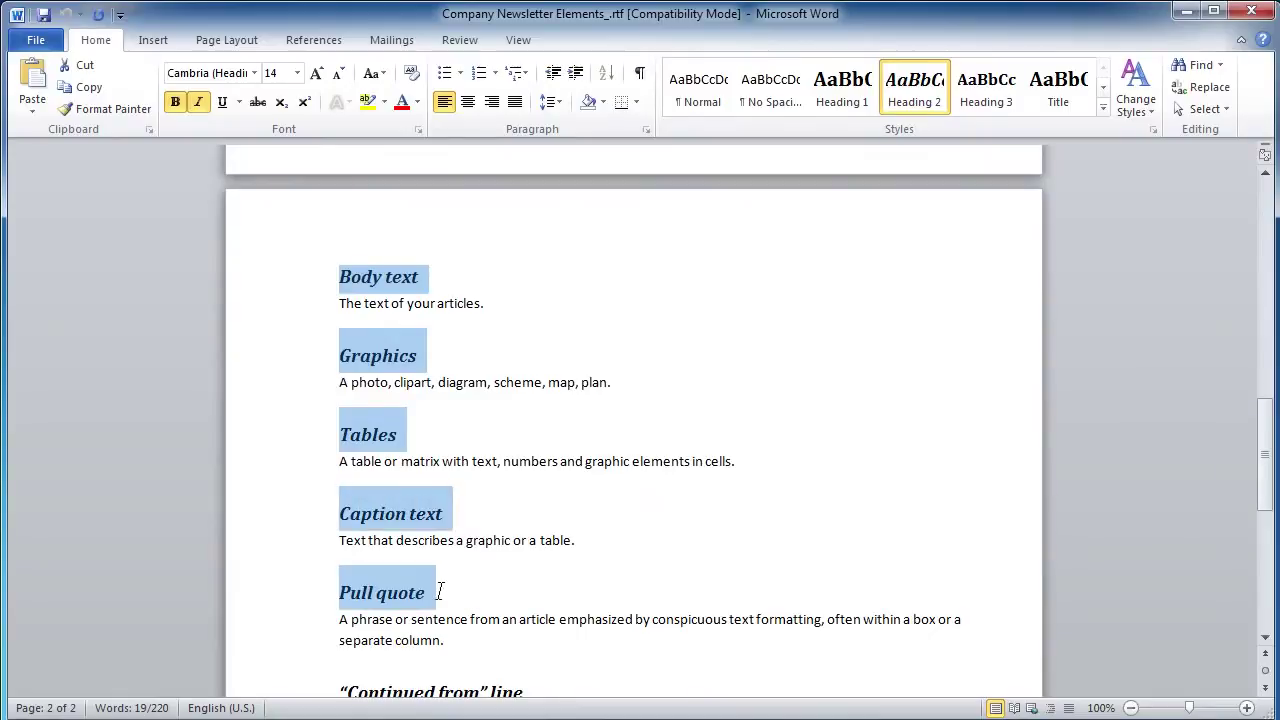
Extend the selection with the "Continued from" line, "Continued on" line and Header headings, and paste all copied headings onto the central topic in ConceptDraw MINDMAP
scroll(437, 516, down, 5)
drag(338, 404, 530, 405)
drag(334, 483, 546, 483)
drag(341, 566, 449, 563)
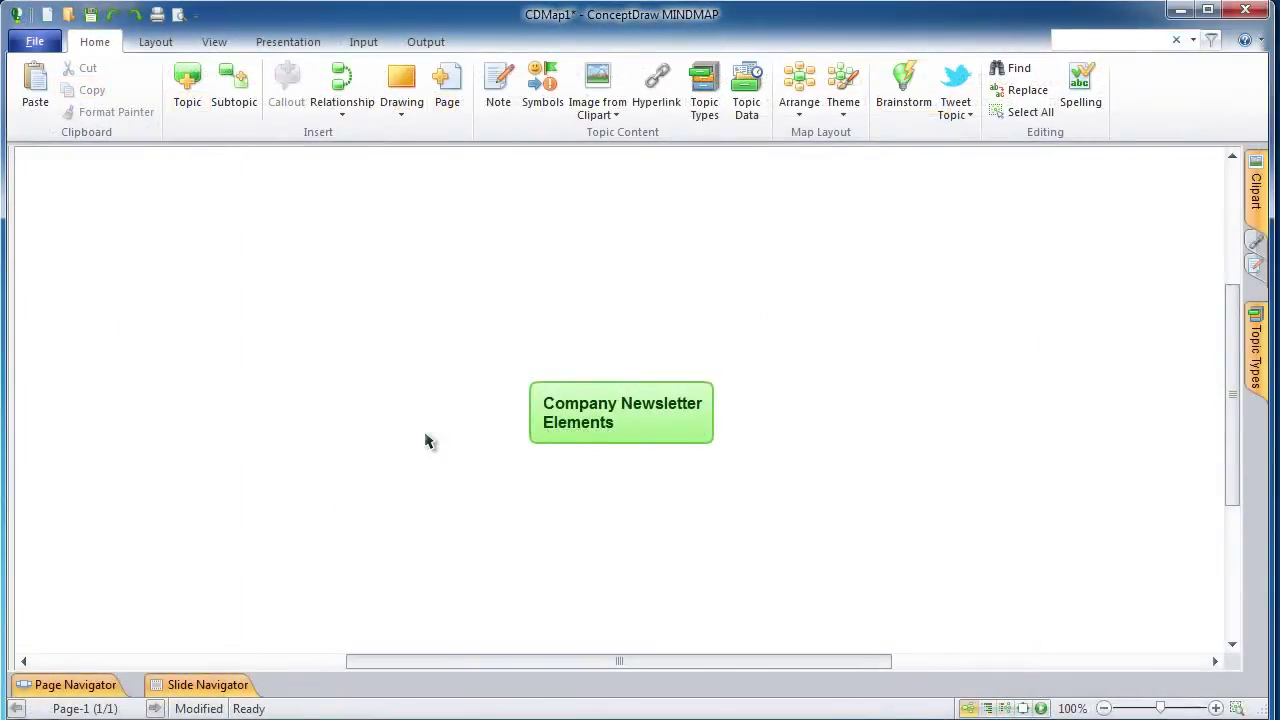
click(528, 432)
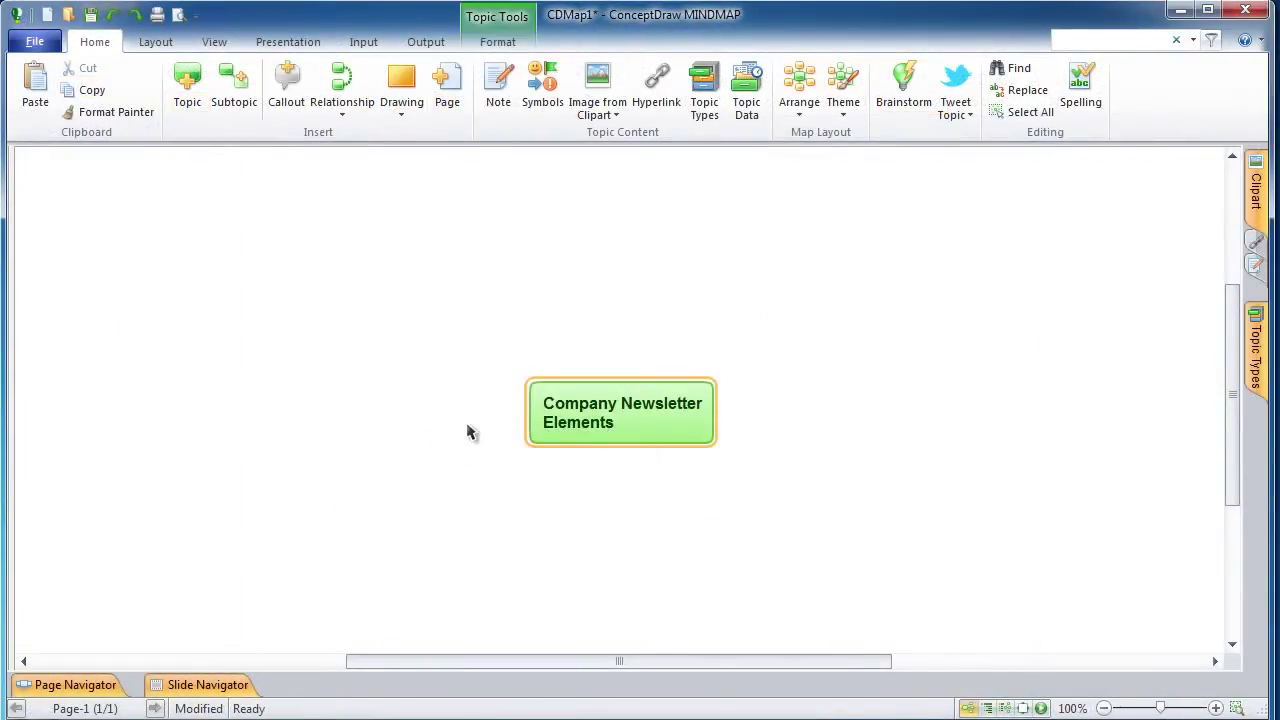
click(43, 109)
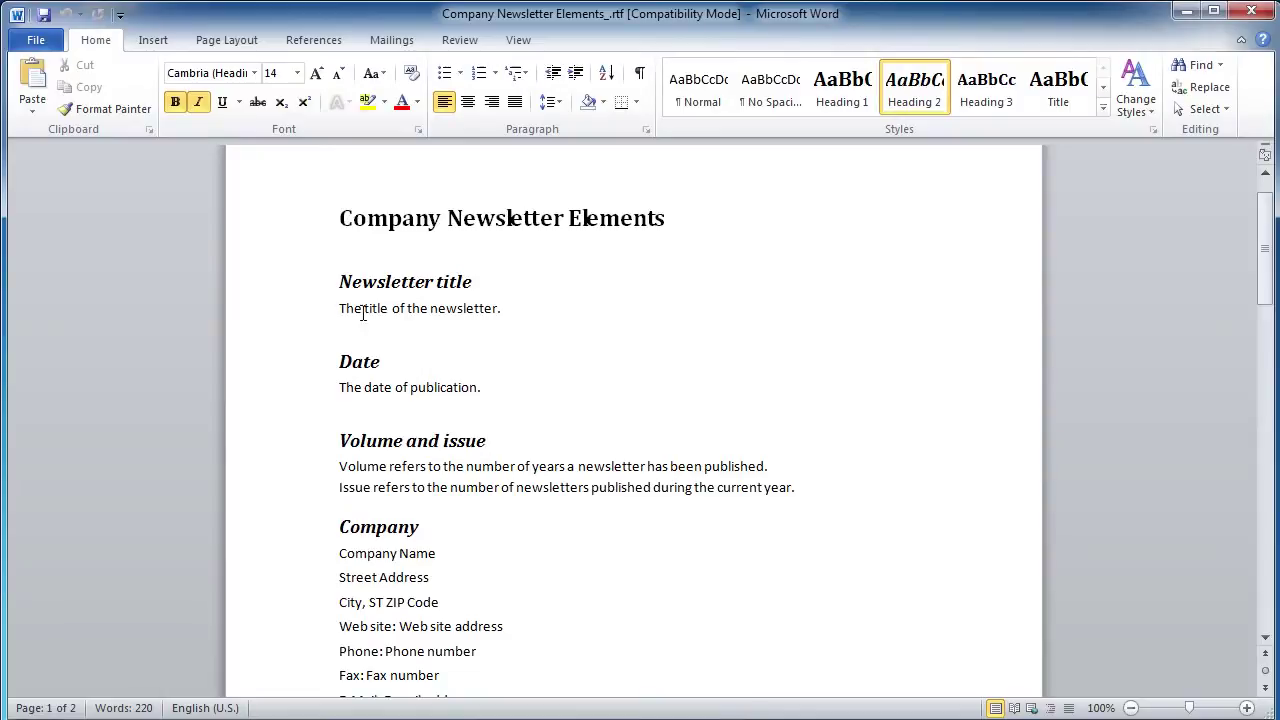
Copy "The title of the newsletter." from Word and paste it as the text of a new callout on the Newsletter title topic in ConceptDraw MINDMAP
drag(339, 309, 519, 338)
key(ctrl+c)
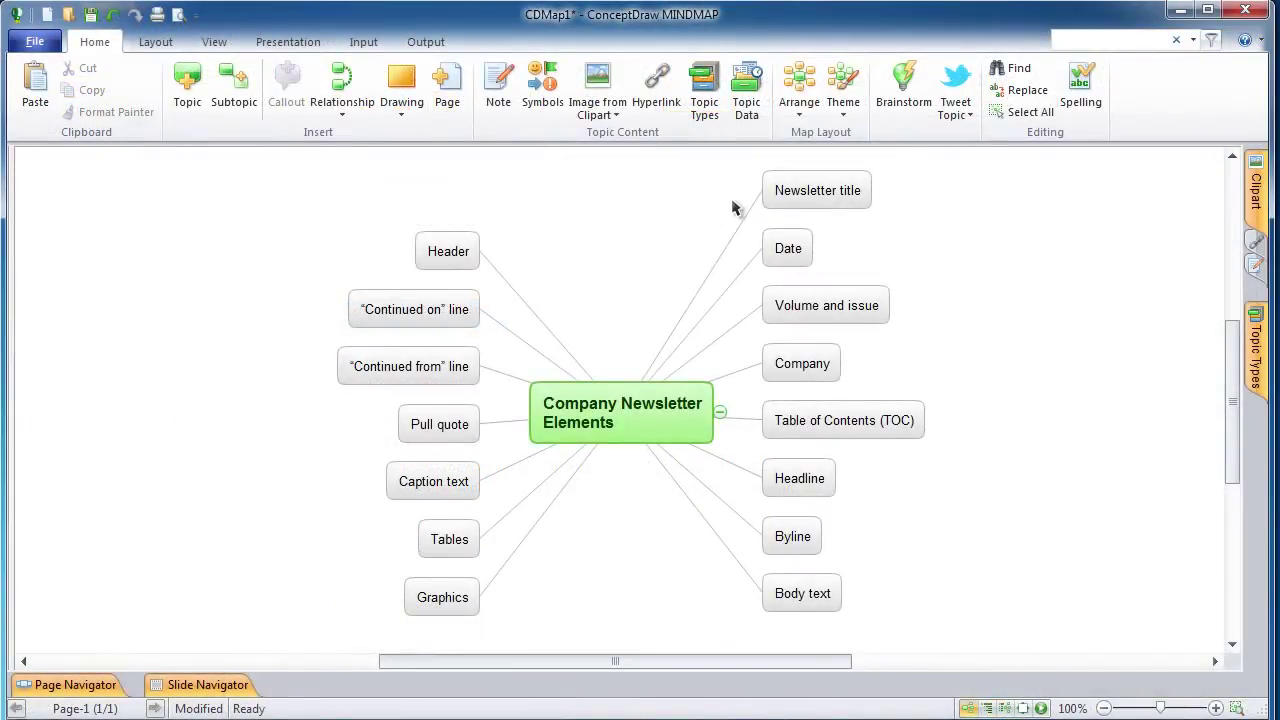
click(777, 197)
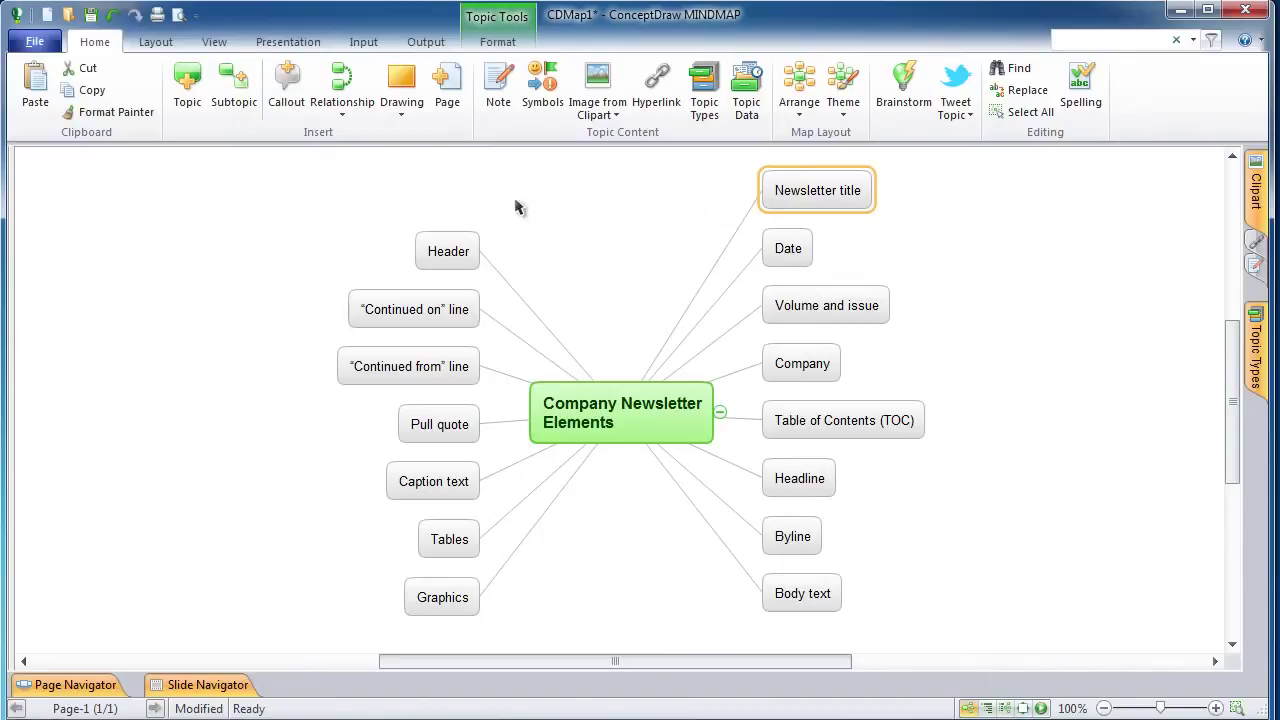
click(293, 118)
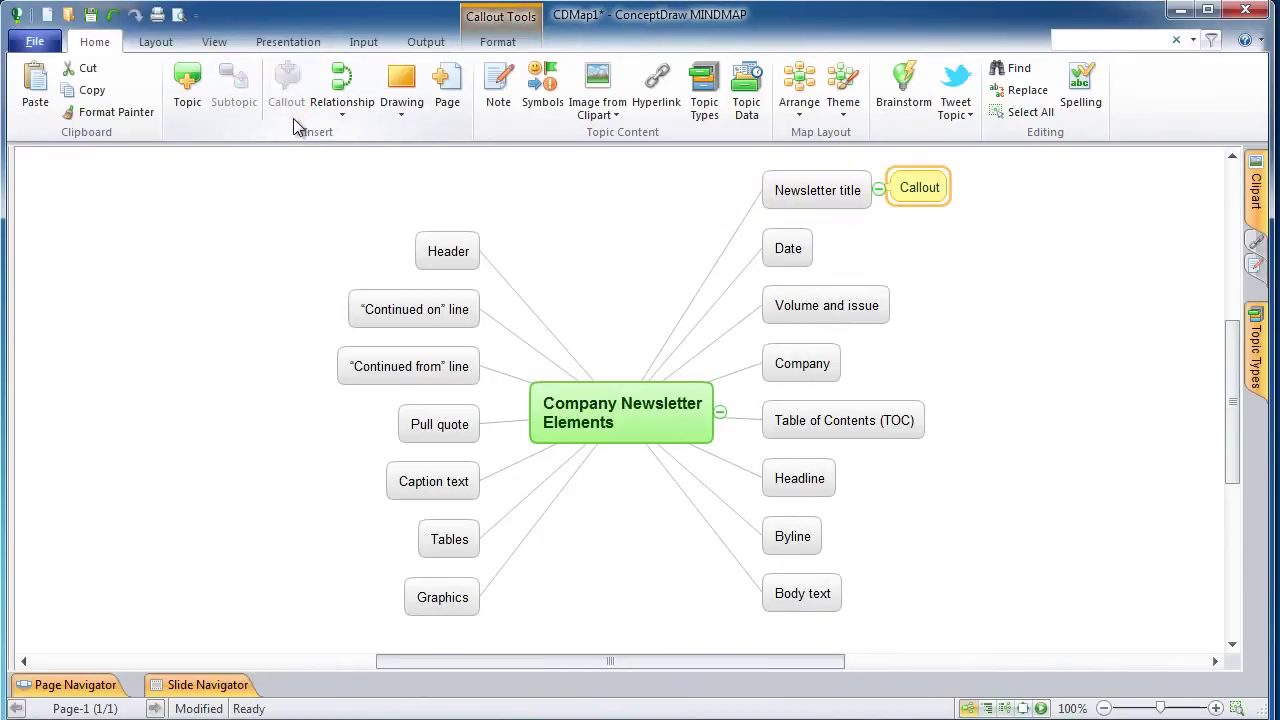
double_click(922, 200)
right_click(922, 200)
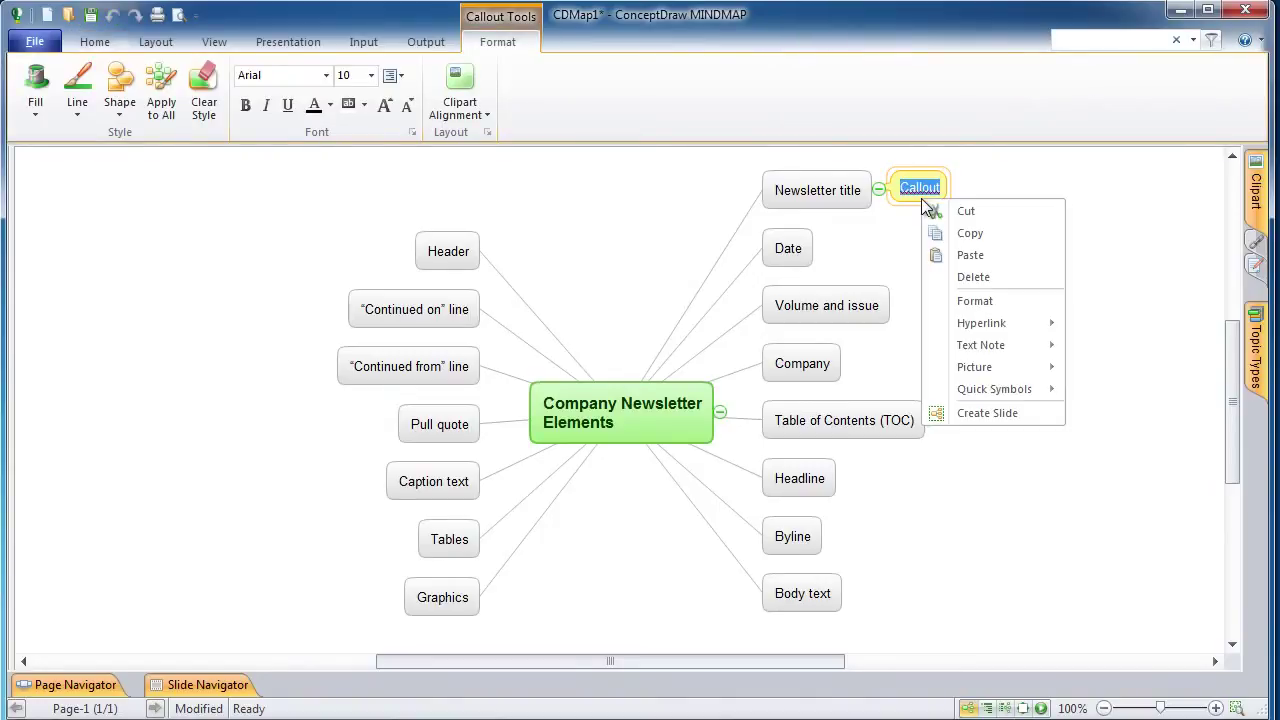
click(950, 254)
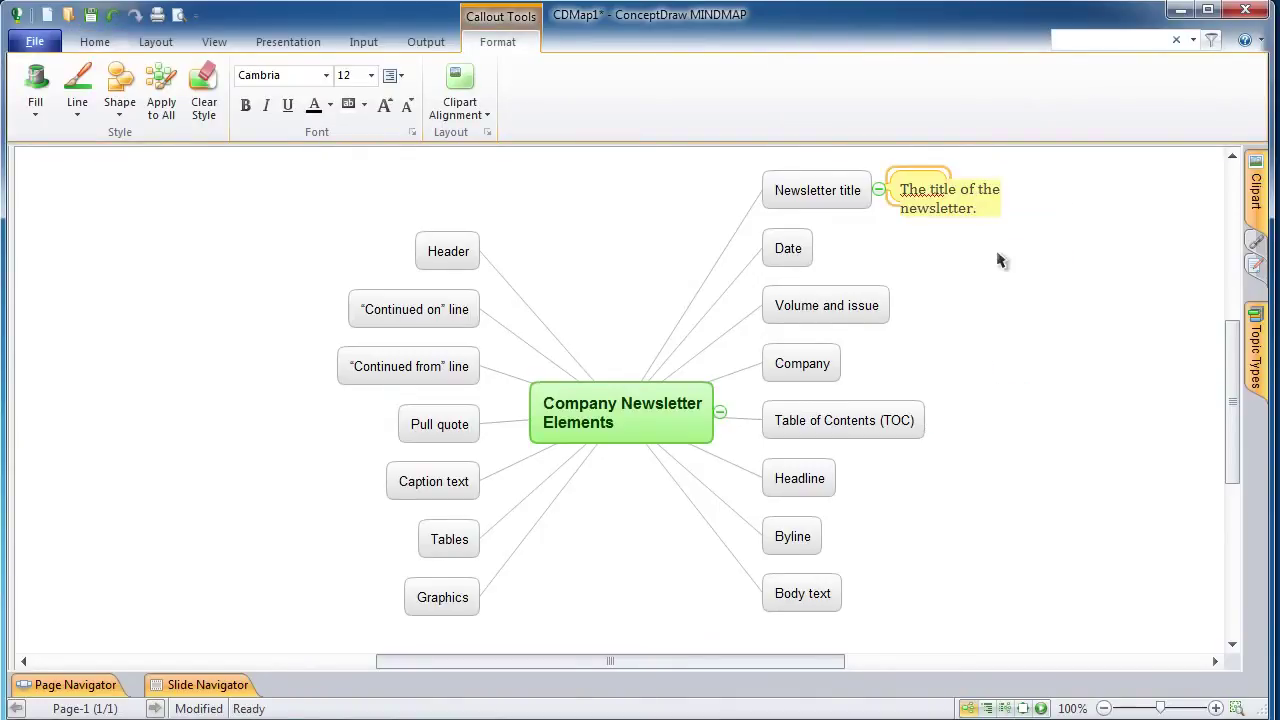
key(Return)
Add the callout "The date of publication." to the Date topic and the callout "The title of an article." to the Headline topic
click(790, 250)
key(ctrl+shift+Return)
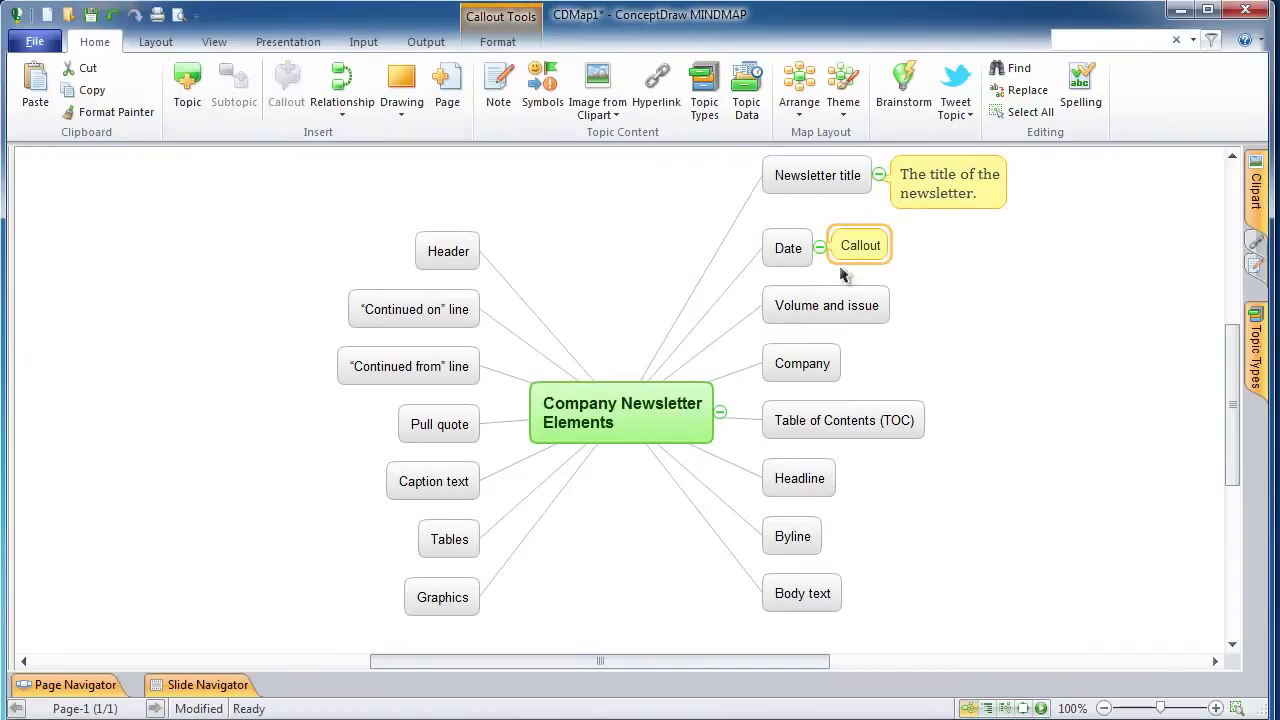
text(The date of publication.)
key(Return)
click(772, 494)
click(287, 100)
text(The title of an article.)
key(Return)
Add the callout "The name of the author of the article." to the Byline topic and "The text of your articles." to the Body text topic
click(790, 551)
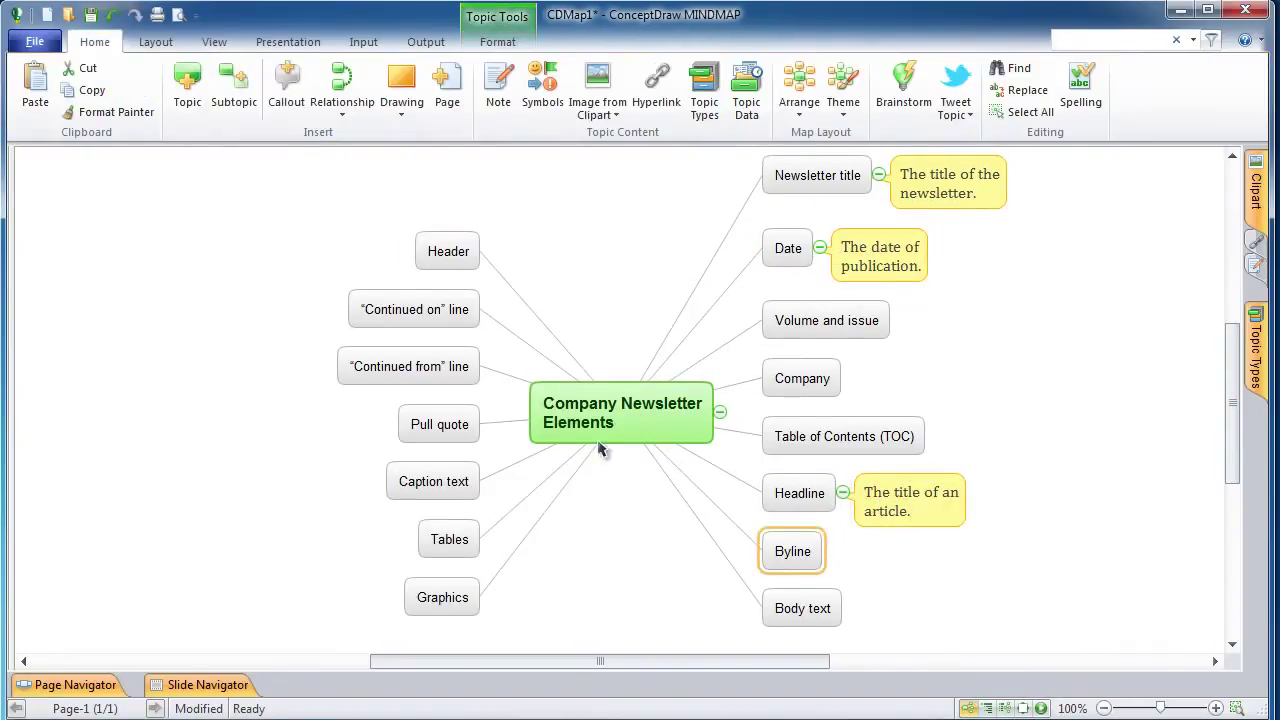
key(ctrl+shift+Return)
text(The name of the author of the article.)
key(Return)
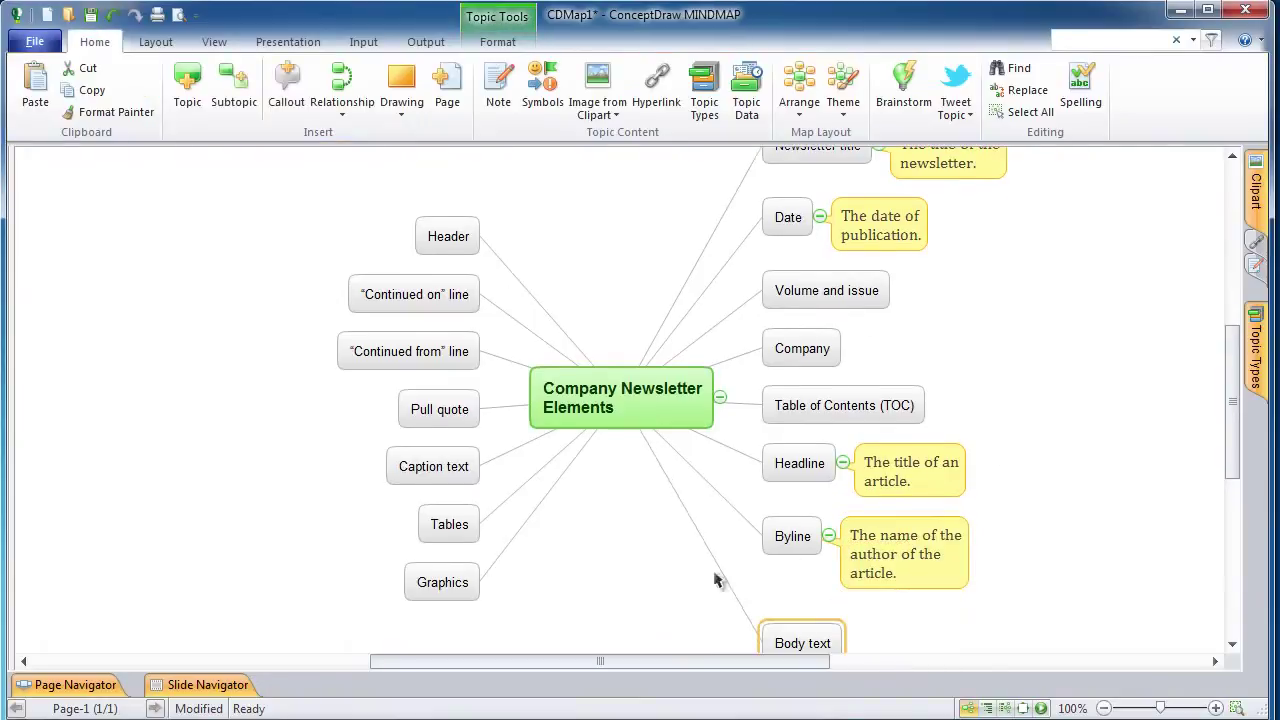
click(800, 640)
key(ctrl+shift+Return)
text(The text of your articles.)
key(Return)
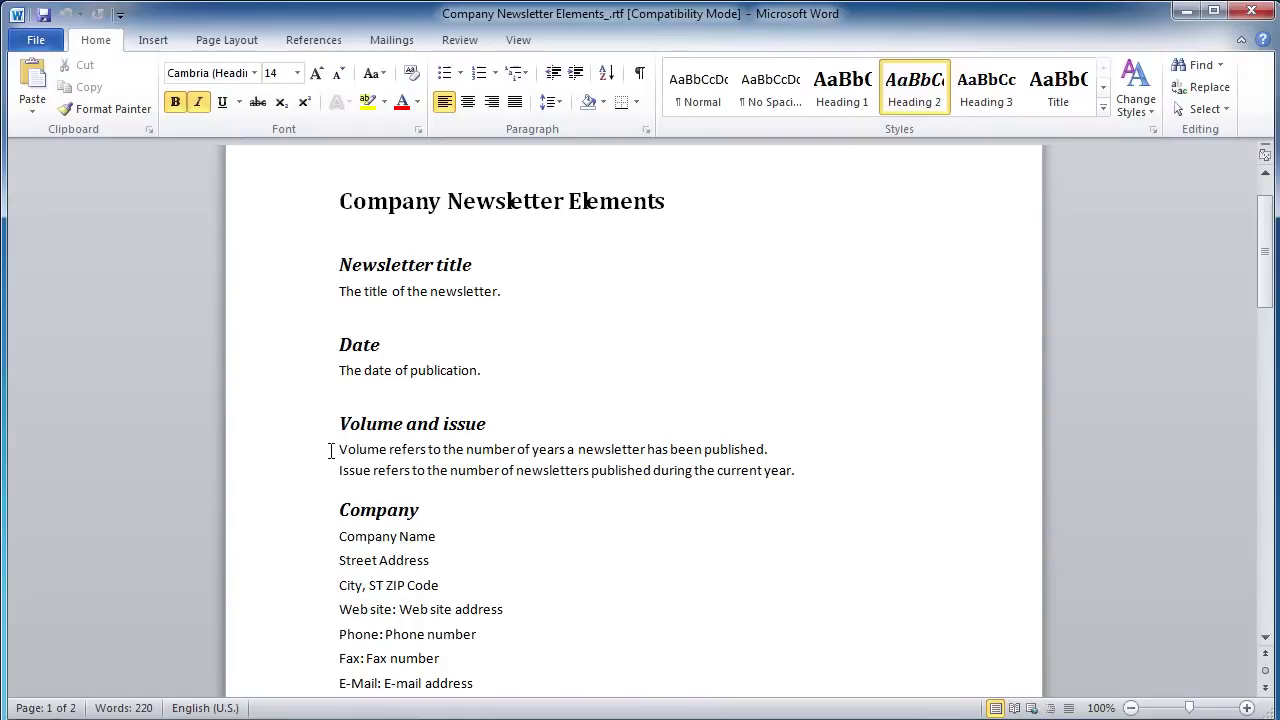
Copy the two lines under "Volume and issue" in Word and paste them as subtopics of the Volume and issue topic in ConceptDraw MINDMAP
drag(333, 450, 775, 452)
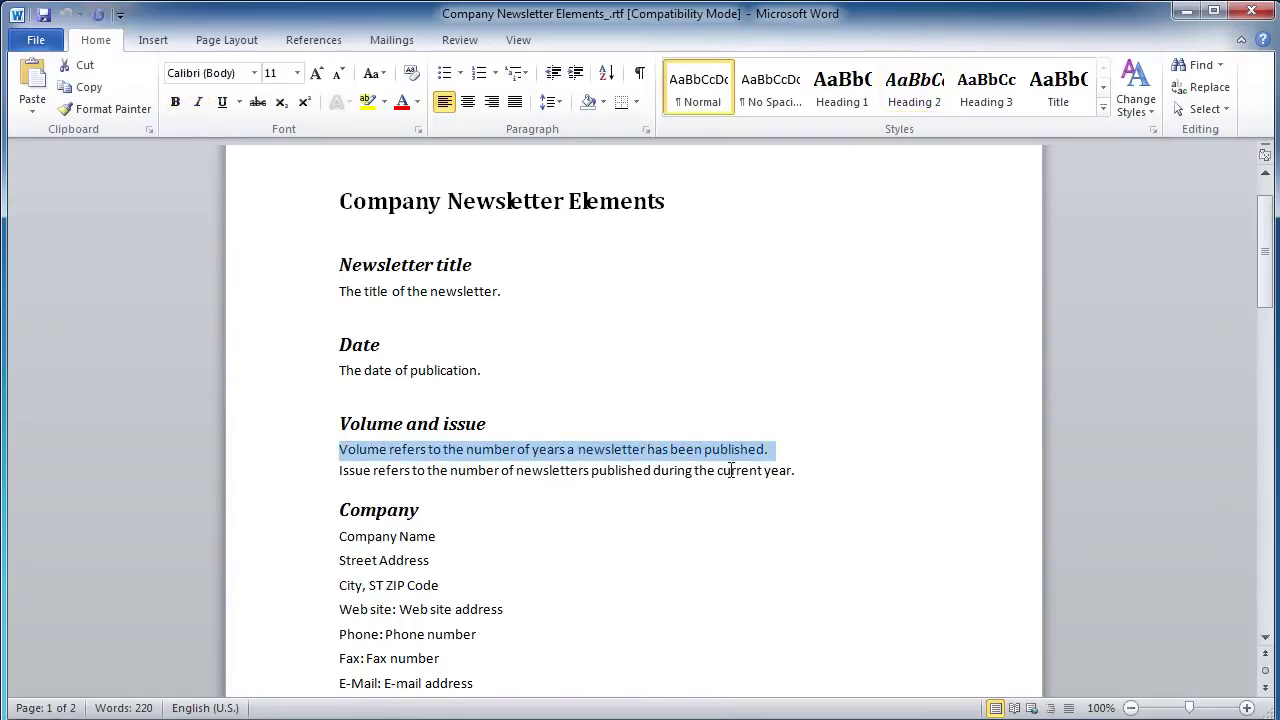
key(shift+Down)
key(ctrl+c)
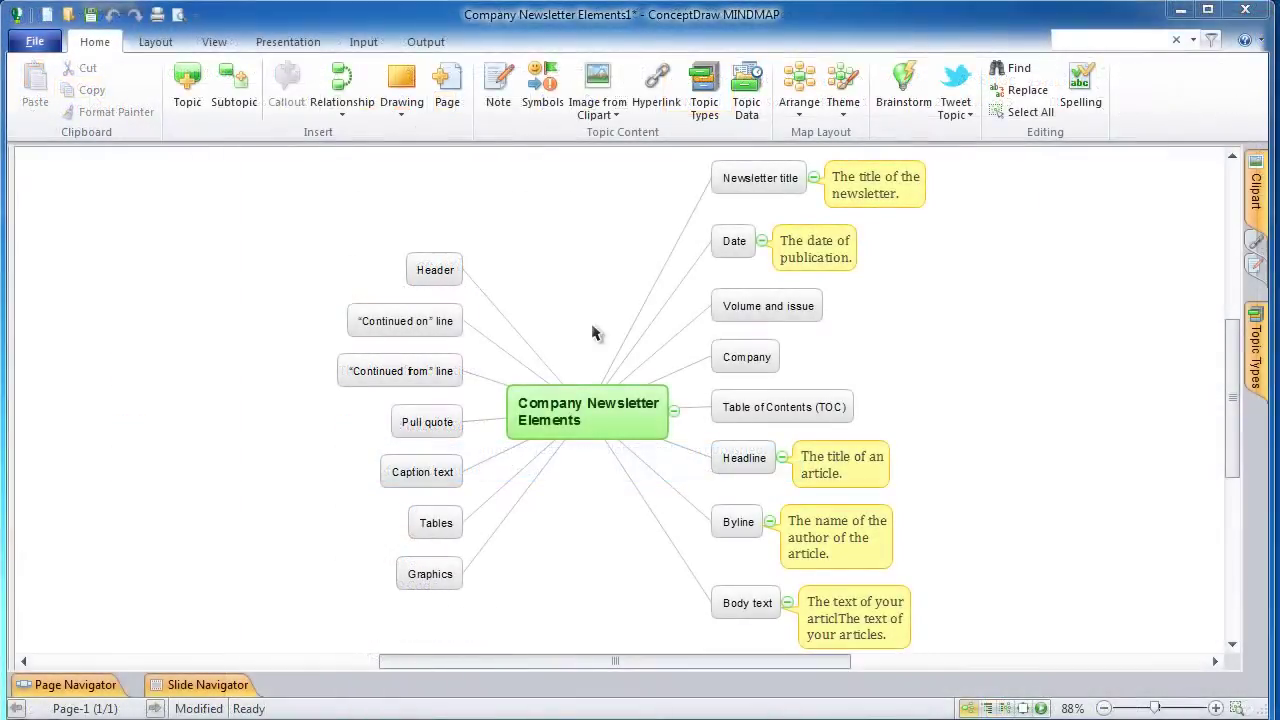
click(731, 314)
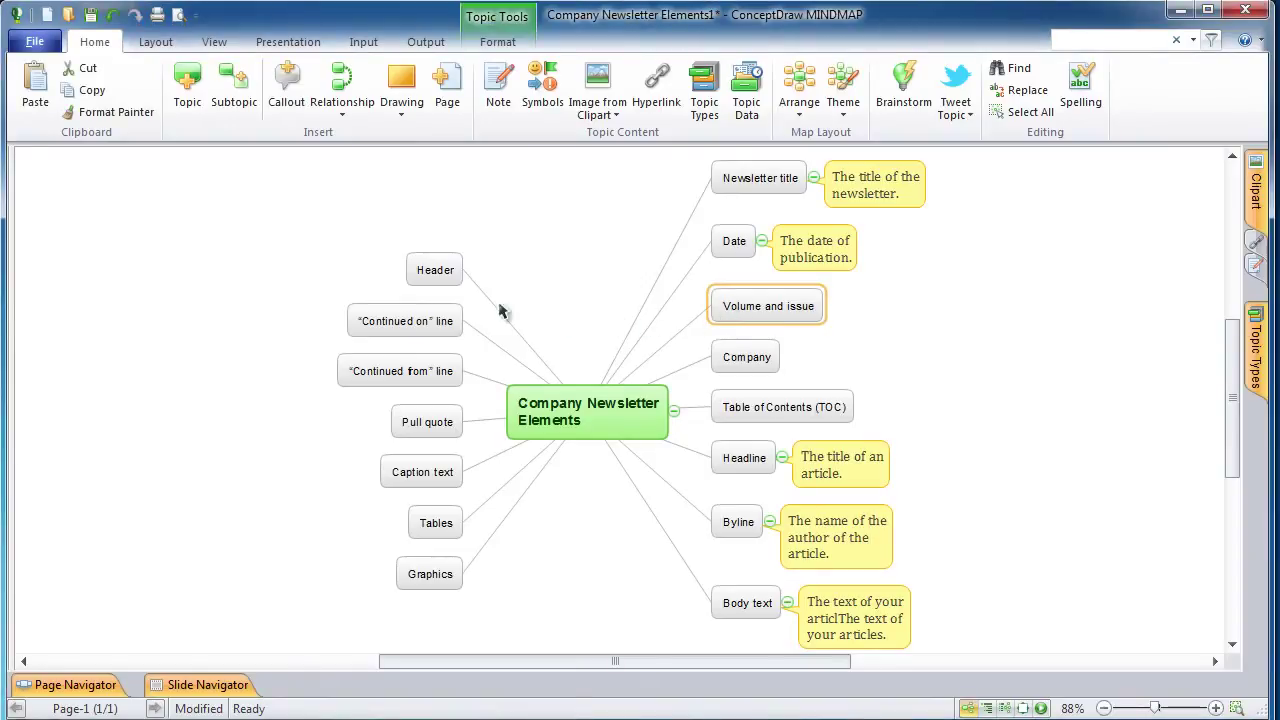
click(46, 93)
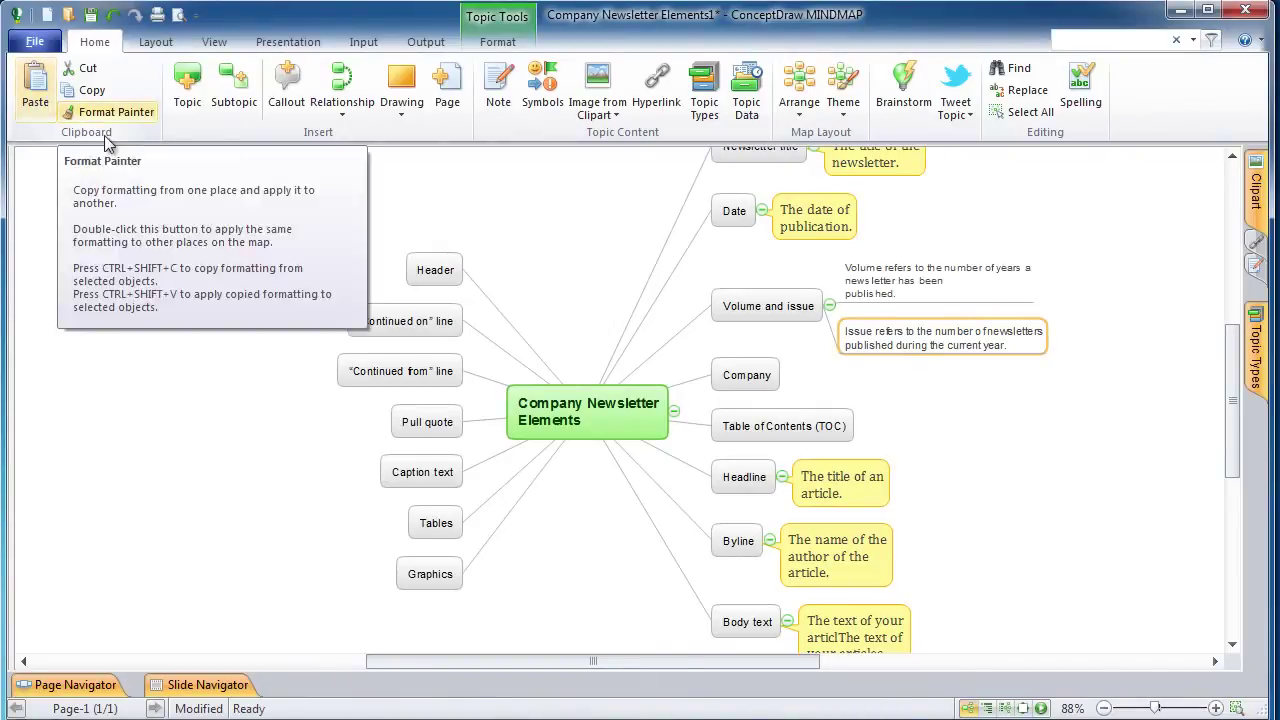
Paste the copied company detail lines, Company Name through Logo, under the Company topic, and paste the clipboard text under the Table of Contents (TOC) topic
click(746, 380)
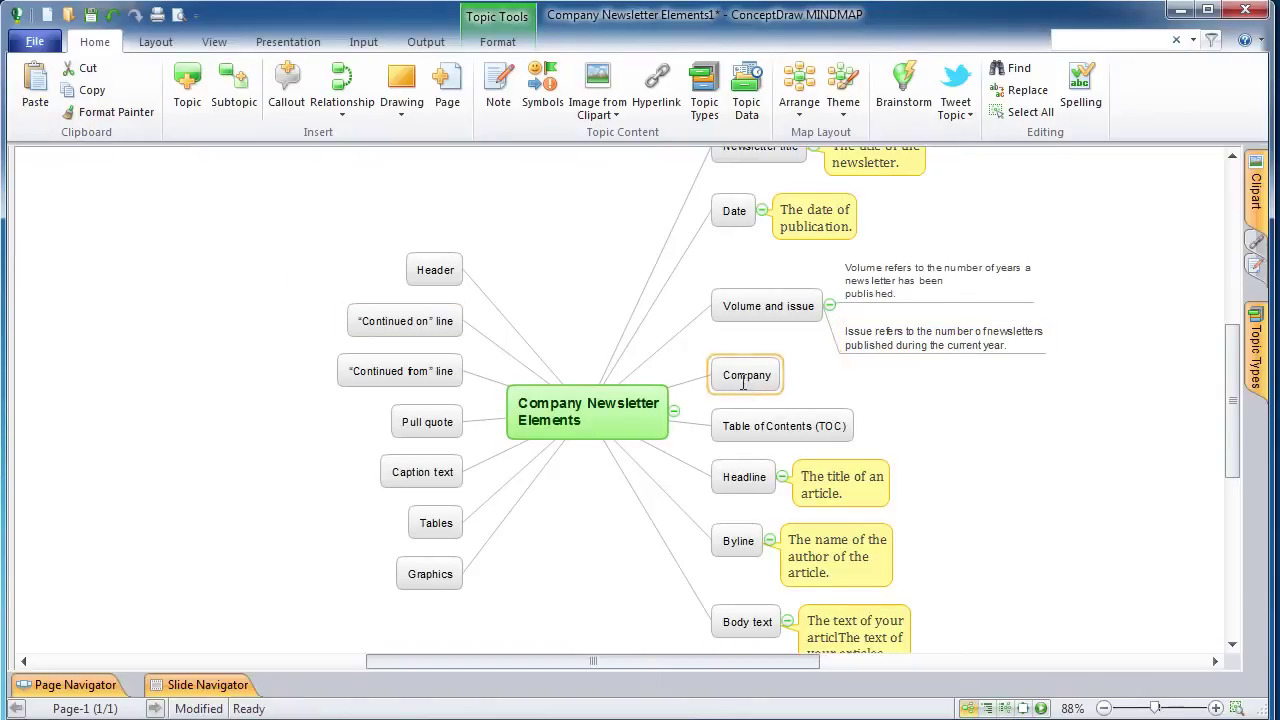
click(36, 108)
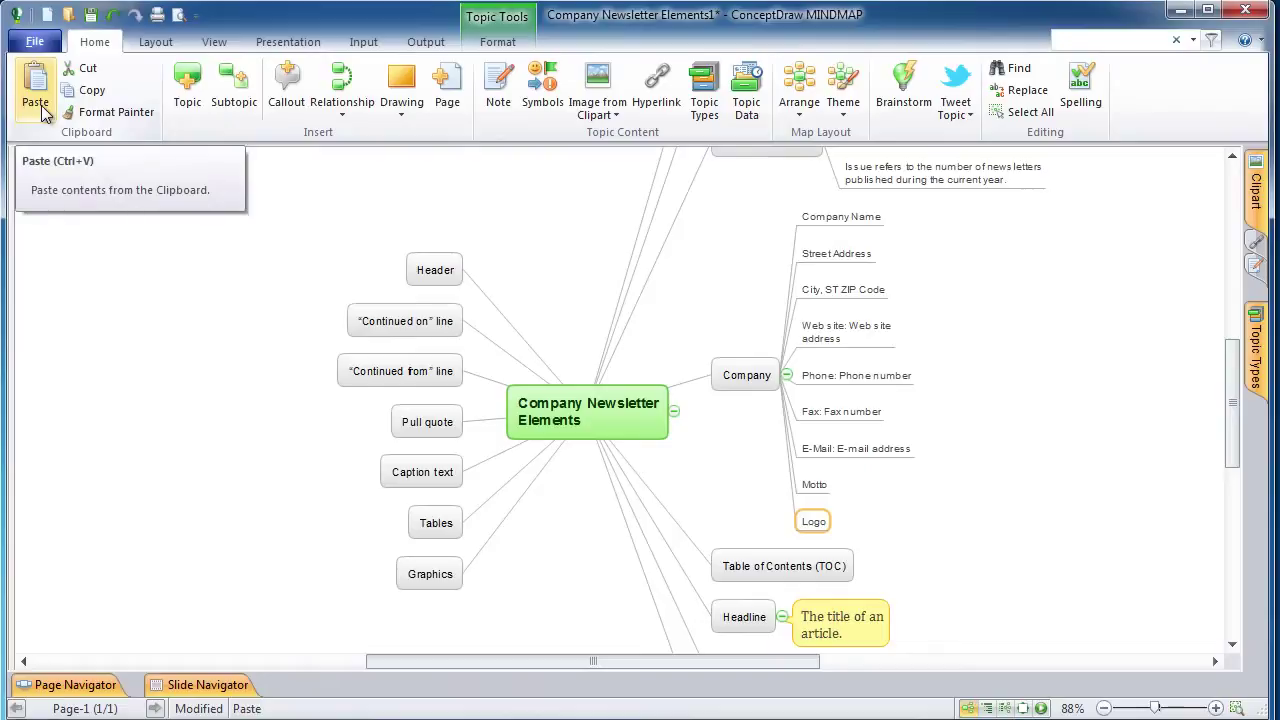
click(741, 577)
click(35, 104)
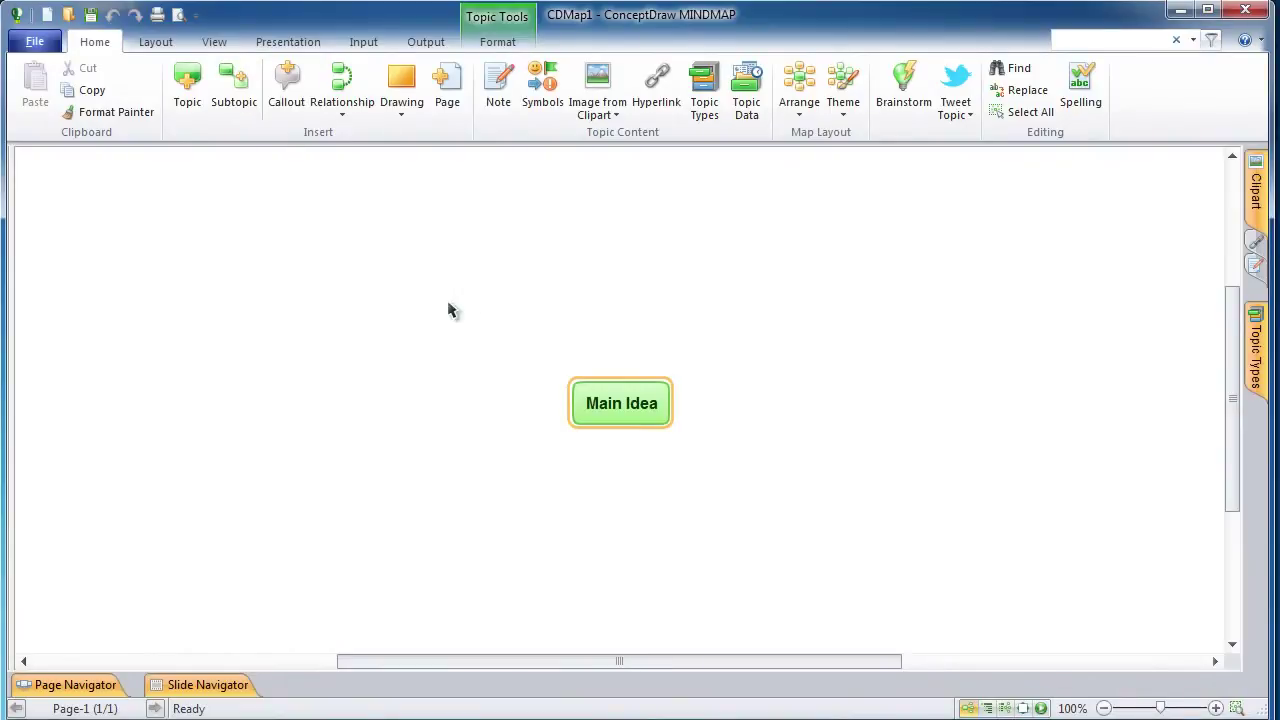
Import the presentation Sales Team Diary.pptx as a mind map using the MS PowerPoint input of the Presentation Exchange solution
click(363, 48)
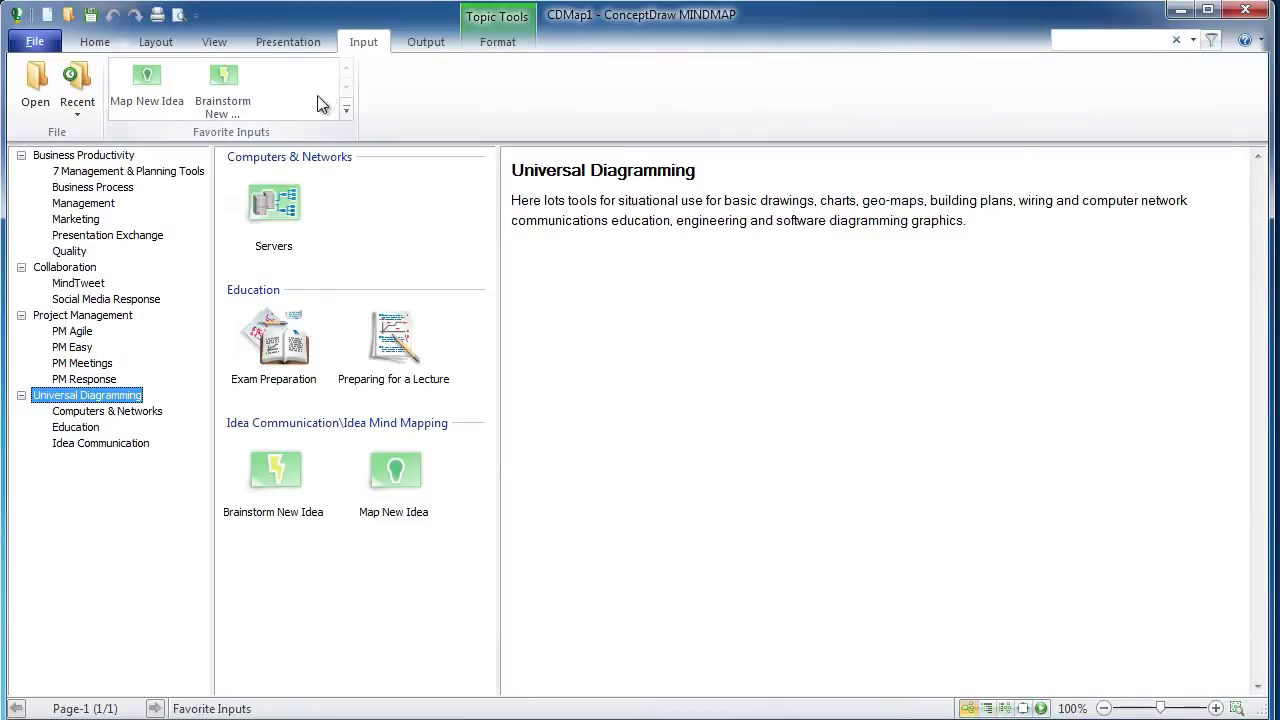
click(85, 236)
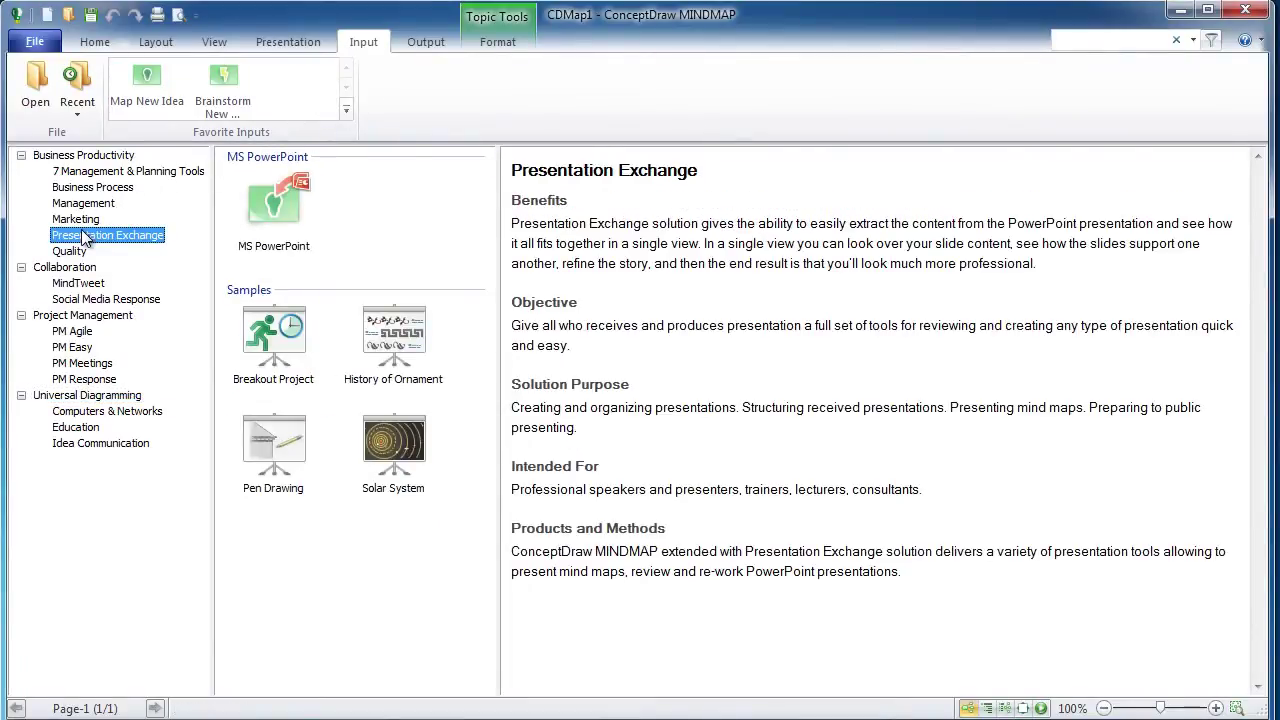
double_click(294, 241)
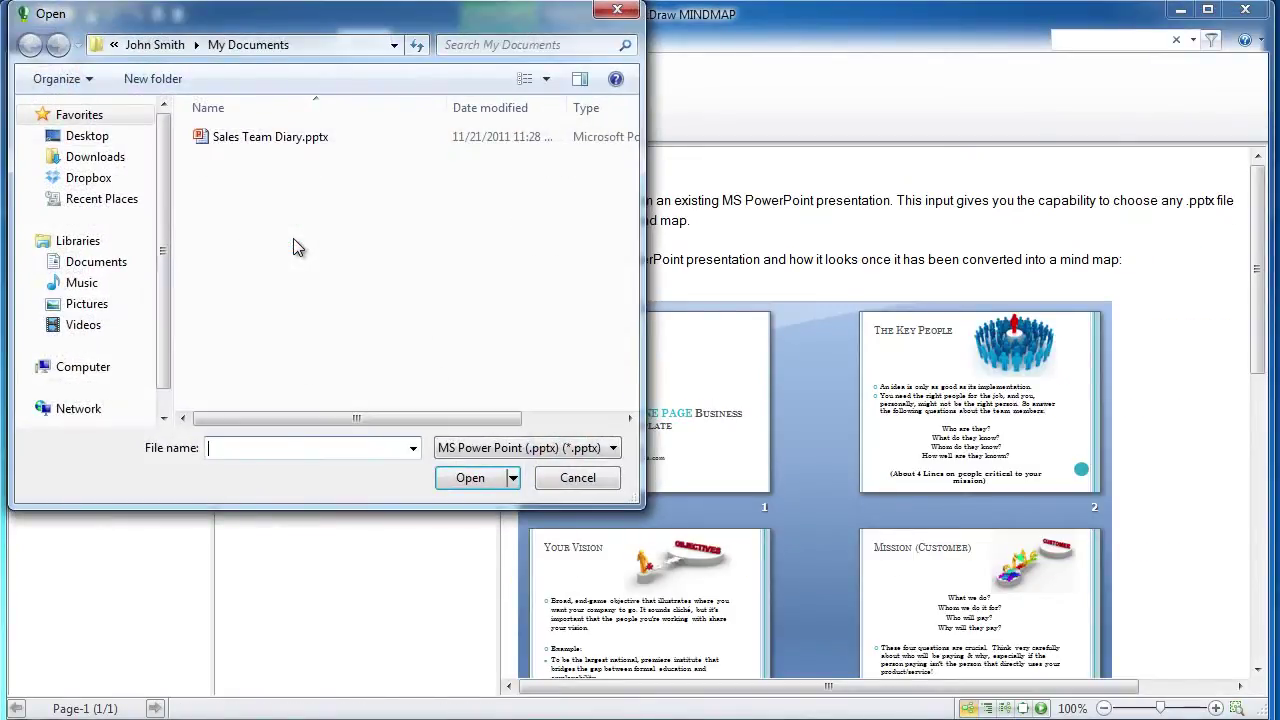
click(308, 140)
click(472, 482)
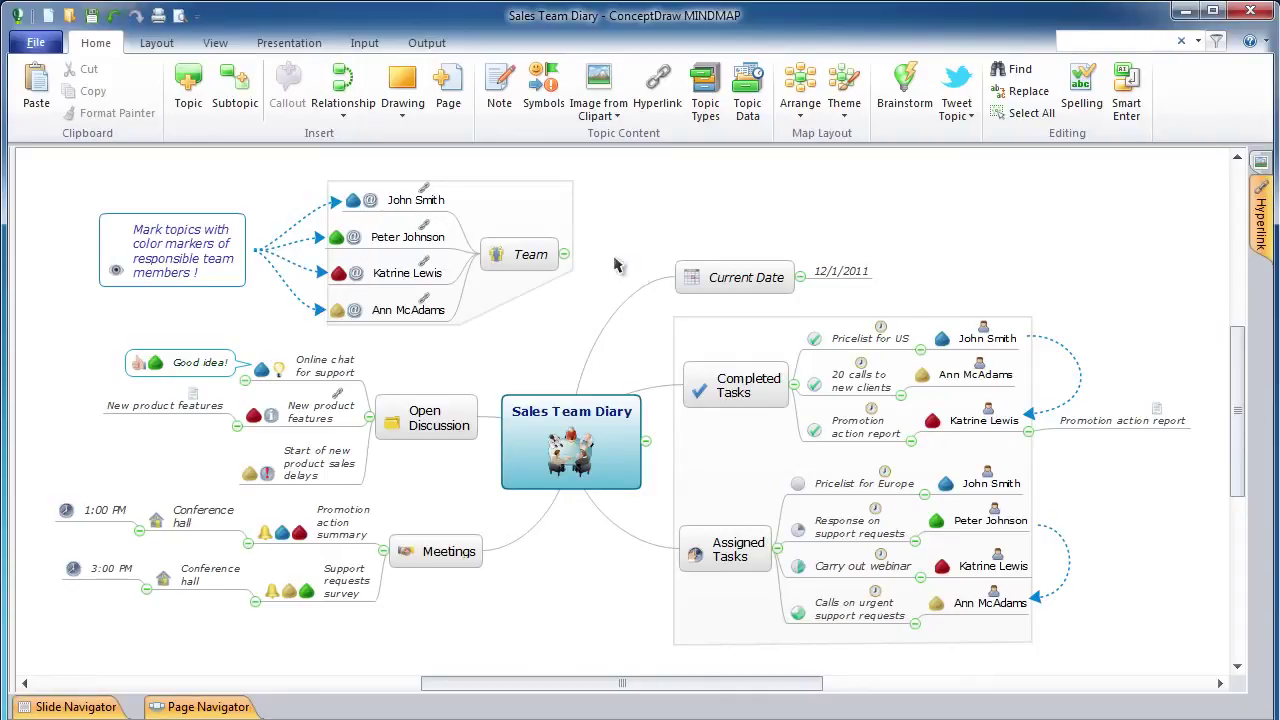
View the Sales Team Diary map in full screen and return to the normal map view
click(216, 42)
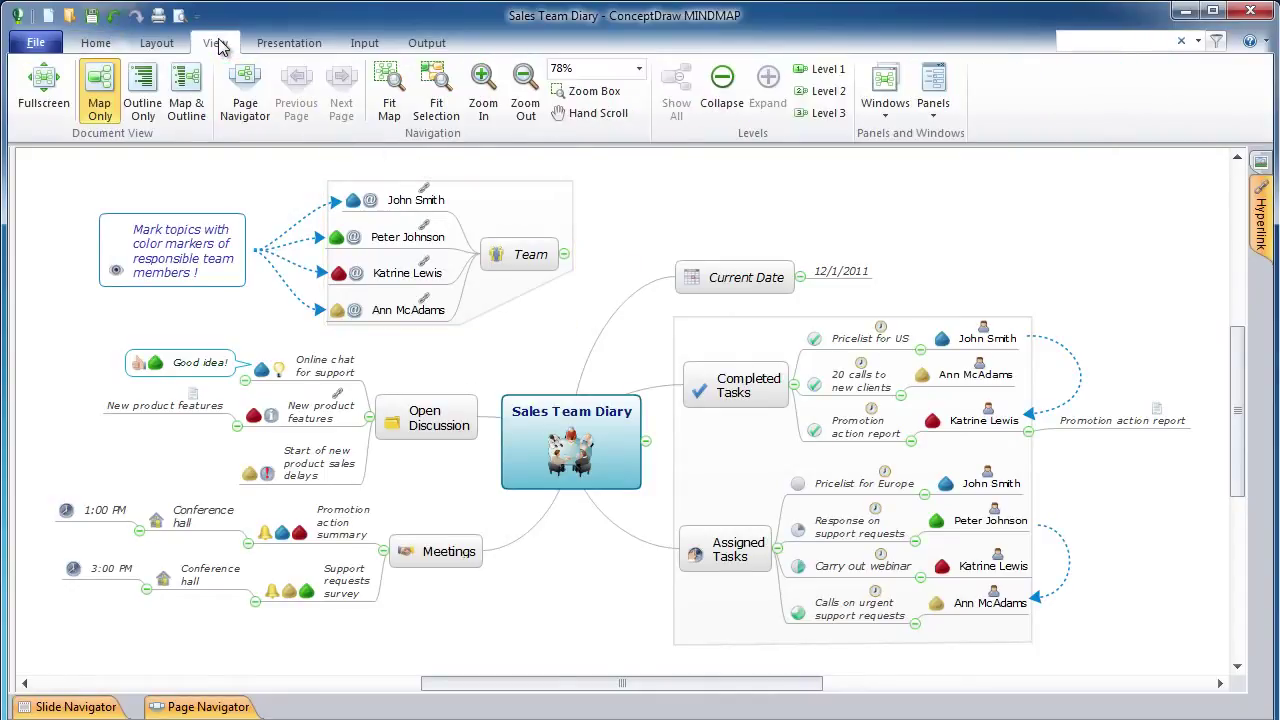
click(45, 90)
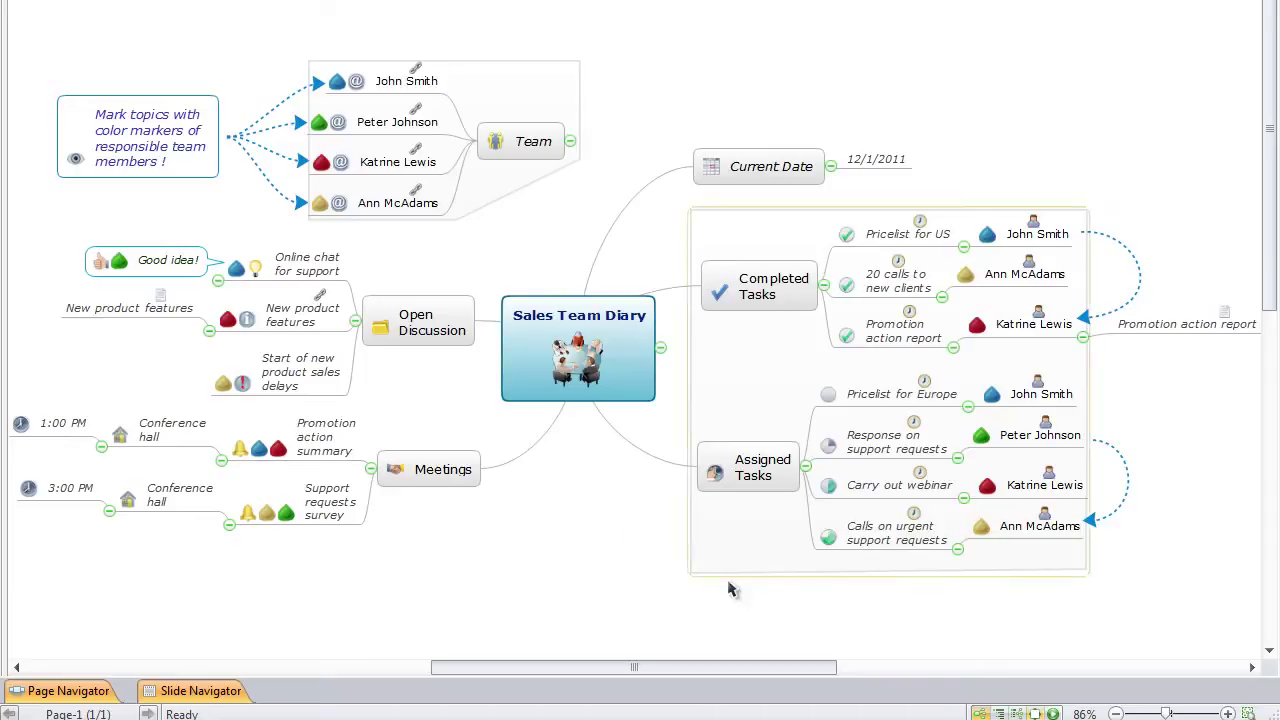
click(1038, 713)
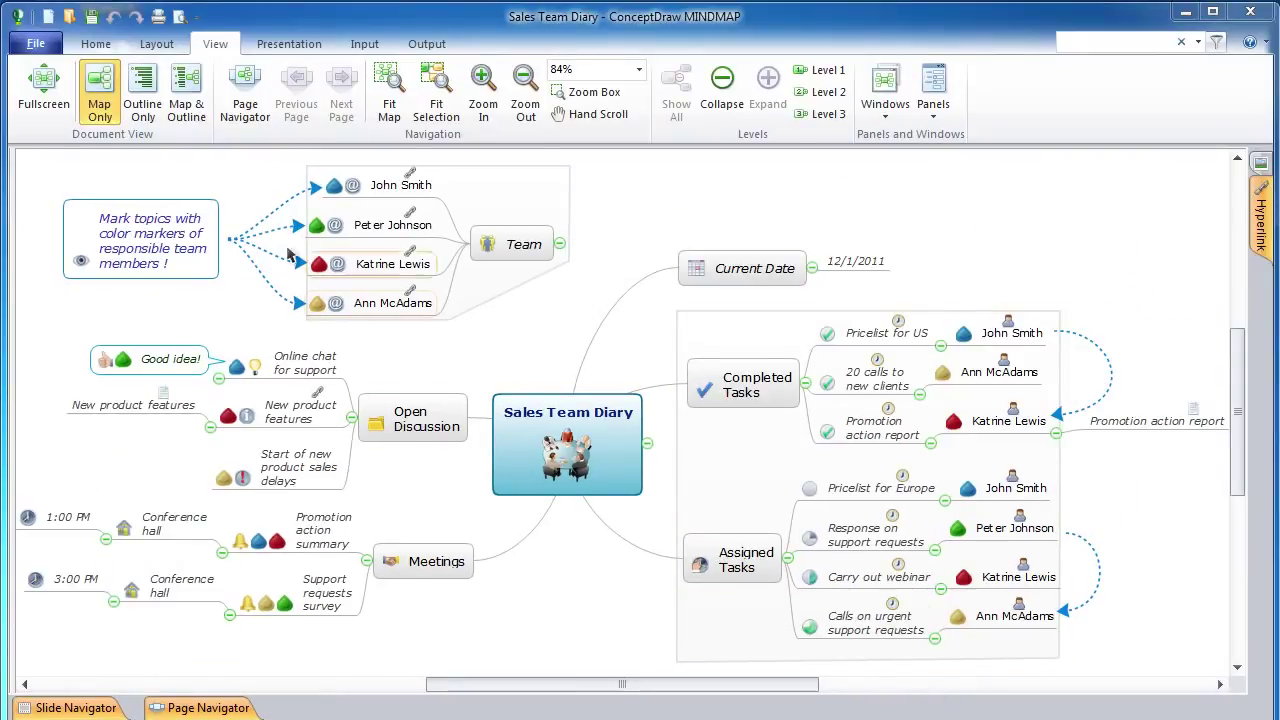
Show the Sales Team Diary map as an outline only, and switch to the combined map and outline view with the outline's beginning shown
click(145, 110)
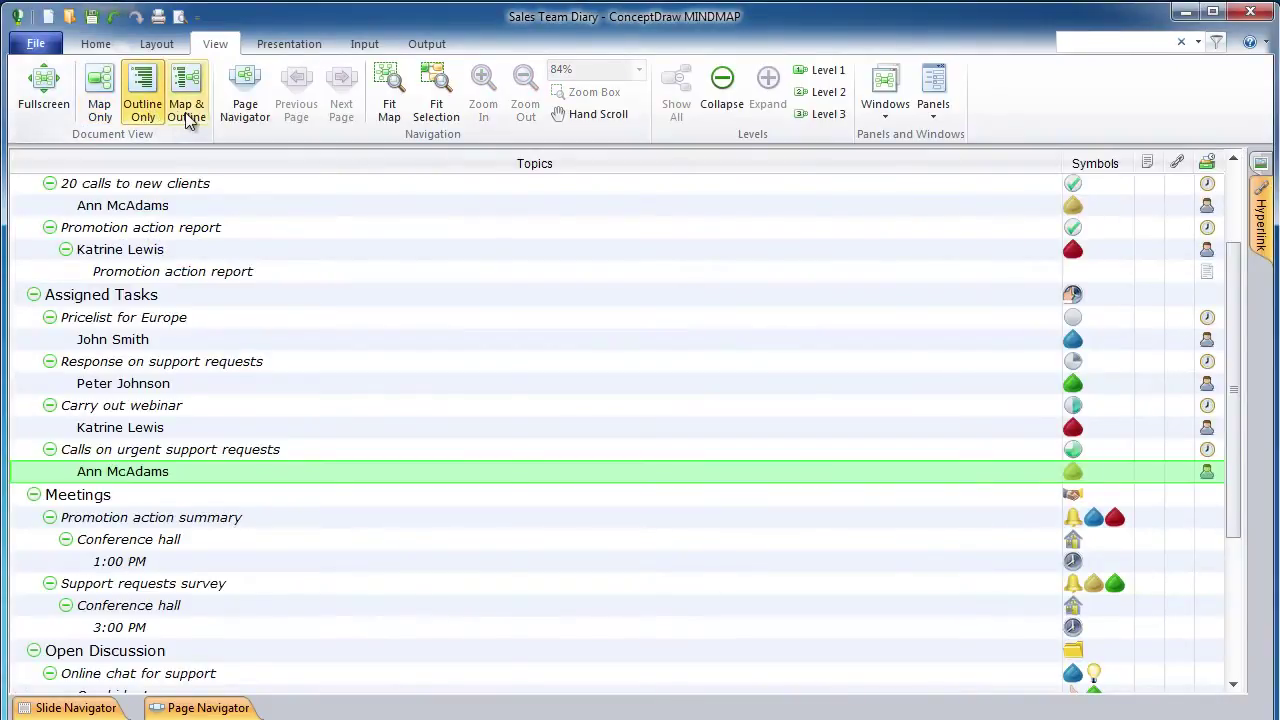
click(186, 112)
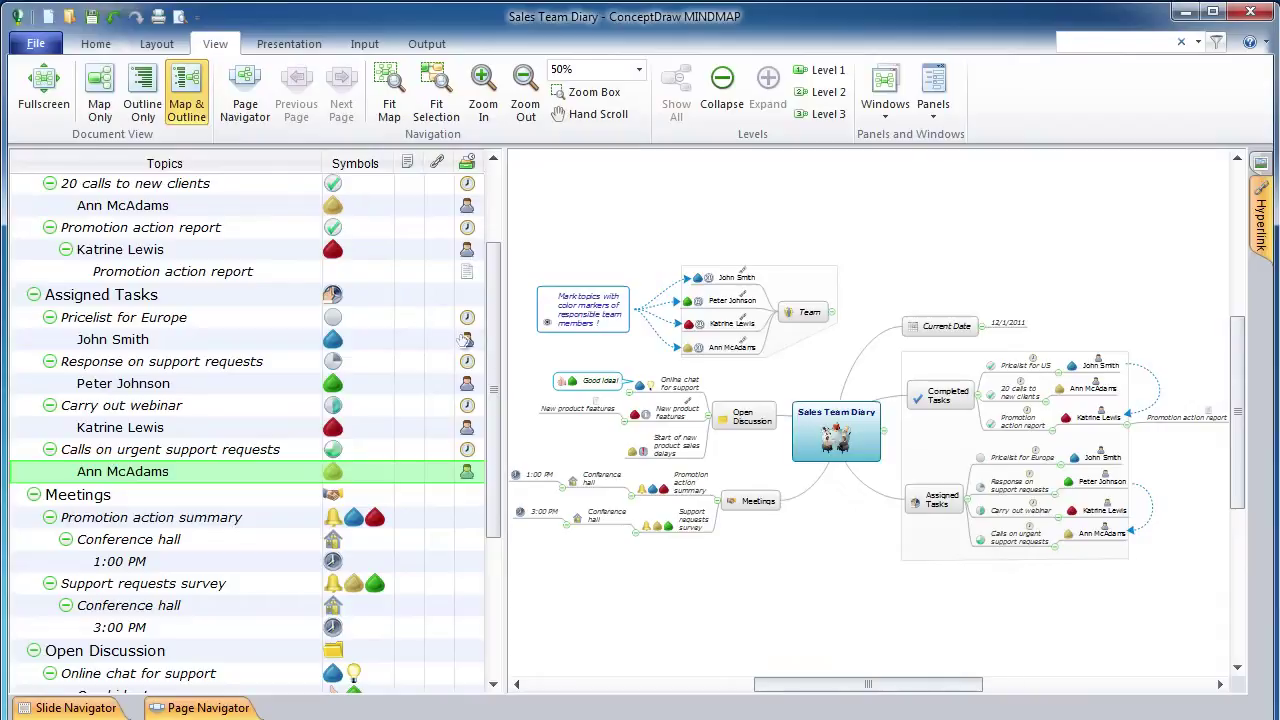
drag(497, 363, 503, 286)
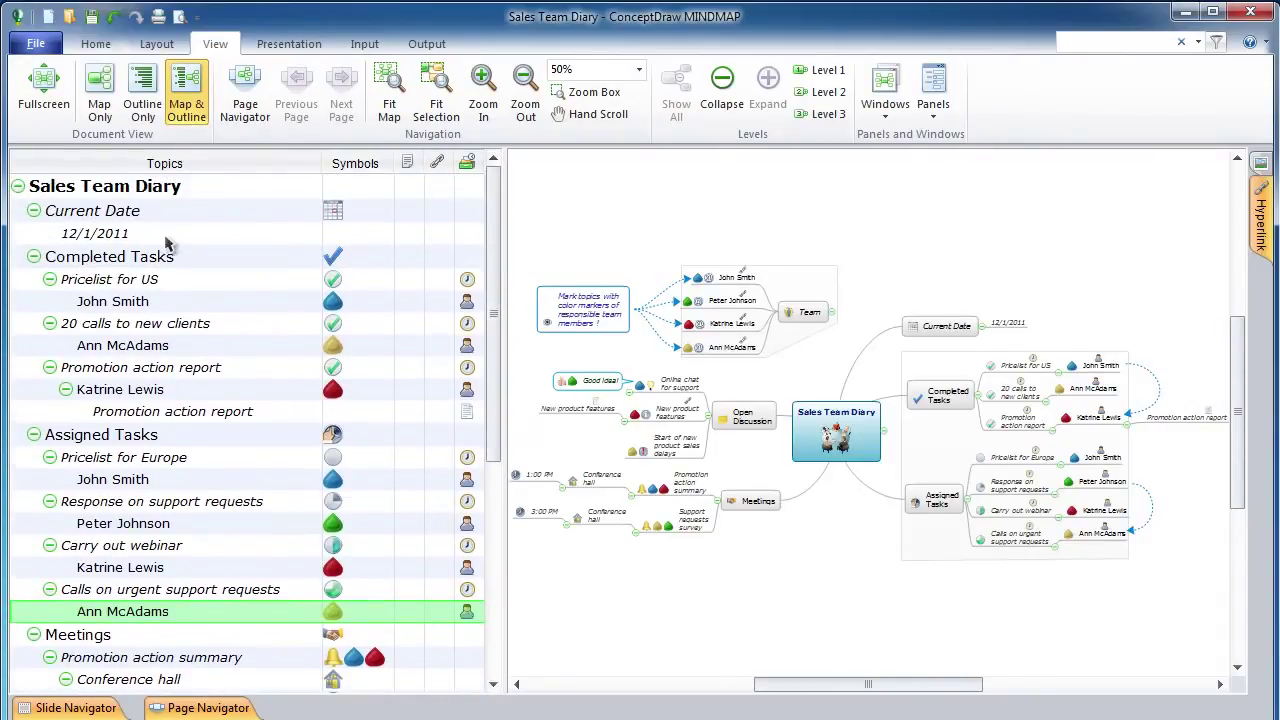
Collapse the Current Date, Completed Tasks, Assigned Tasks, Meetings and Open Discussion branches in the outline
click(33, 211)
click(33, 234)
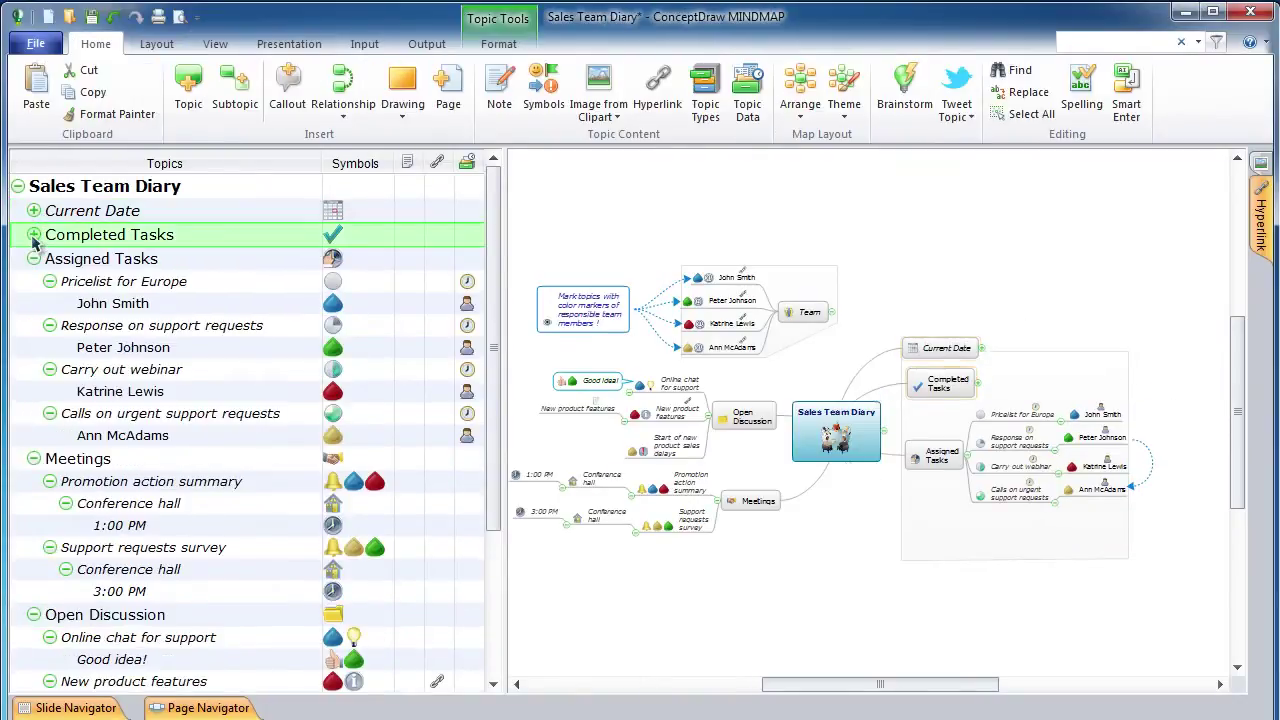
click(33, 259)
click(33, 283)
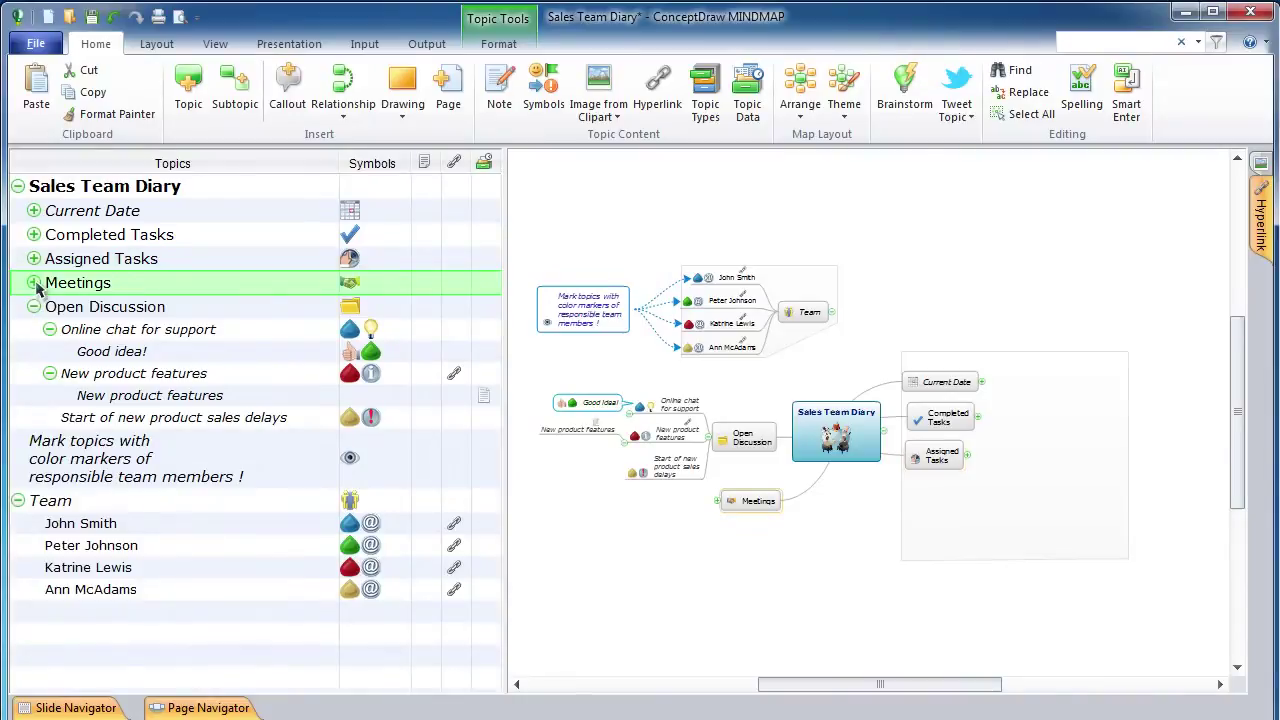
click(34, 307)
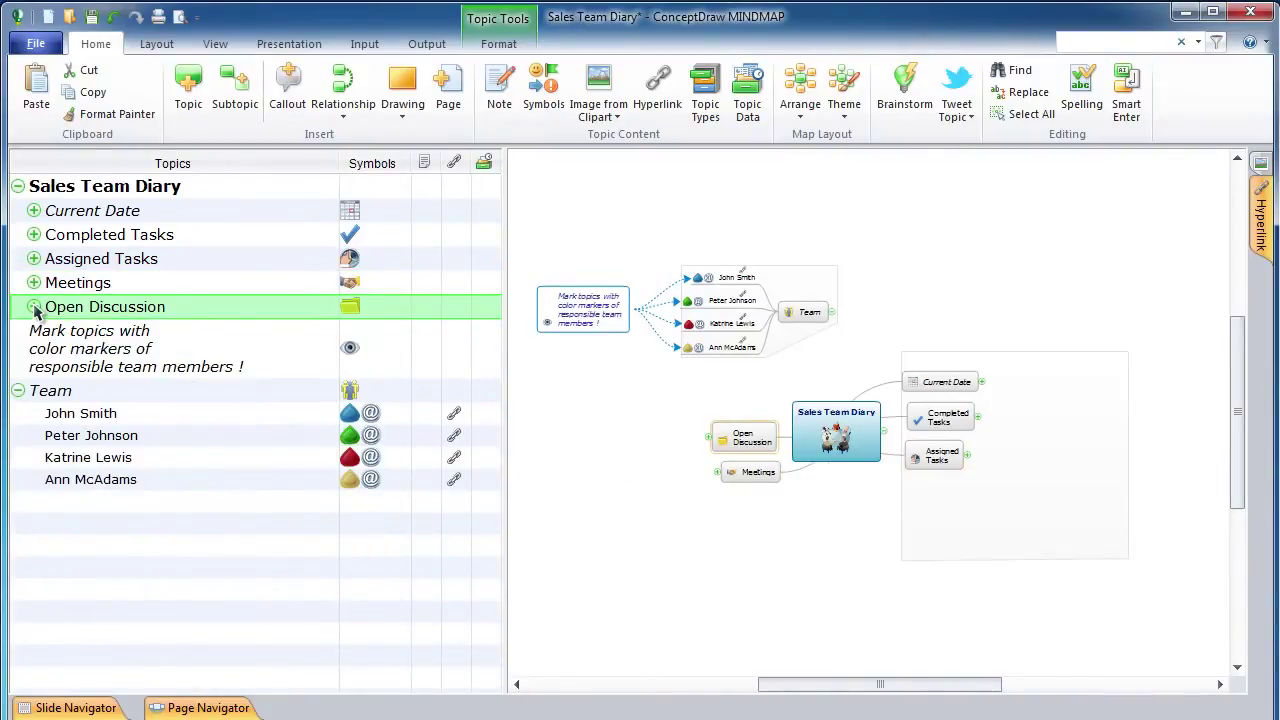
Expand the five collapsed main topics in the outline again, from Open Discussion up to Current Date
click(34, 307)
click(33, 283)
click(33, 259)
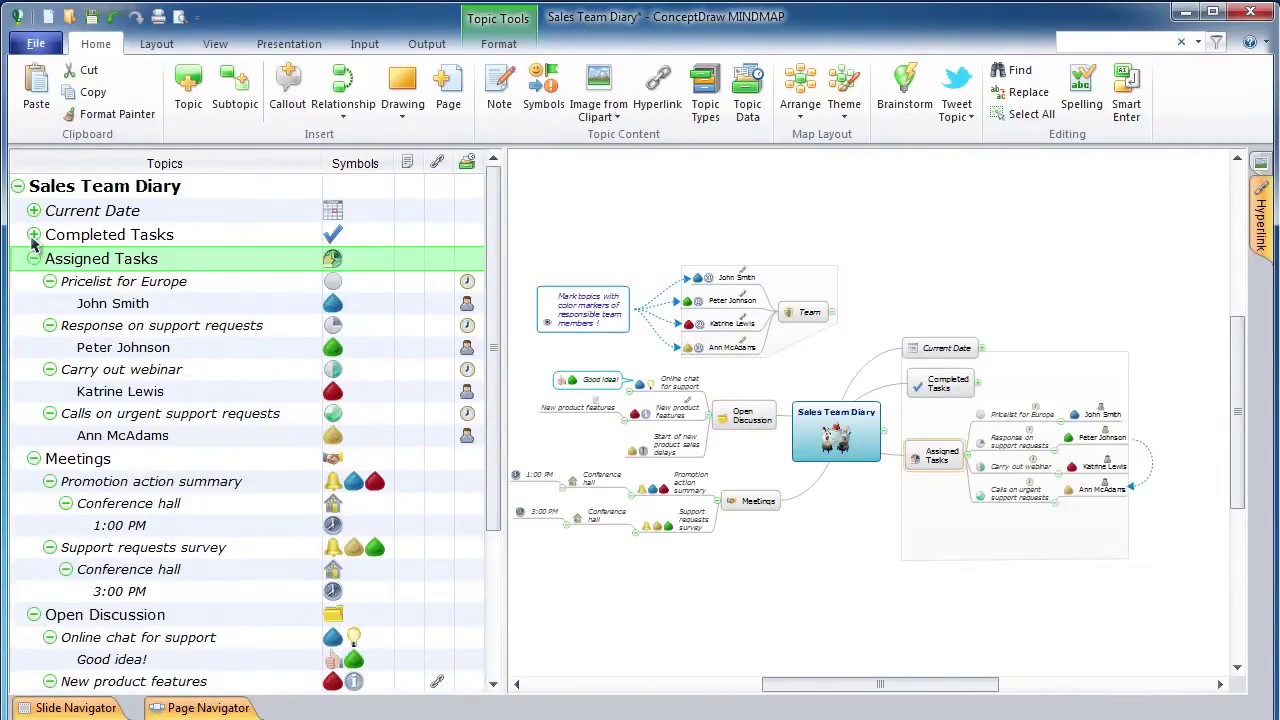
click(33, 234)
click(33, 211)
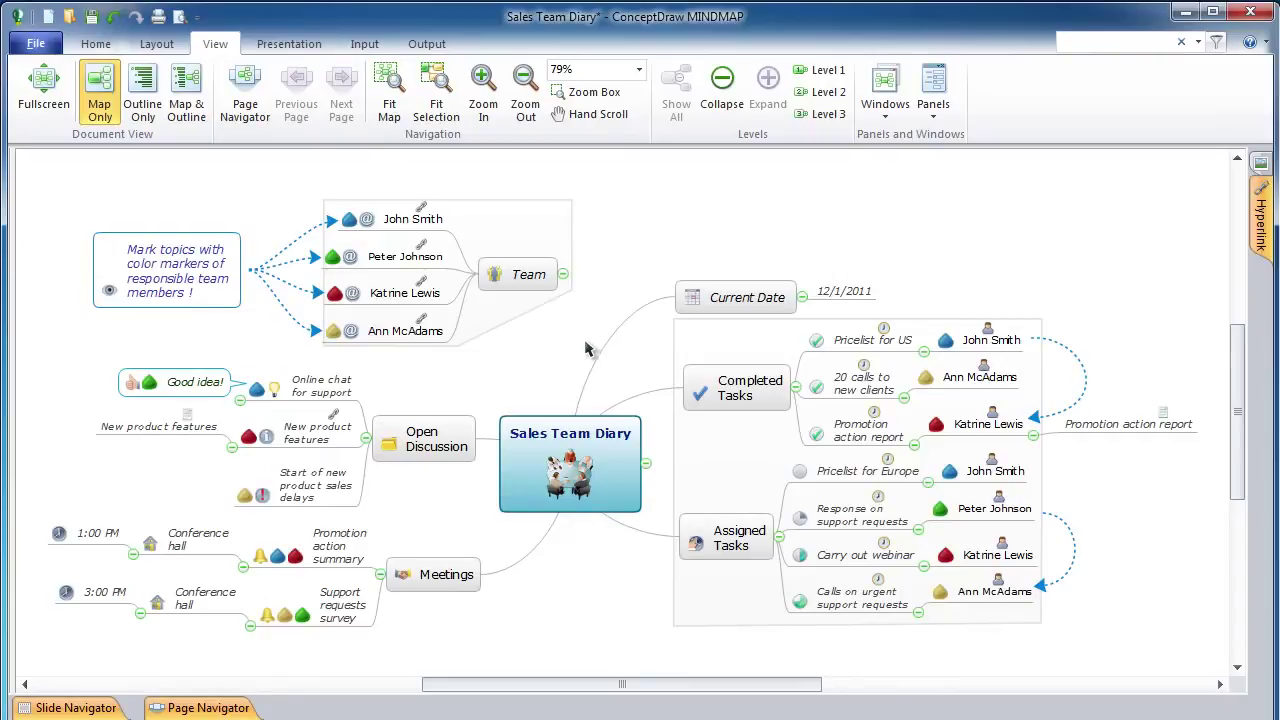
Zoom in on the "Mark topics with color markers" topic and return to the whole map, two times
click(217, 302)
key(F5)
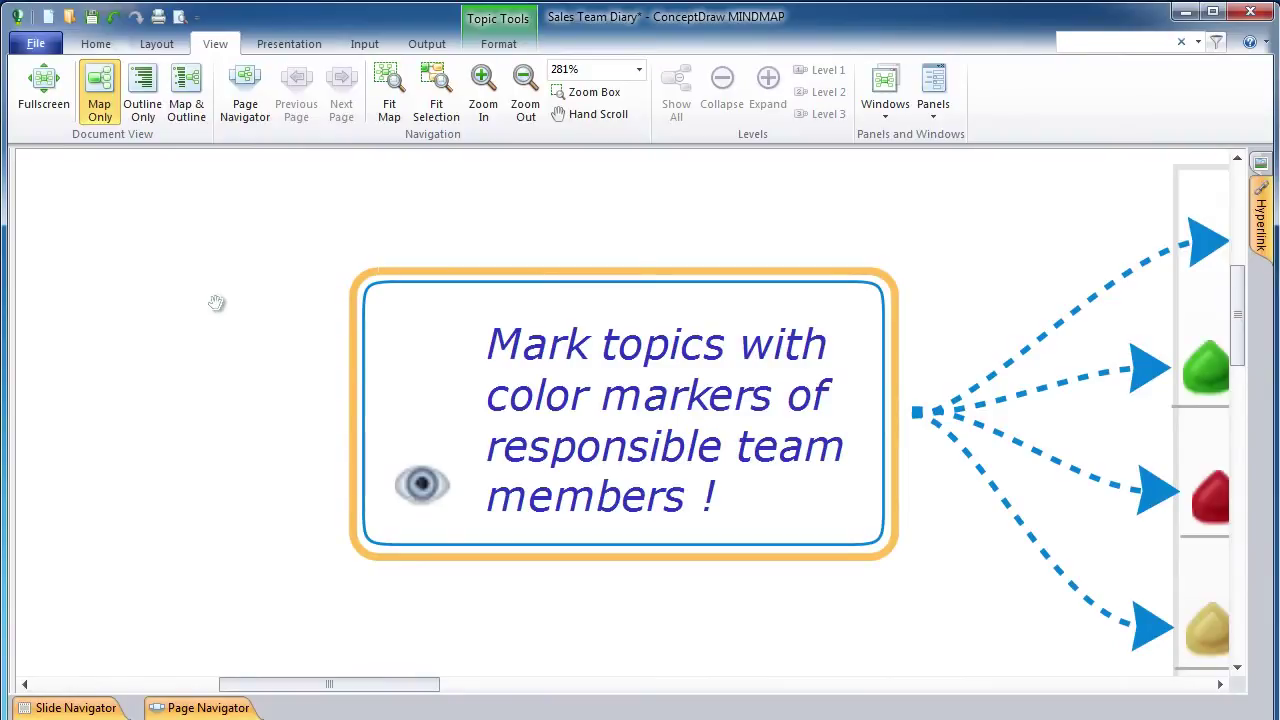
key(F5)
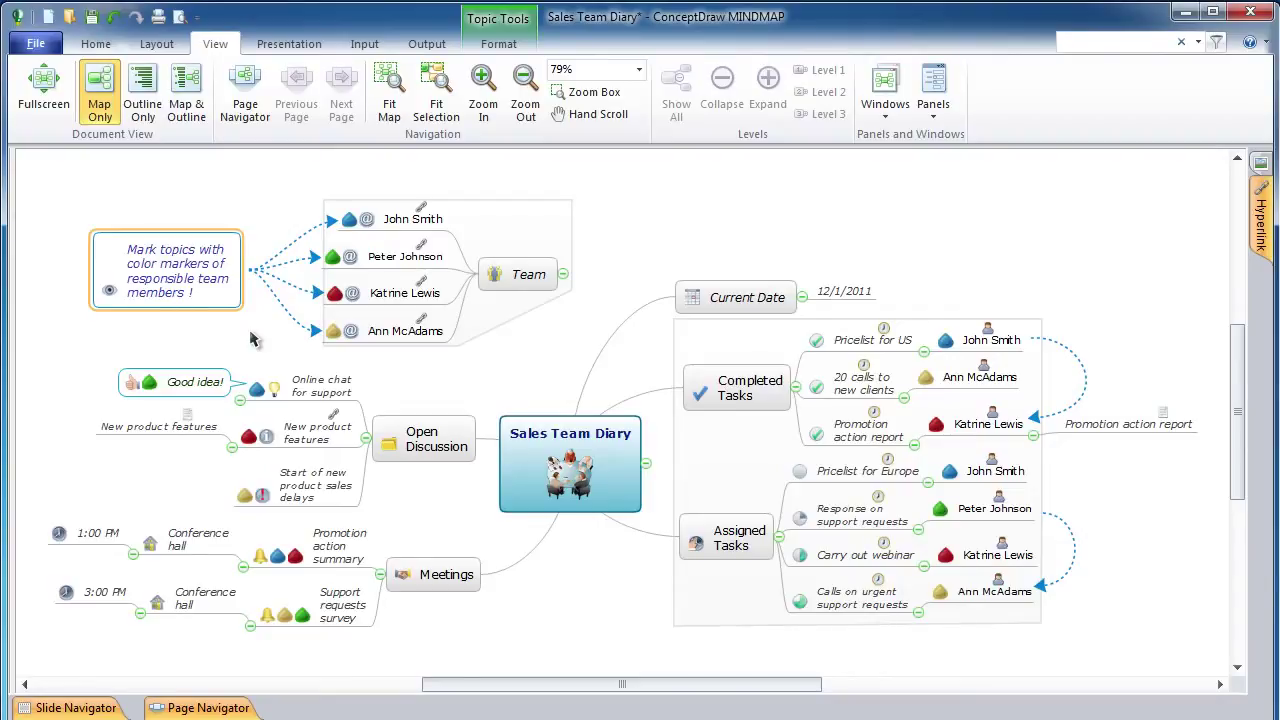
click(212, 300)
key(F3)
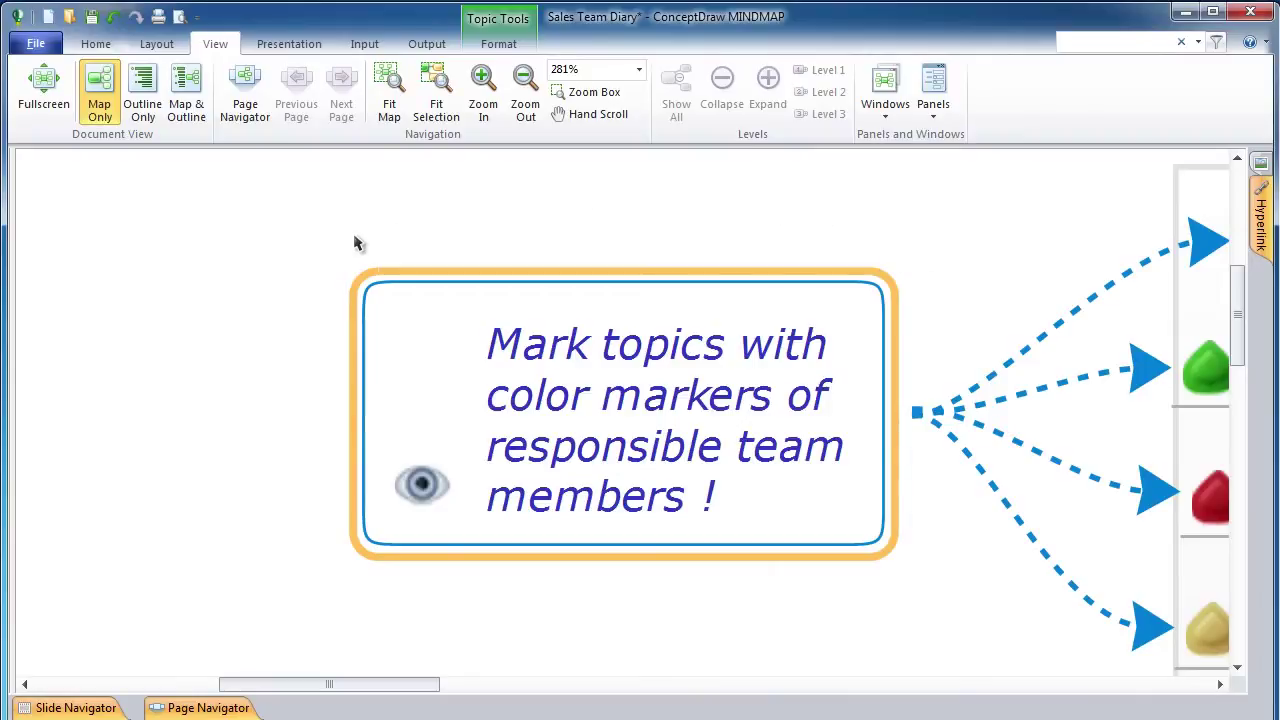
click(389, 110)
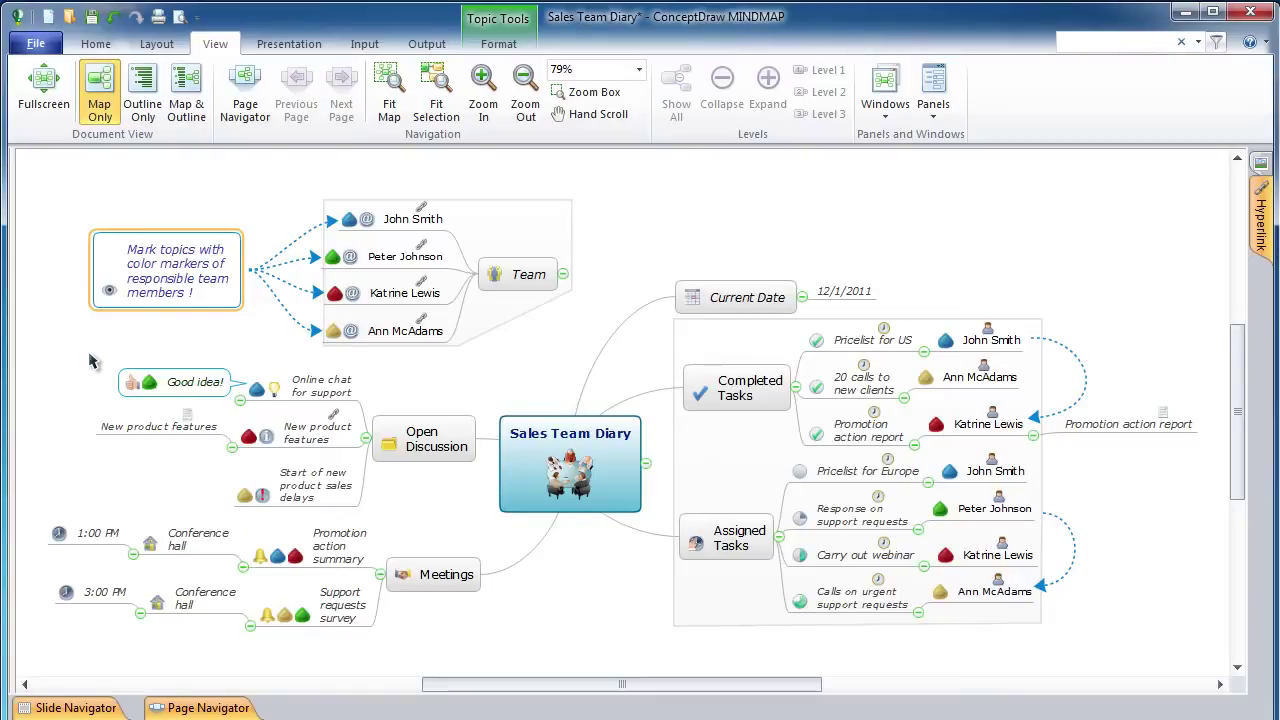
Zoom in on the area around the Open Discussion subtopics, return to the whole map, and zoom in on the same area again
drag(89, 355, 500, 524)
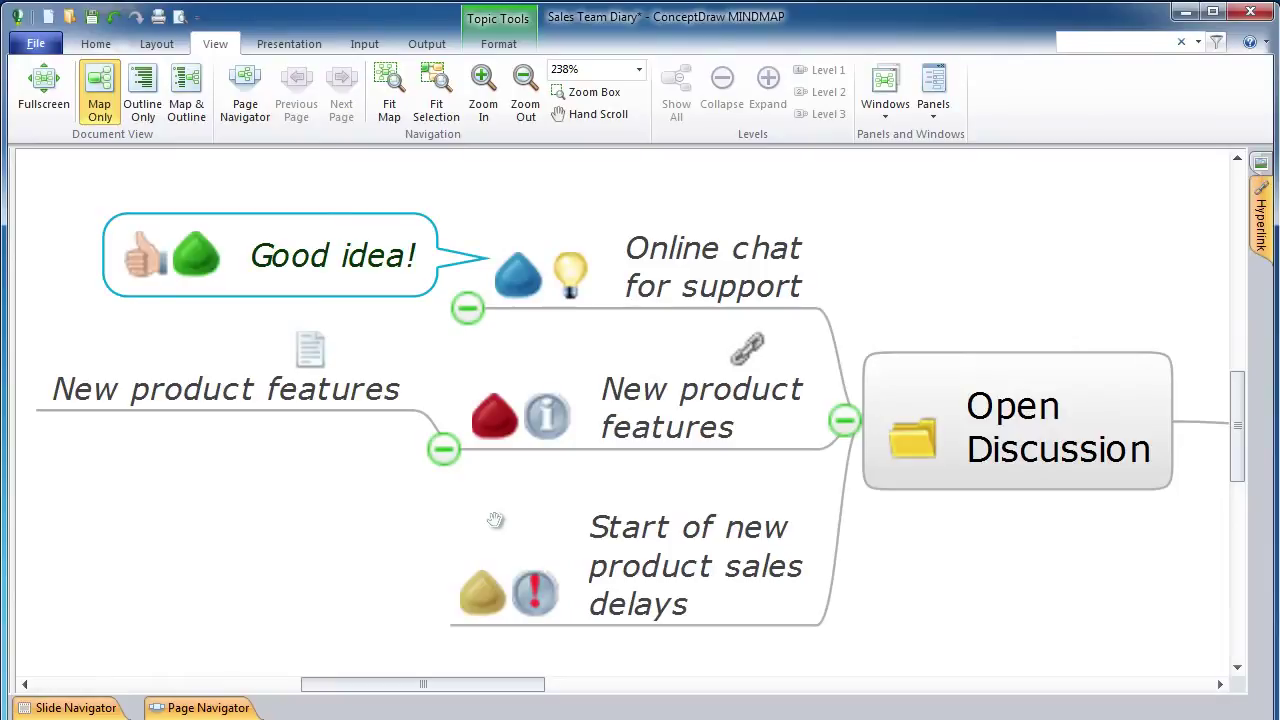
right_click(495, 520)
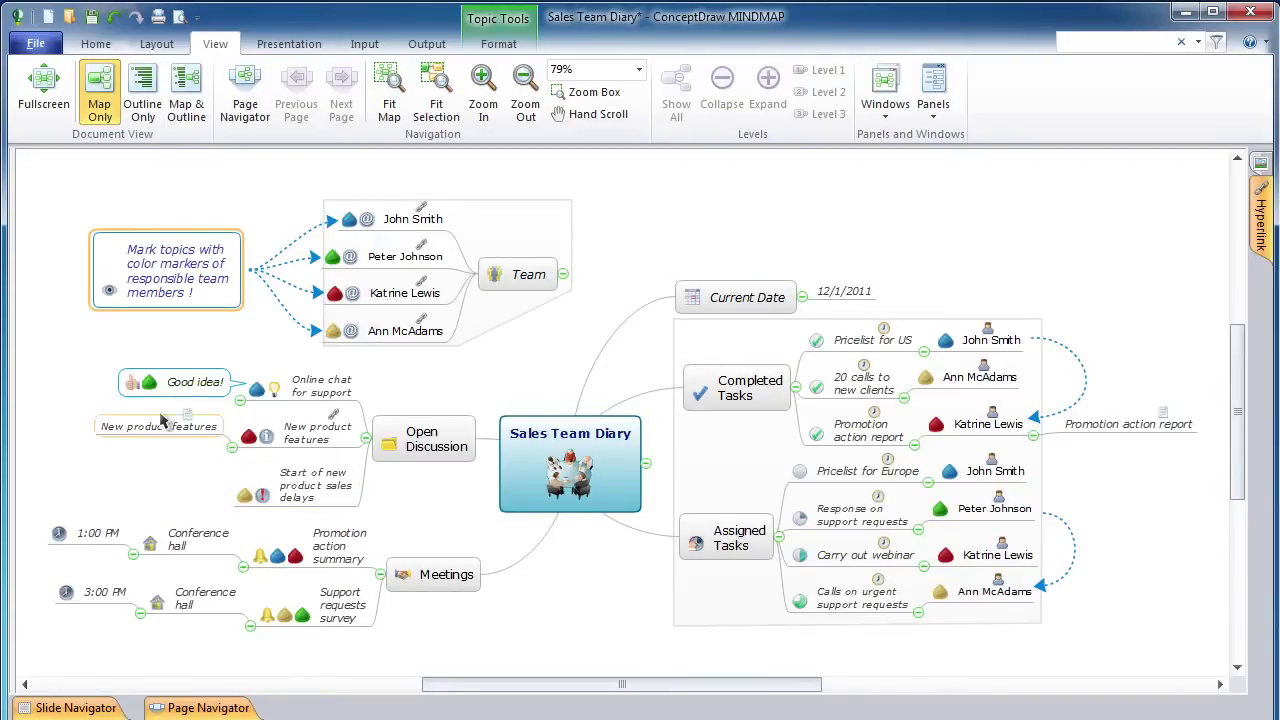
drag(88, 358, 490, 521)
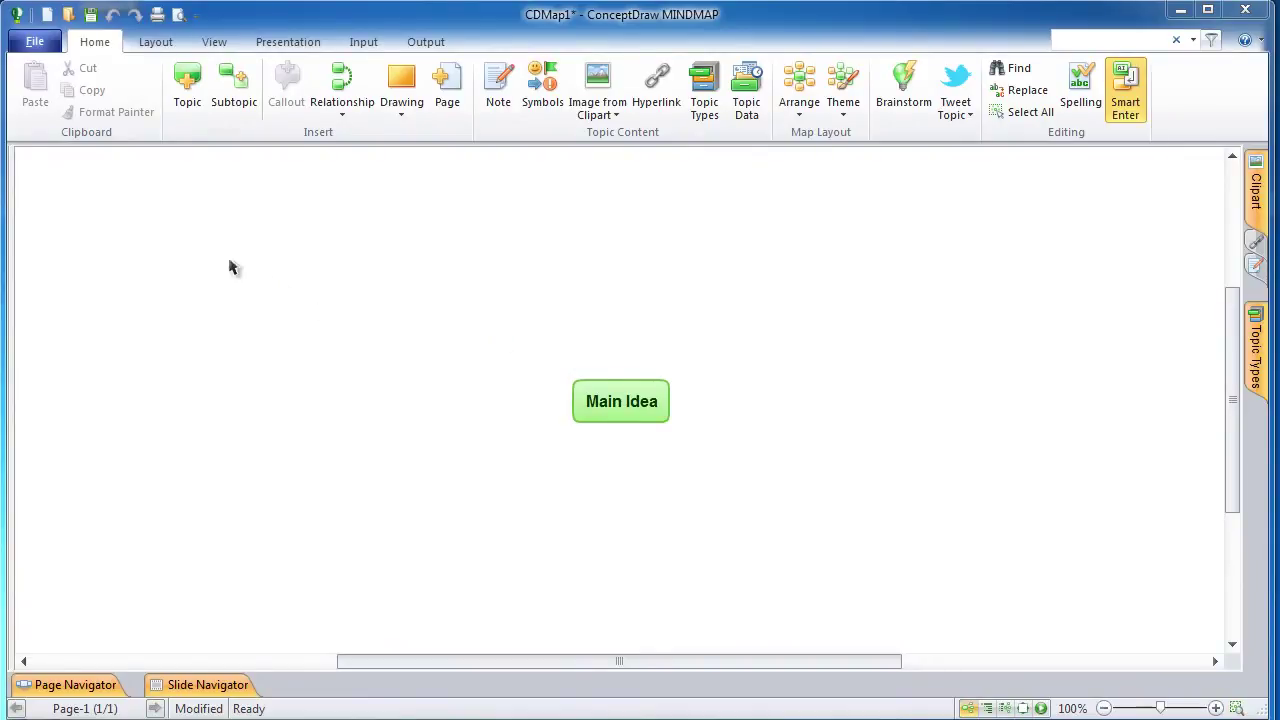
In the MINDMAP options, set new documents to start from the template Creating a Schedule.cdmtz
click(30, 42)
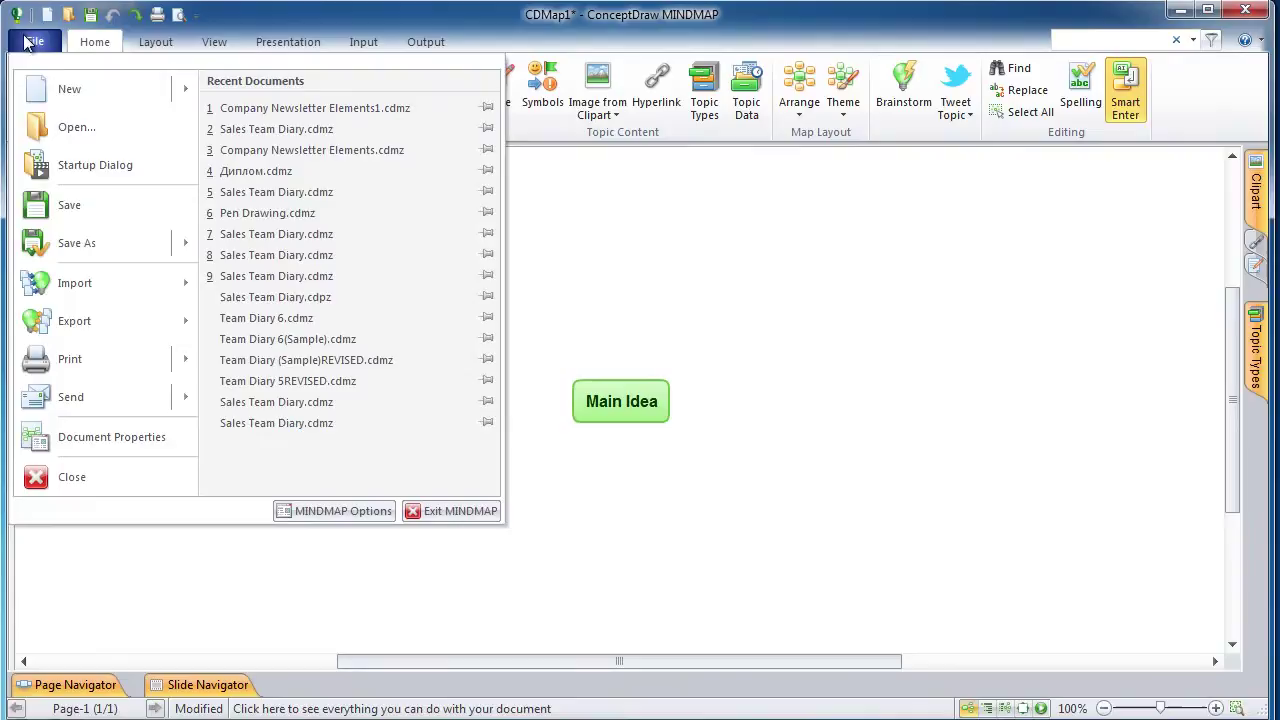
click(349, 511)
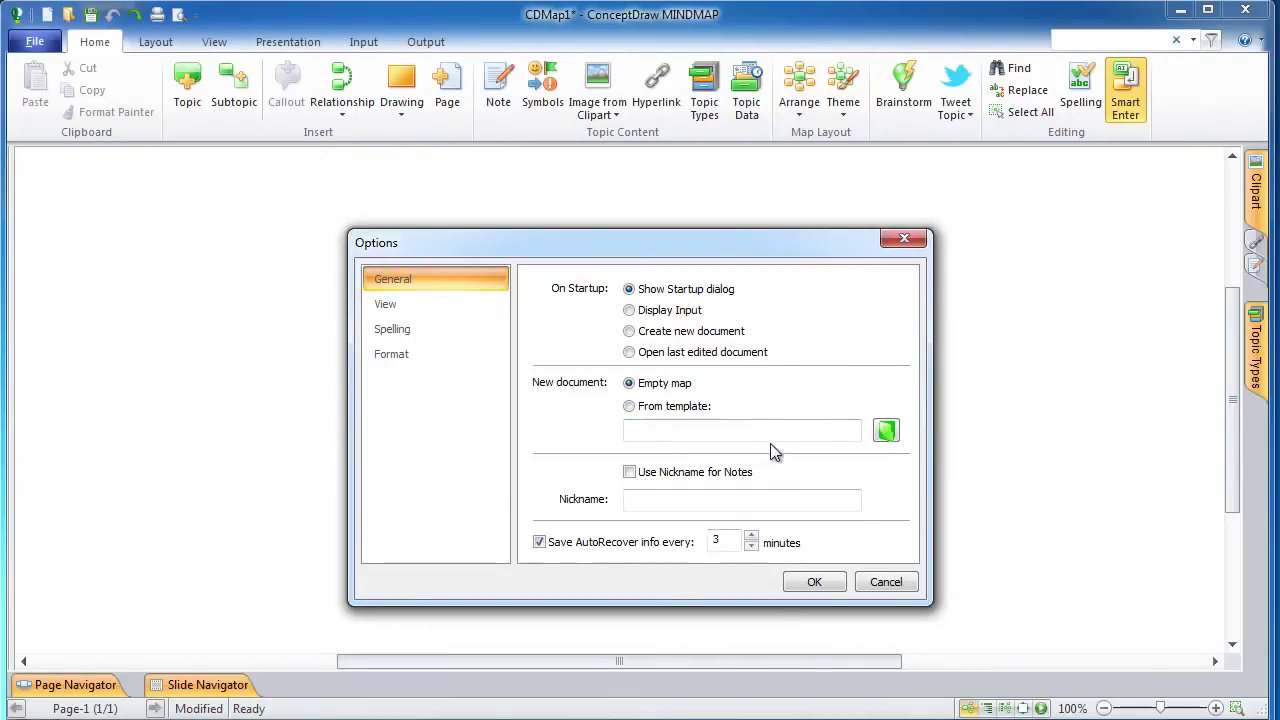
click(886, 438)
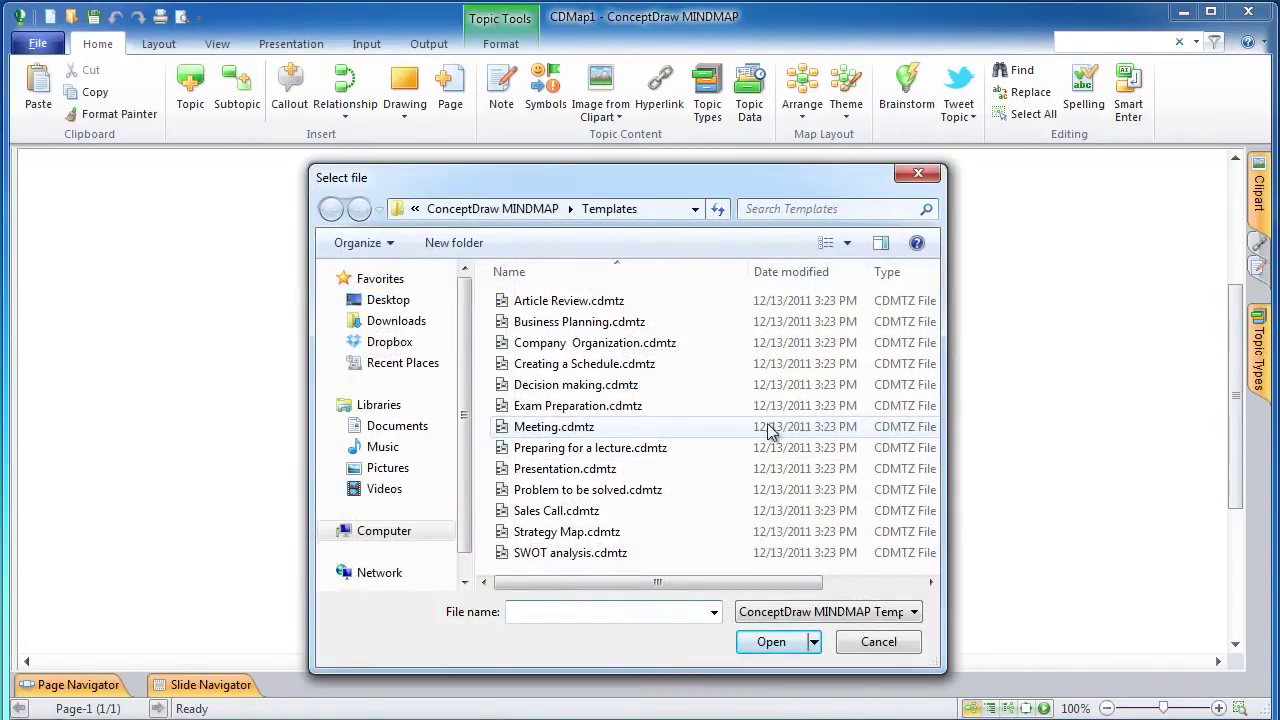
click(670, 363)
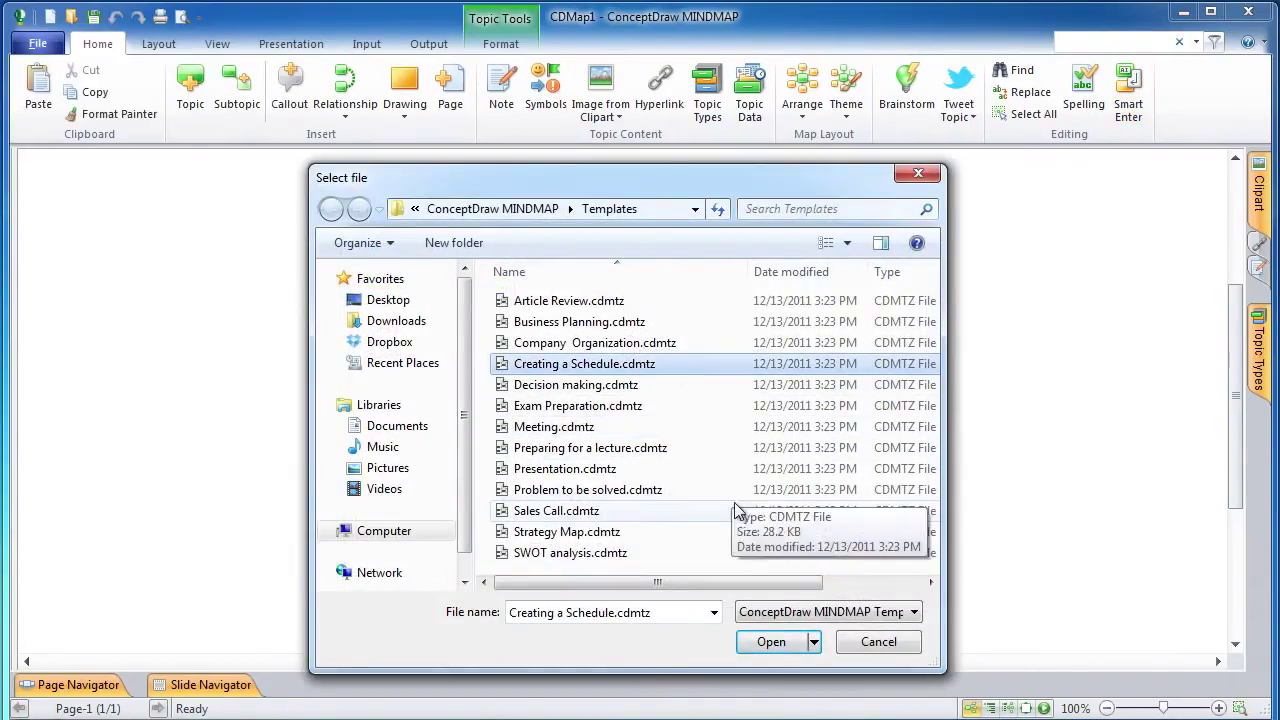
click(772, 641)
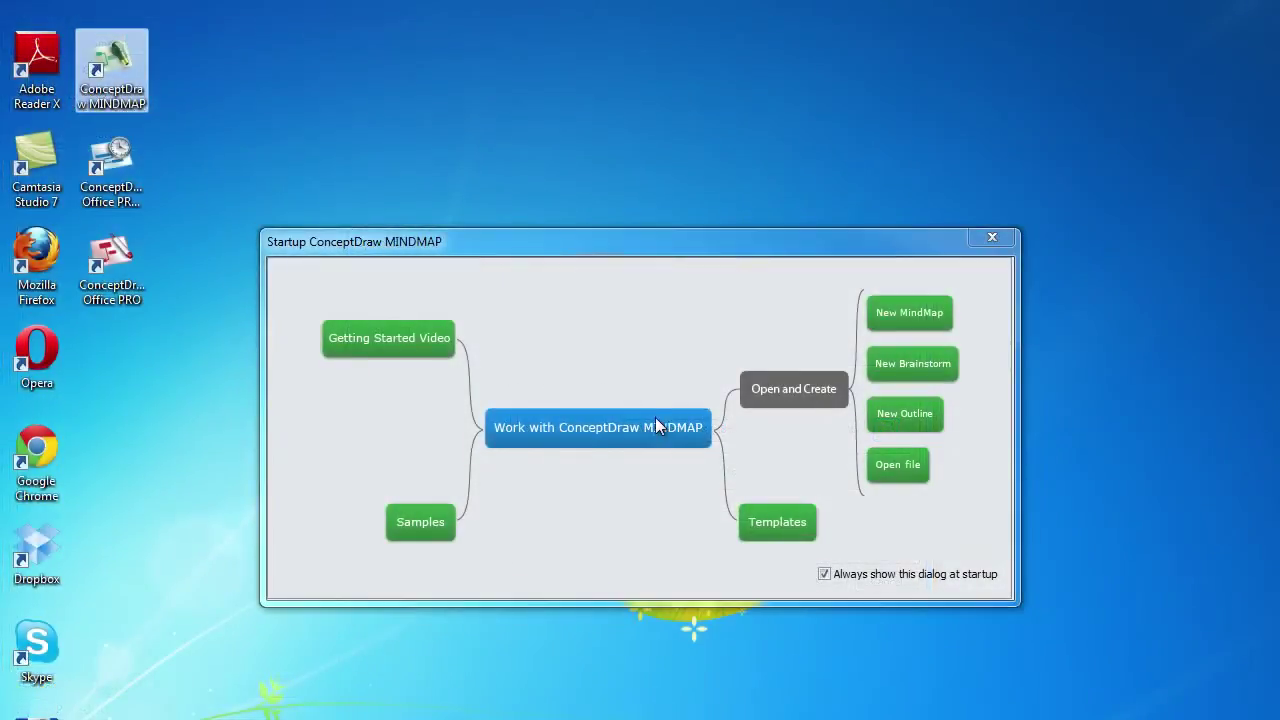
click(655, 427)
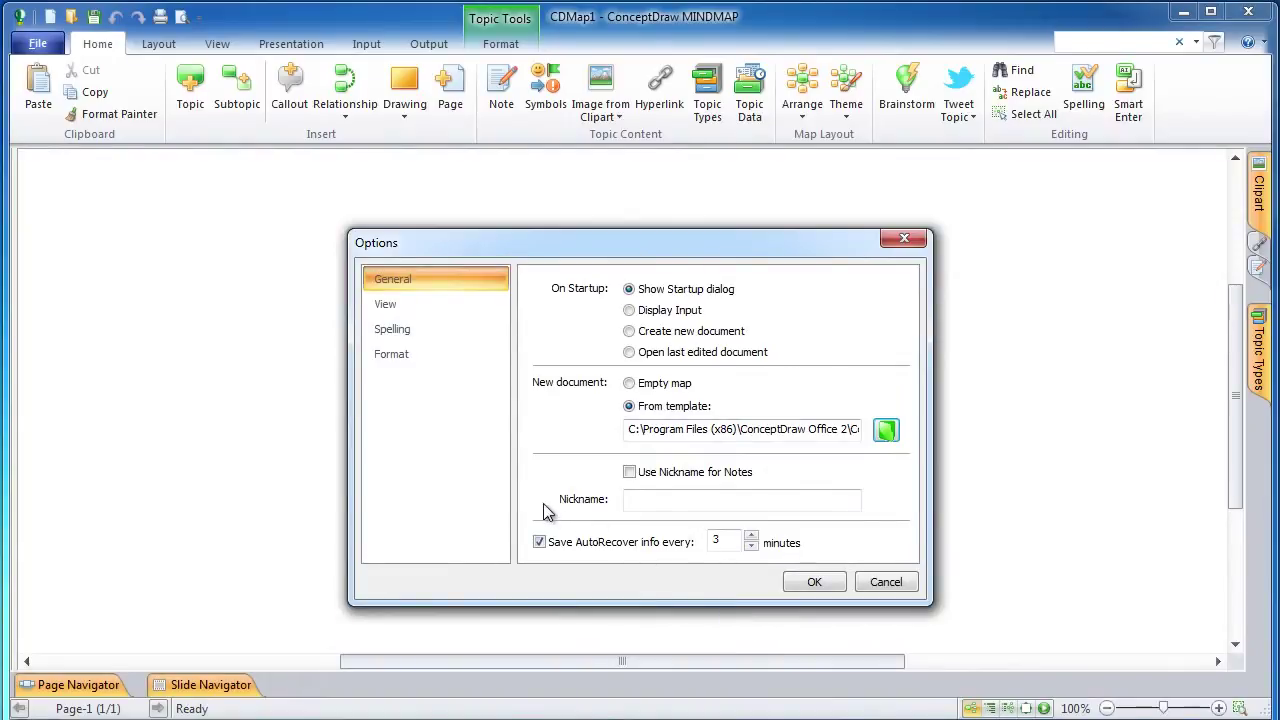
Enter a nickname and enable its use for notes, and open the note of the "Start of new product sales delays" topic
click(635, 502)
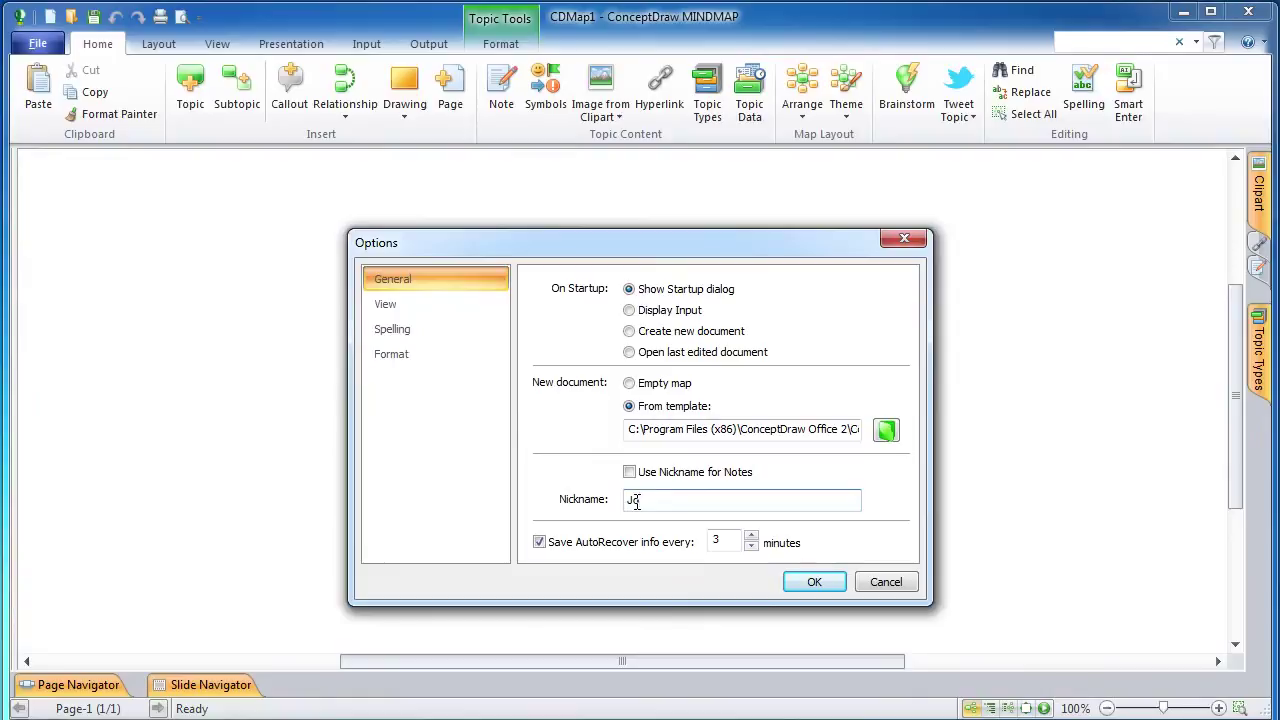
text(John Smith)
click(630, 474)
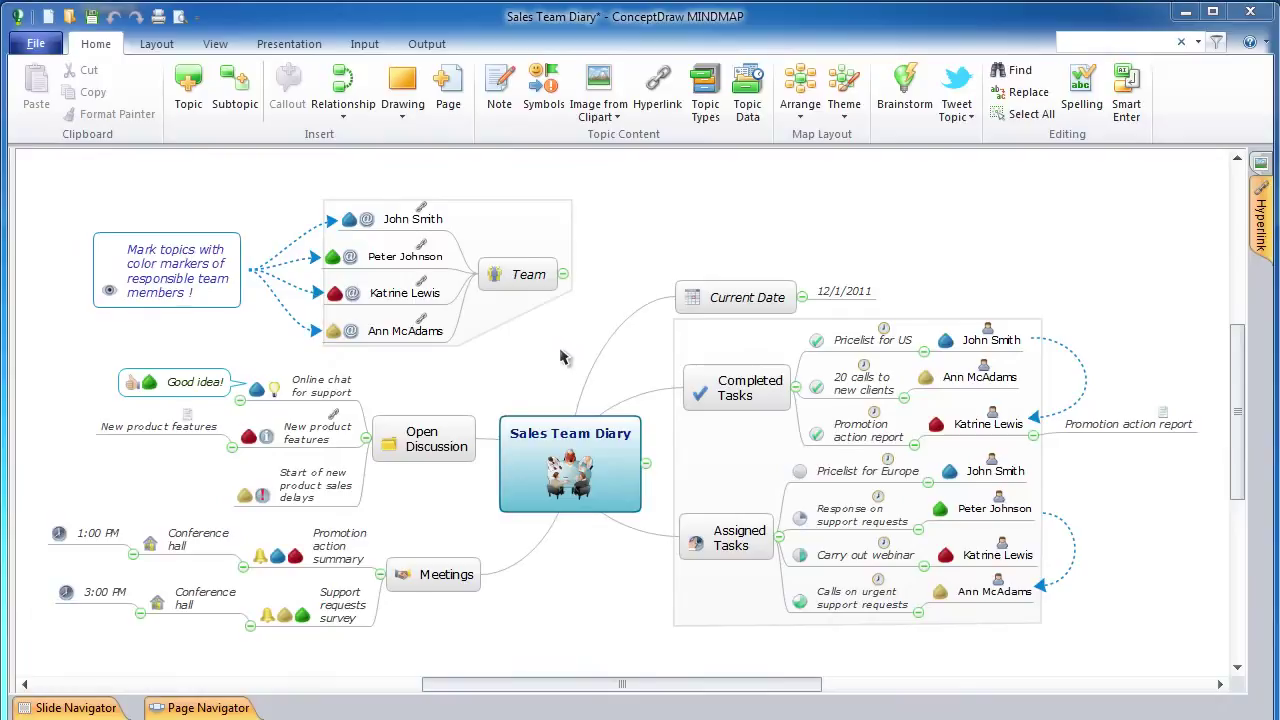
click(306, 485)
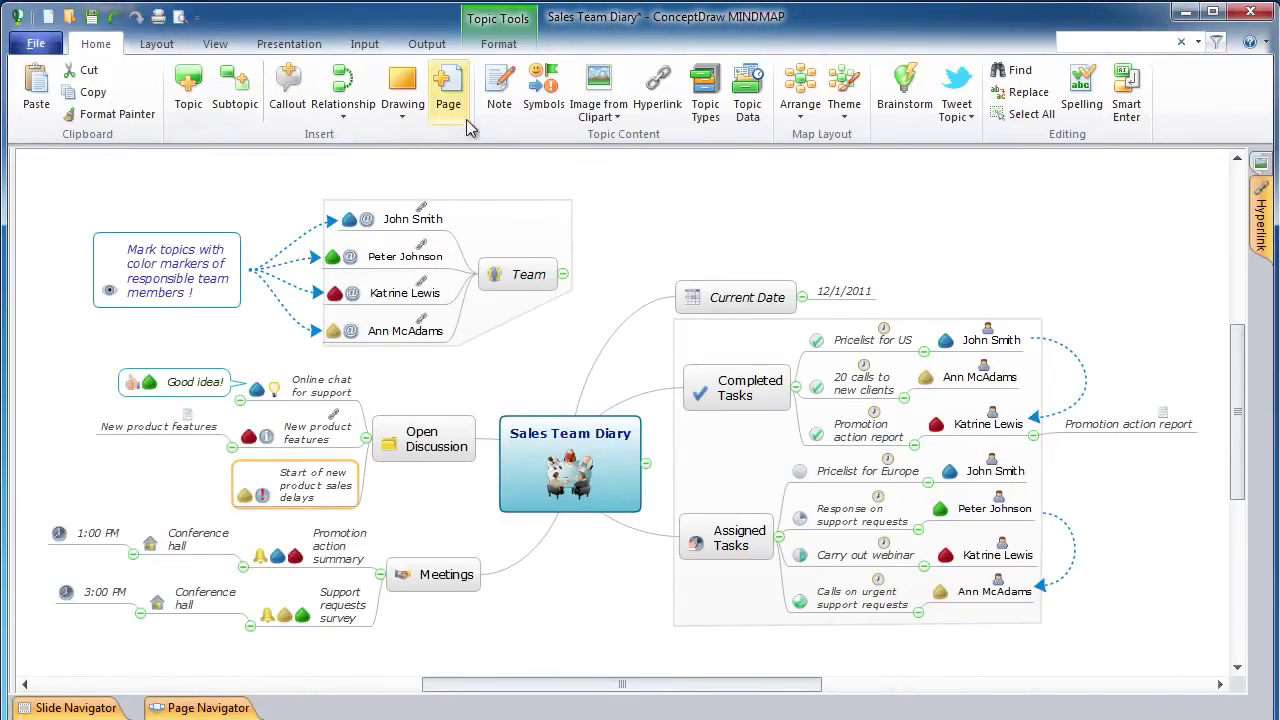
click(495, 107)
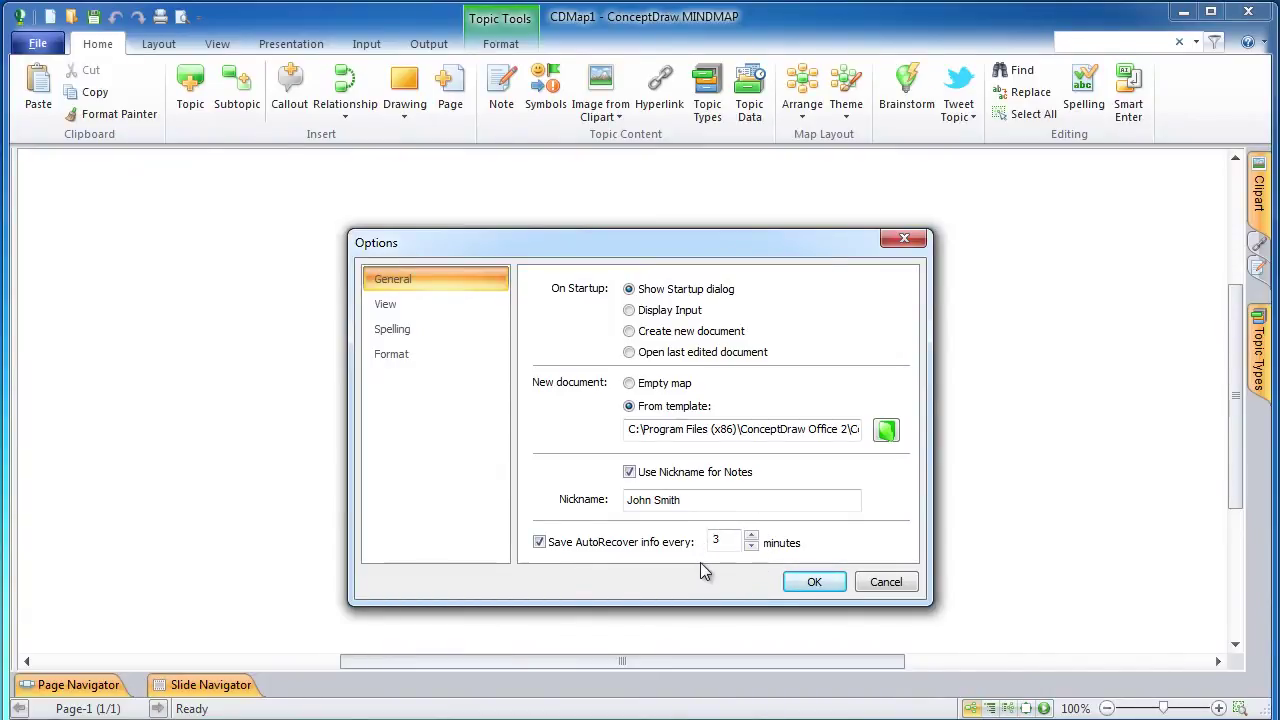
Examine the Quick Symbols, Color Scheme and Language choices in the View options
click(375, 308)
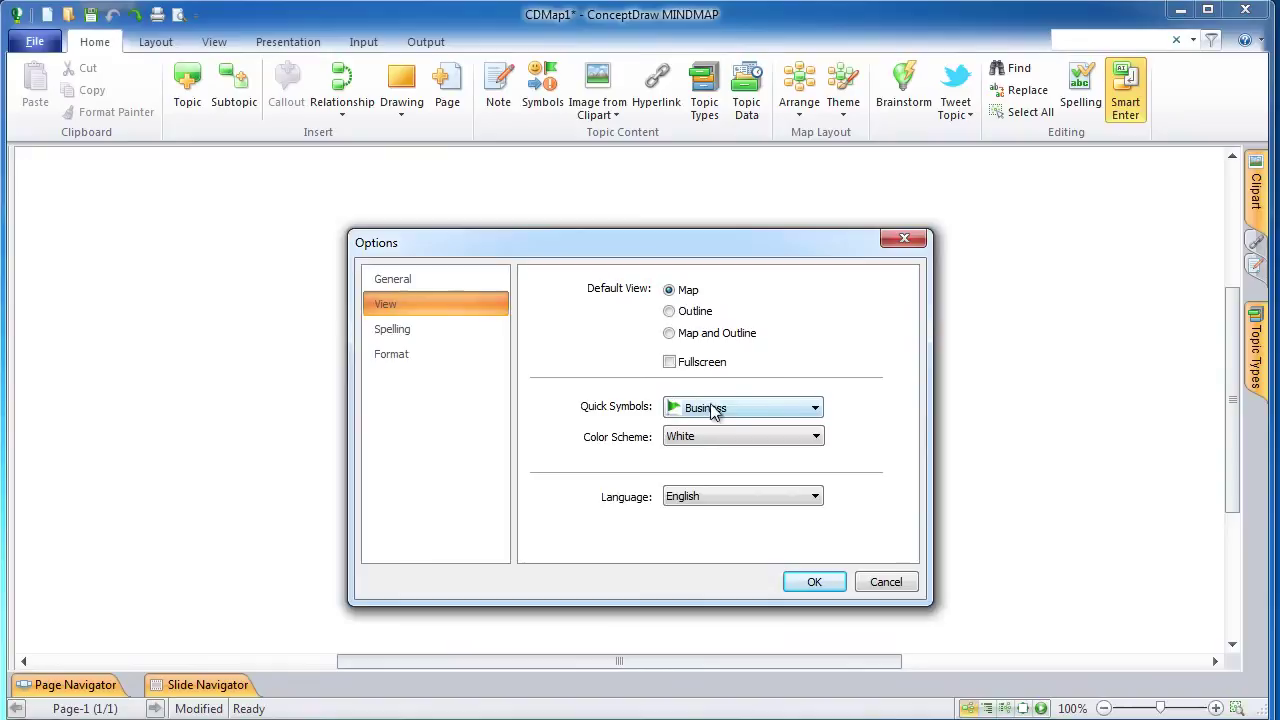
click(816, 409)
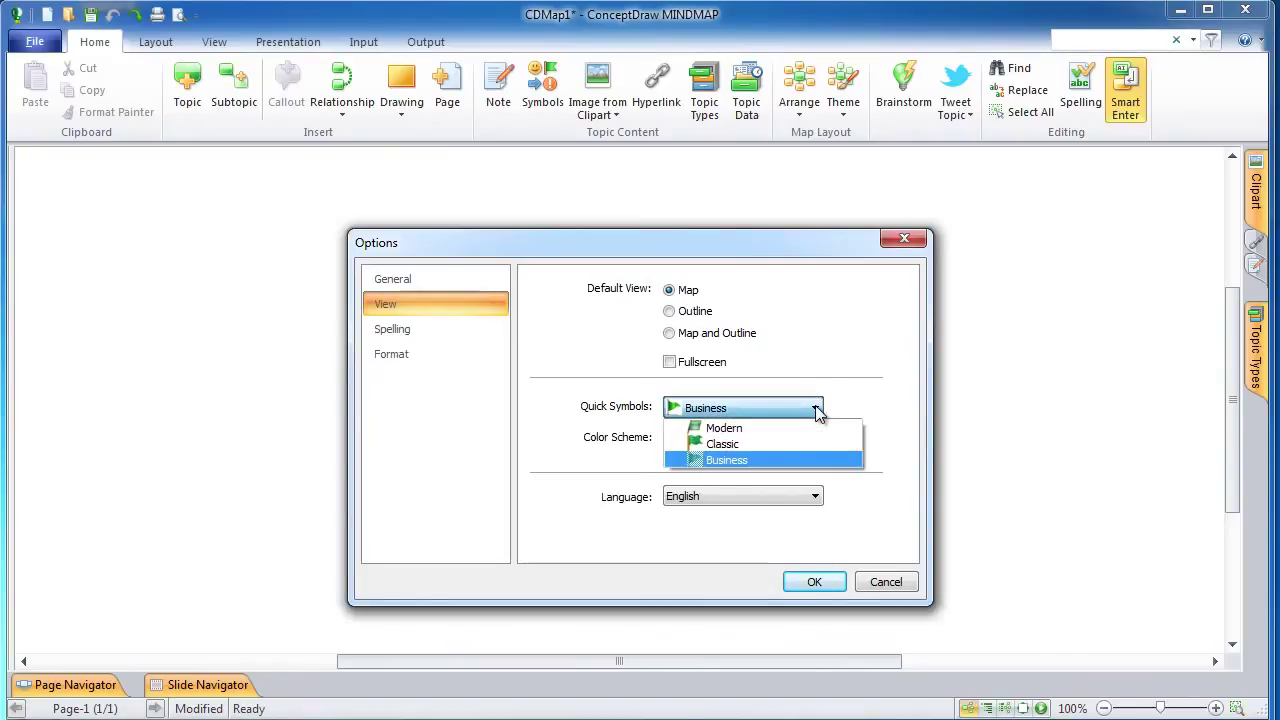
click(818, 410)
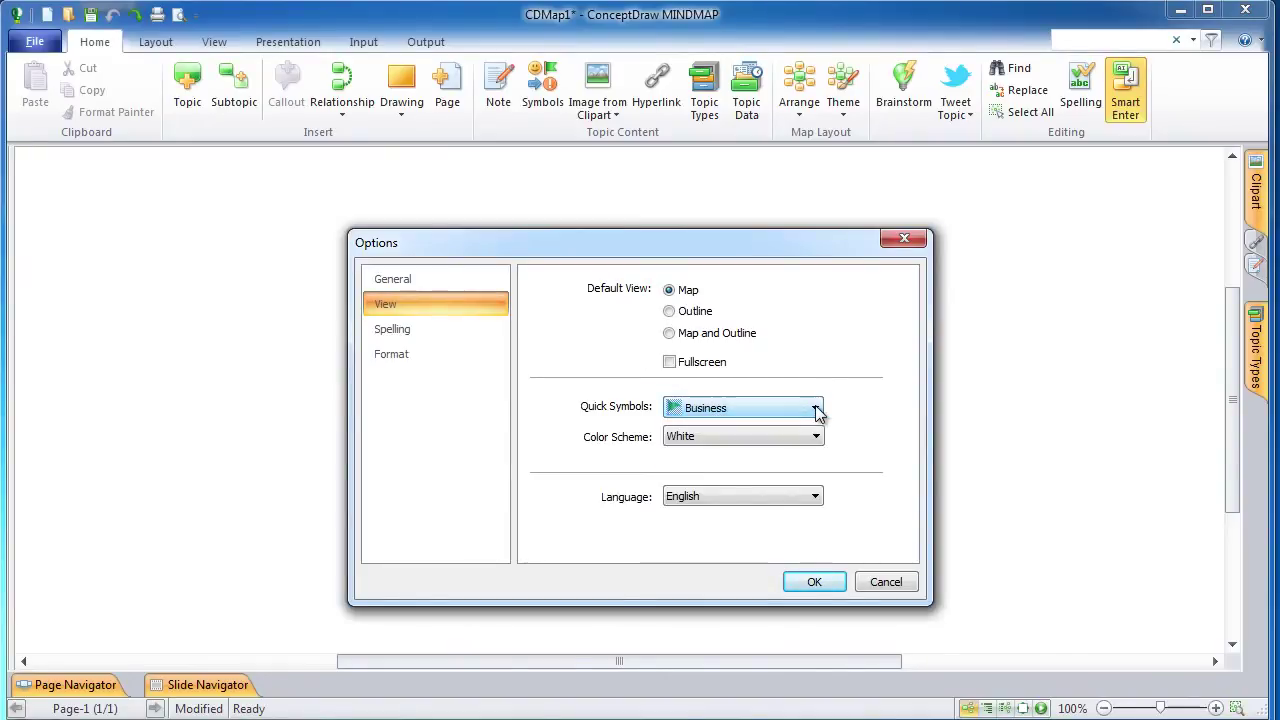
click(819, 440)
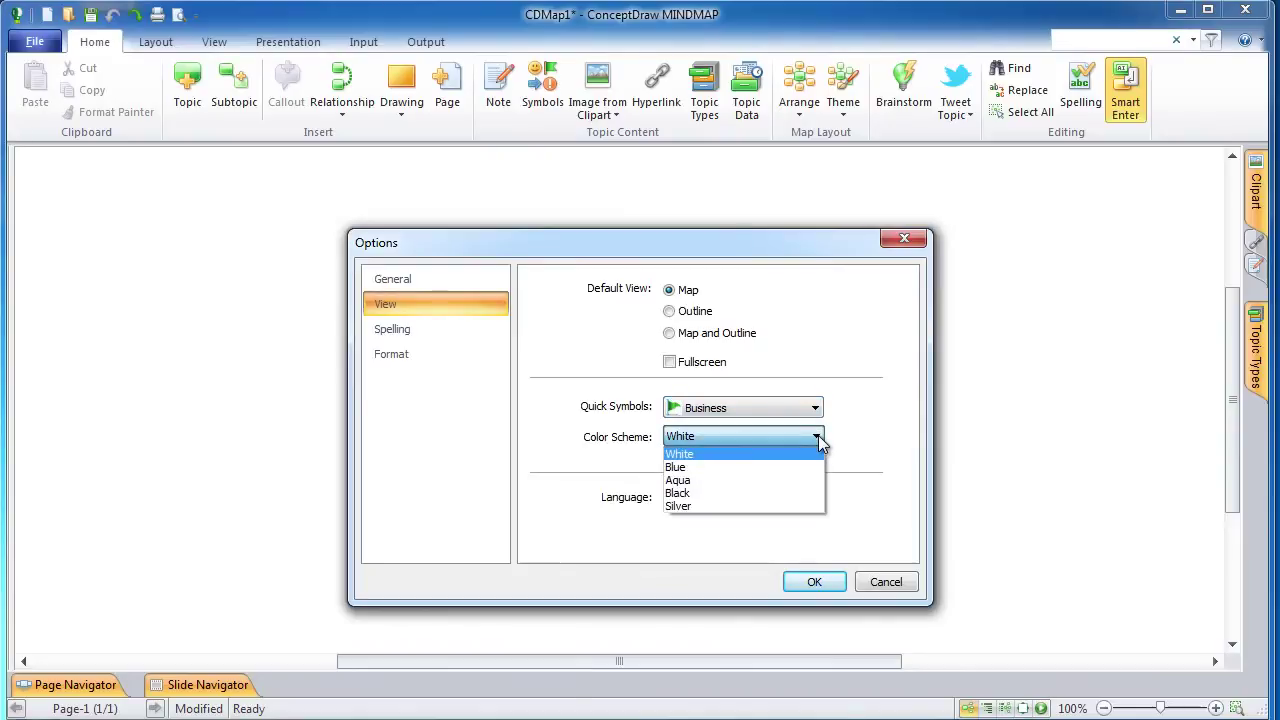
click(819, 440)
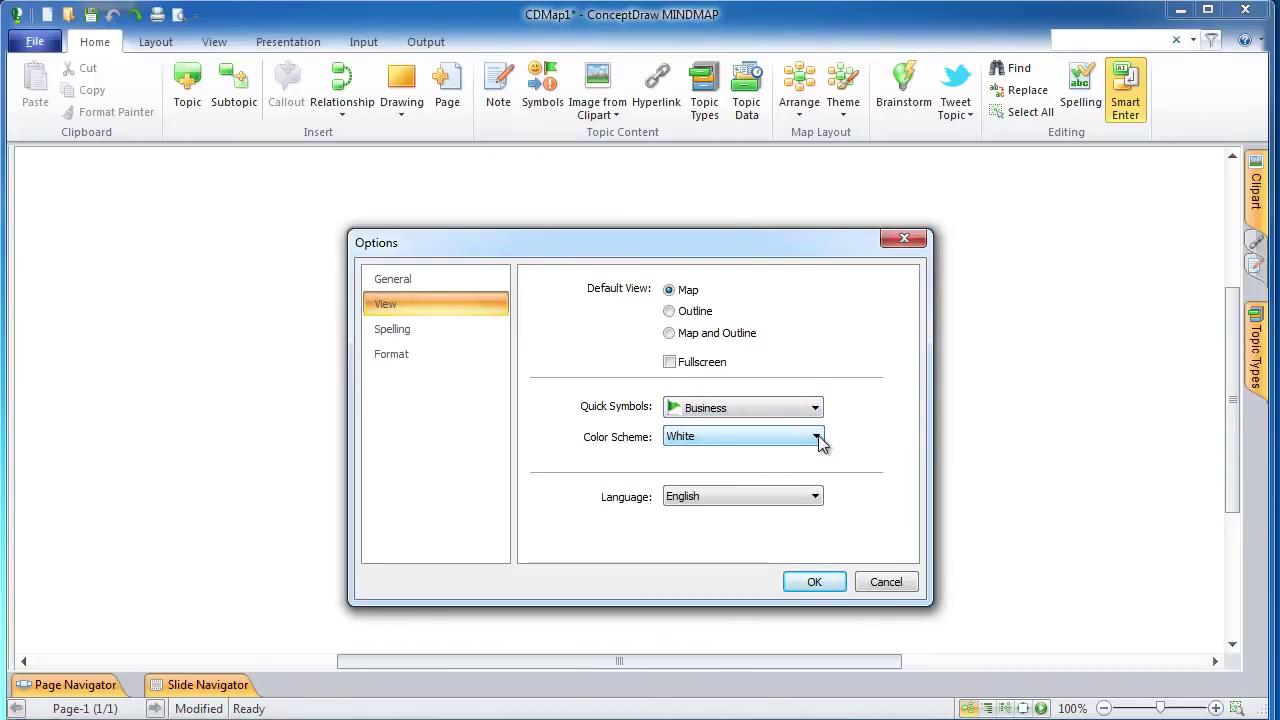
click(817, 500)
click(817, 500)
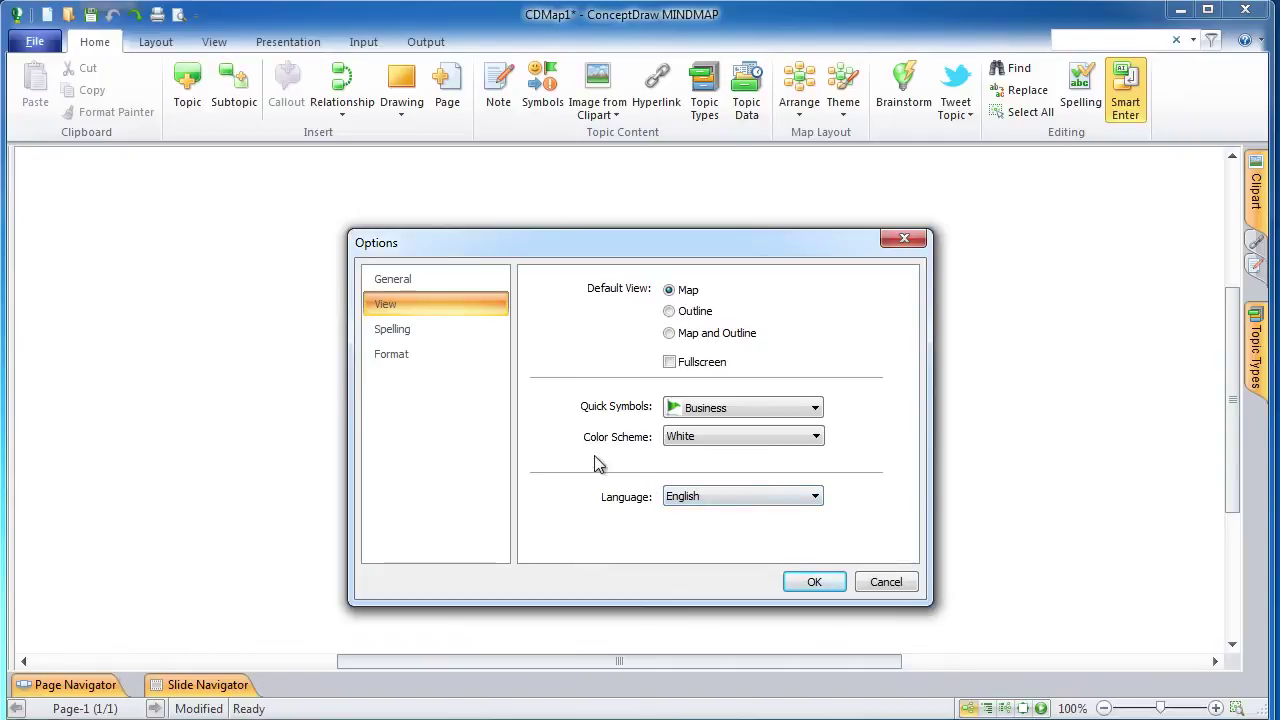
Add the word "ConceptDraw" to the custom dictionary in the Spelling options
click(413, 335)
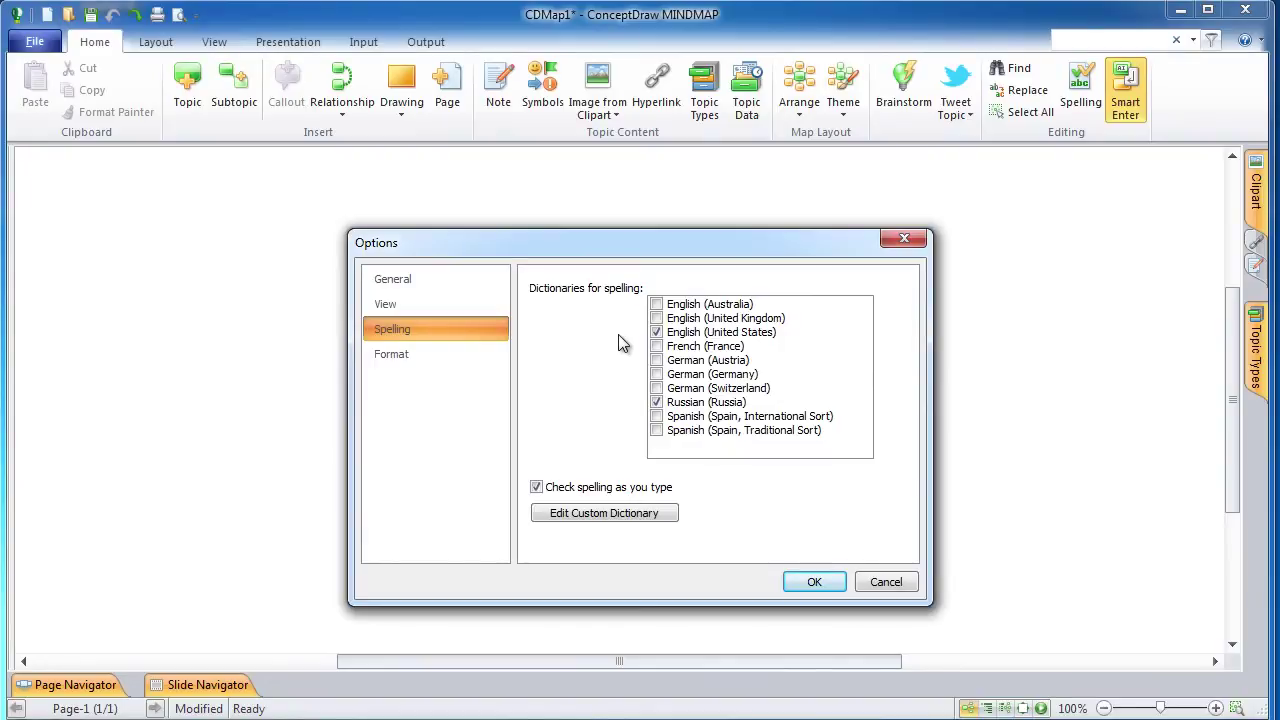
click(648, 514)
text(Co)
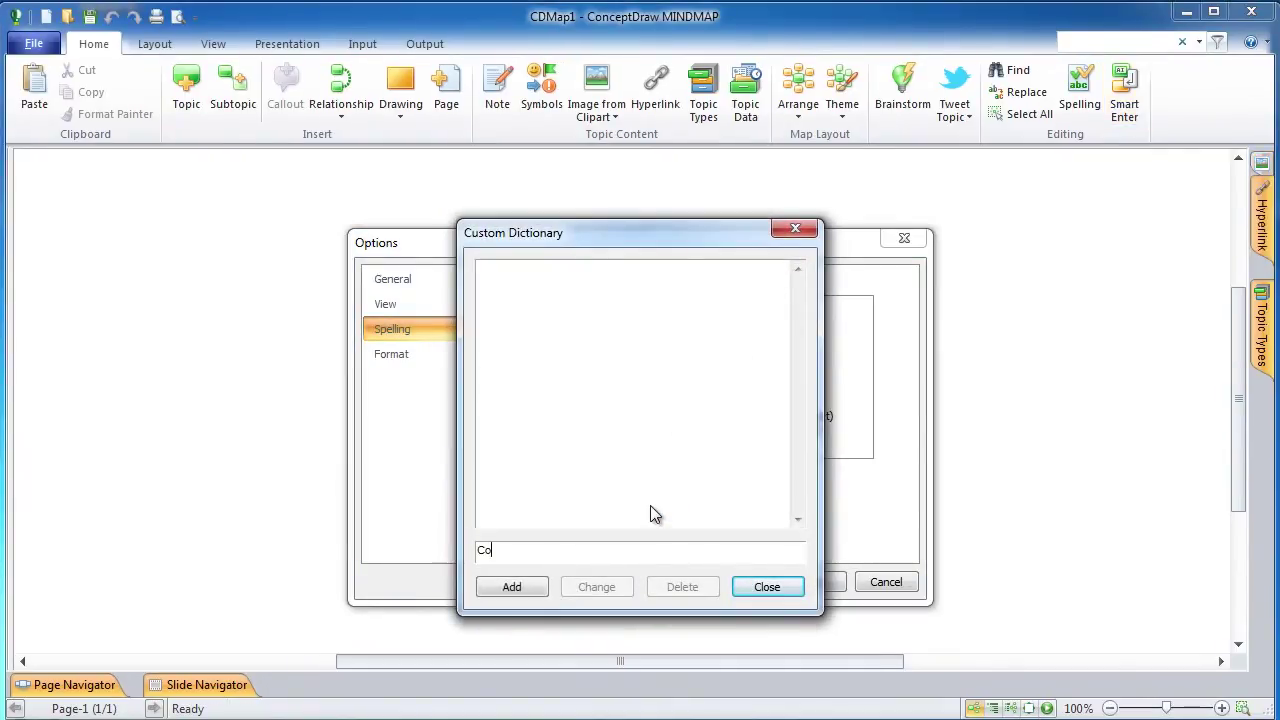
text(nceptDraw)
click(538, 590)
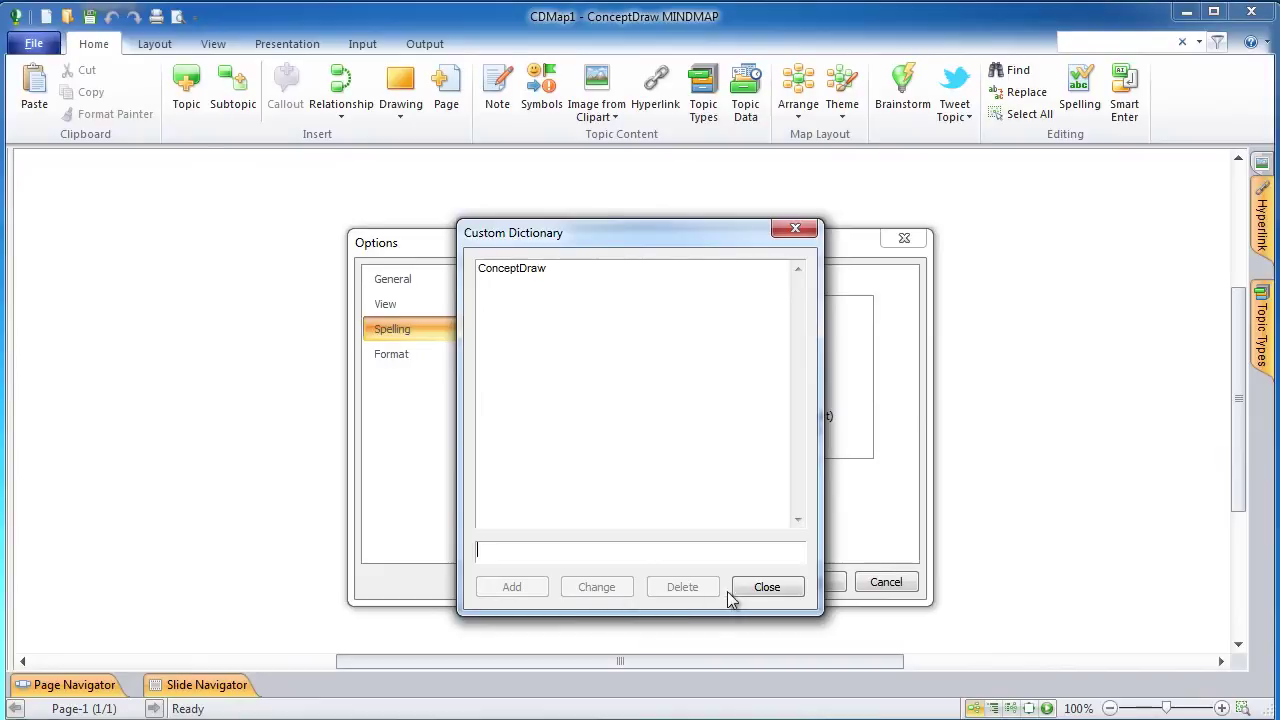
click(760, 588)
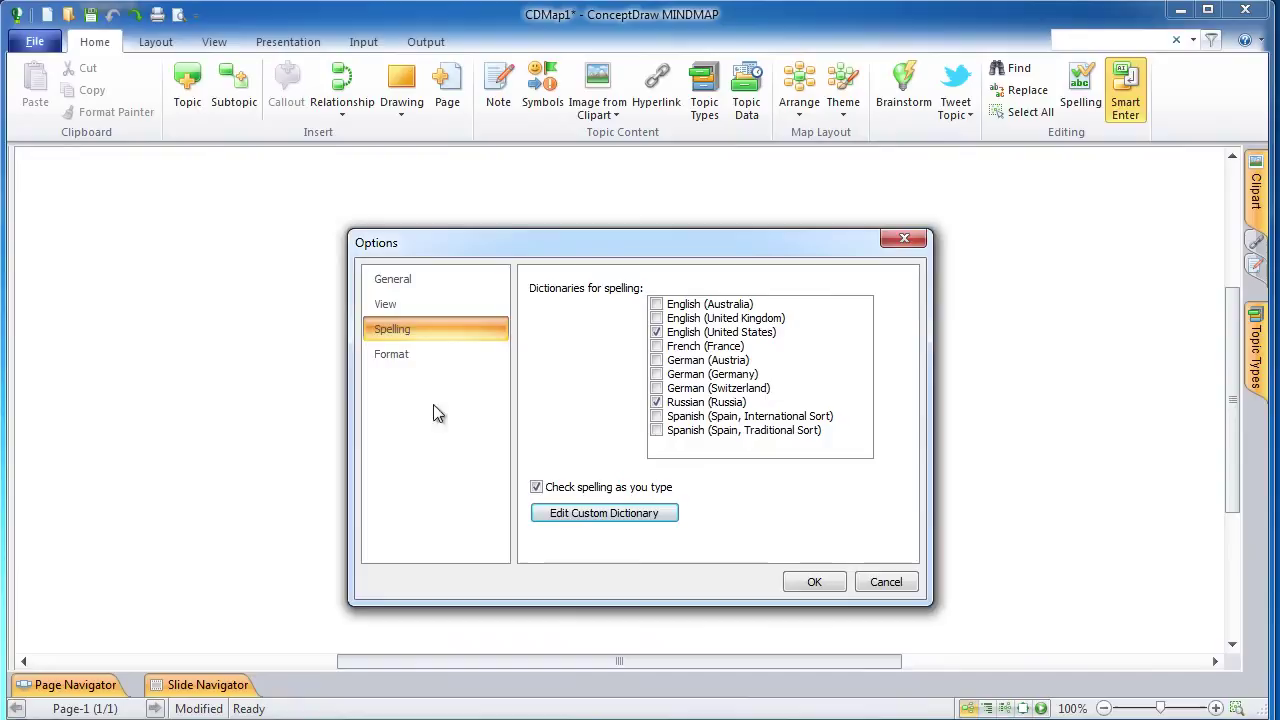
Open the Format page of the program options
click(407, 356)
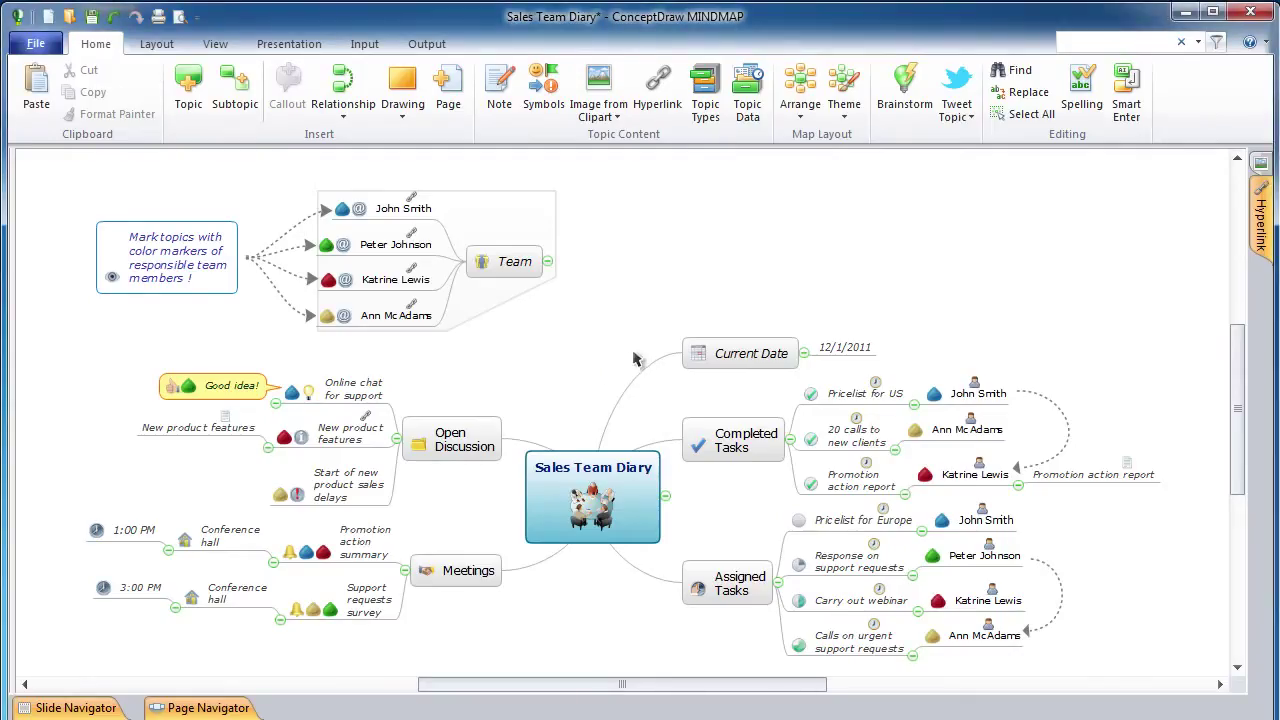
Style the Current Date topic as a hexagon with a light teal-blue fill and a dark teal-blue topic line
click(734, 359)
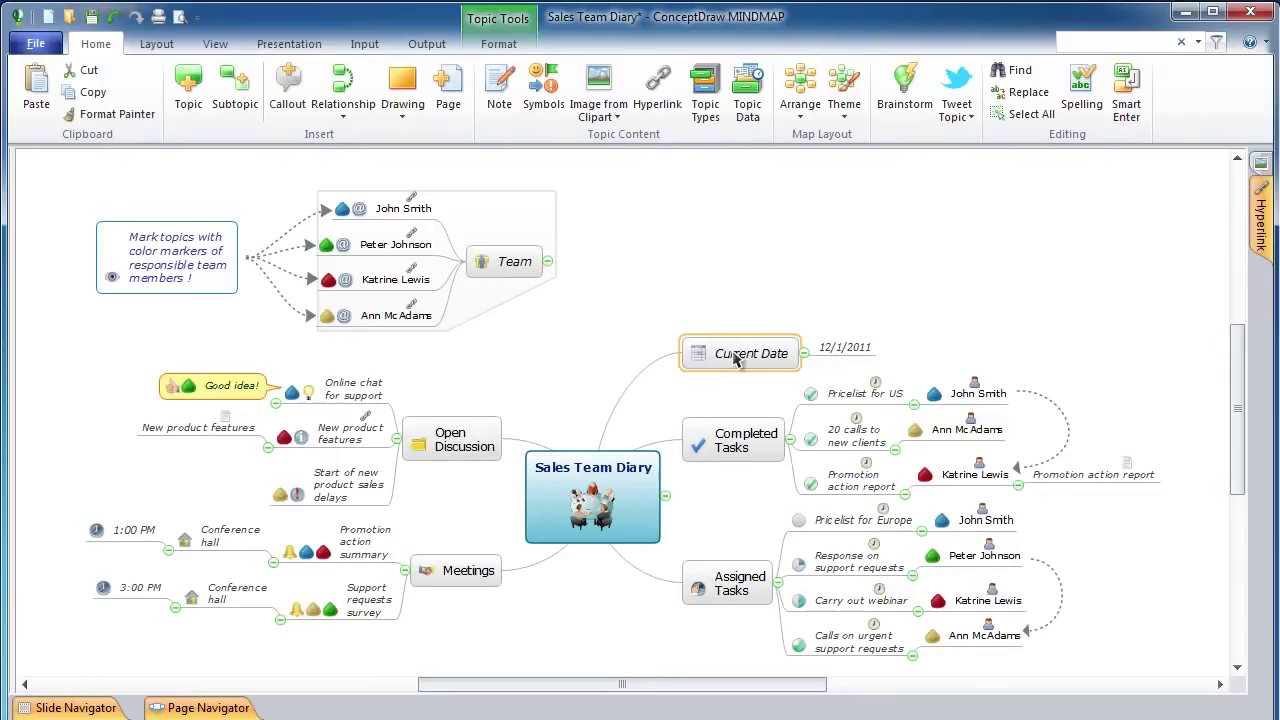
click(500, 46)
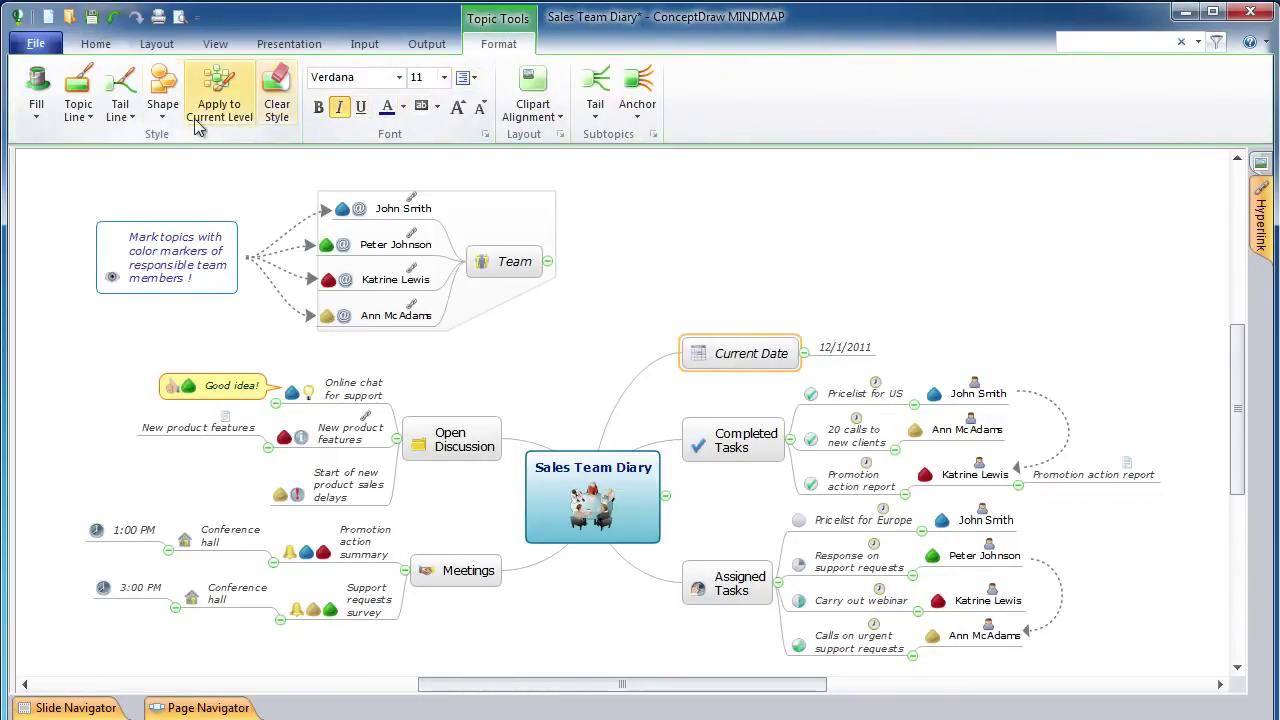
click(36, 117)
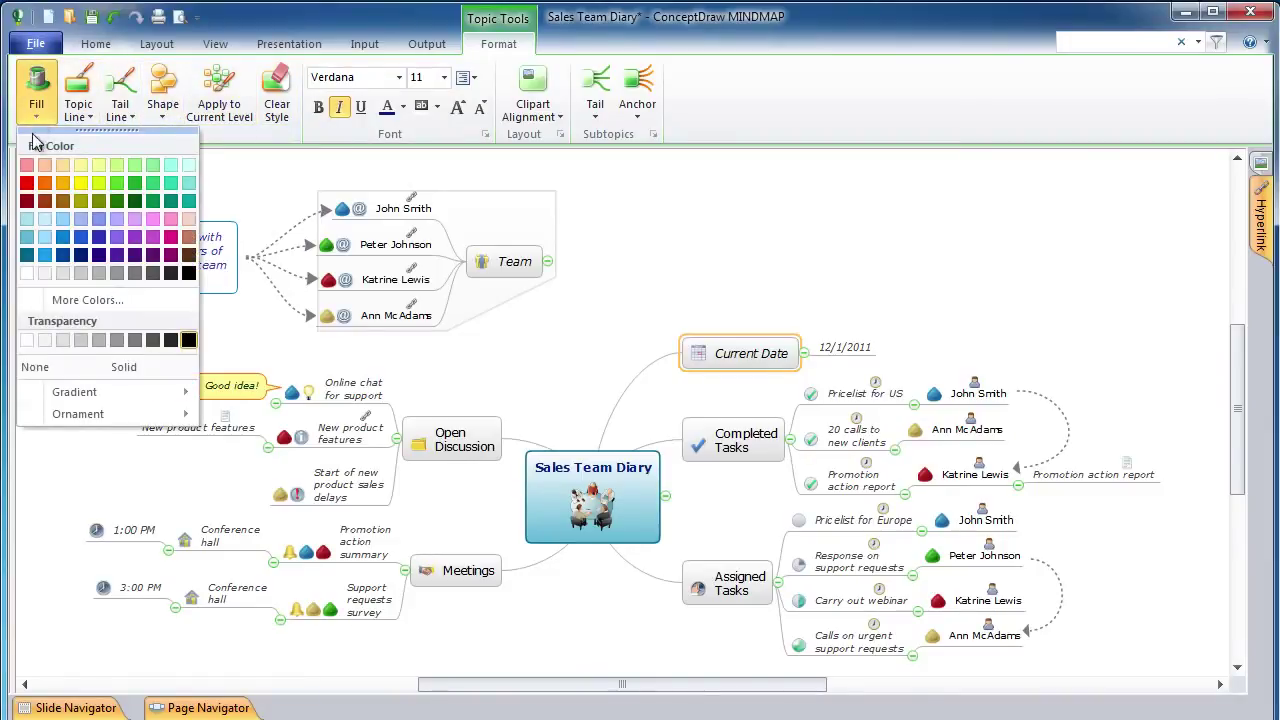
click(27, 243)
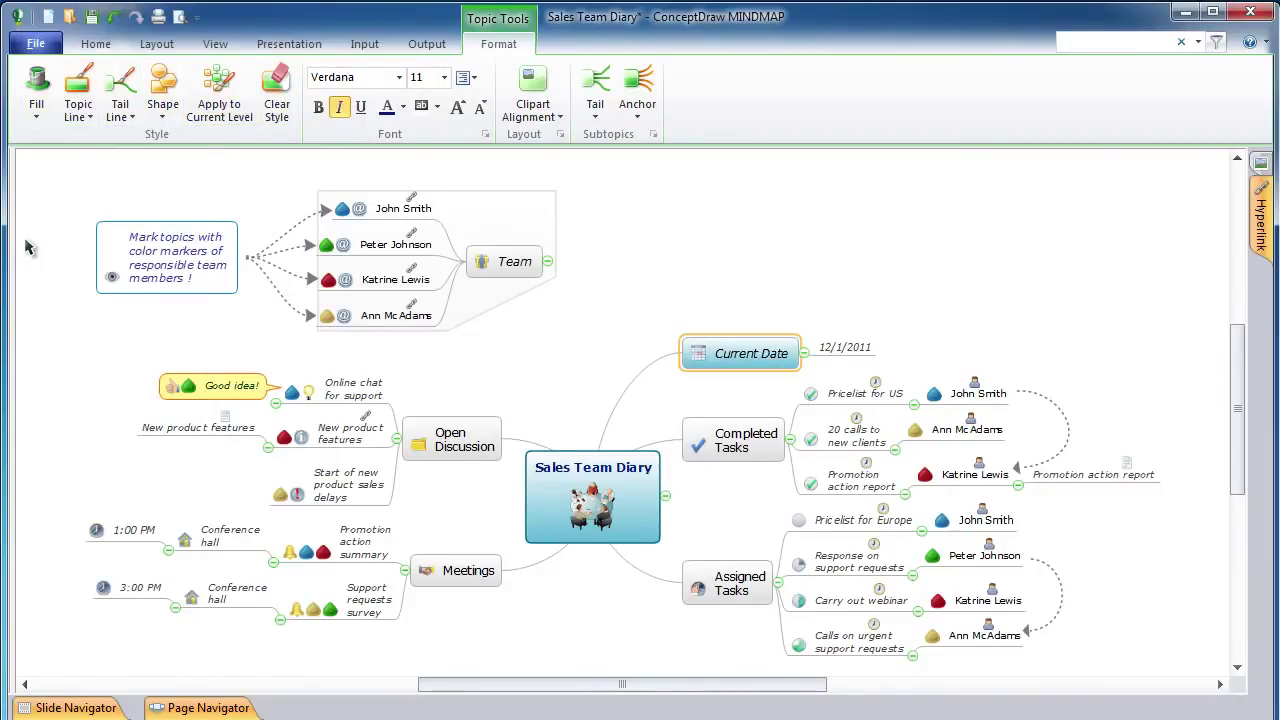
click(88, 117)
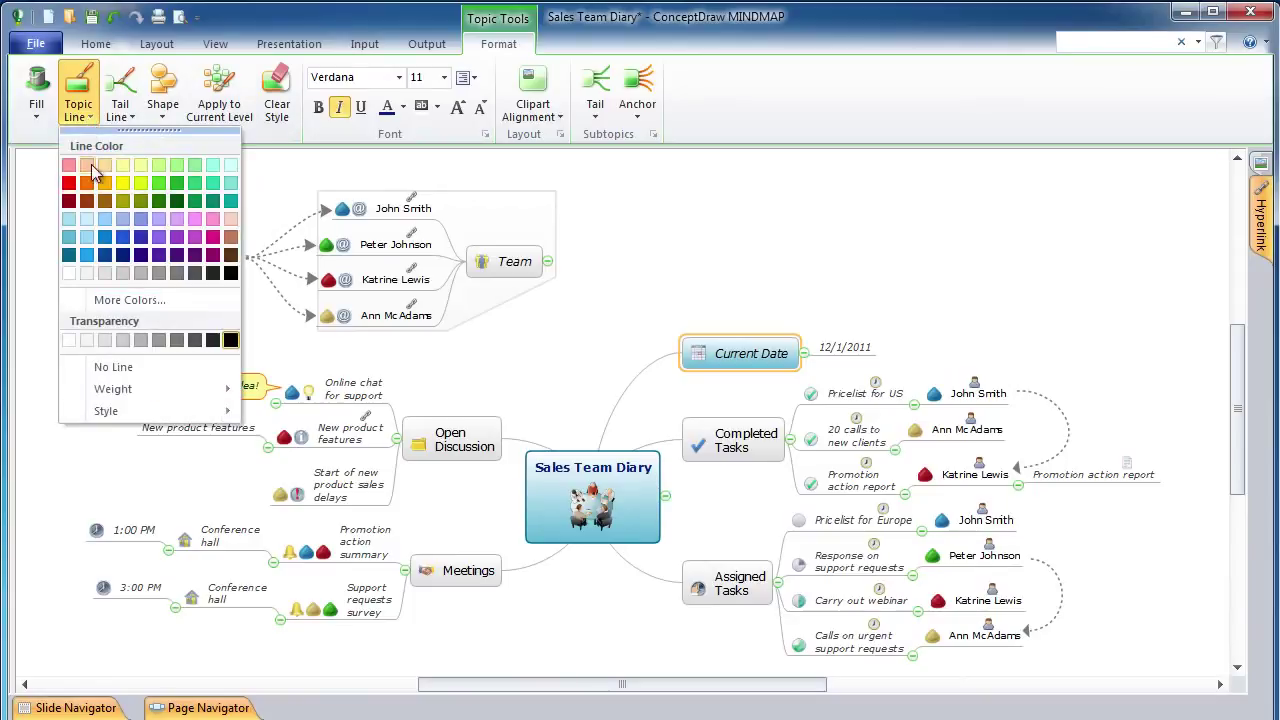
click(74, 258)
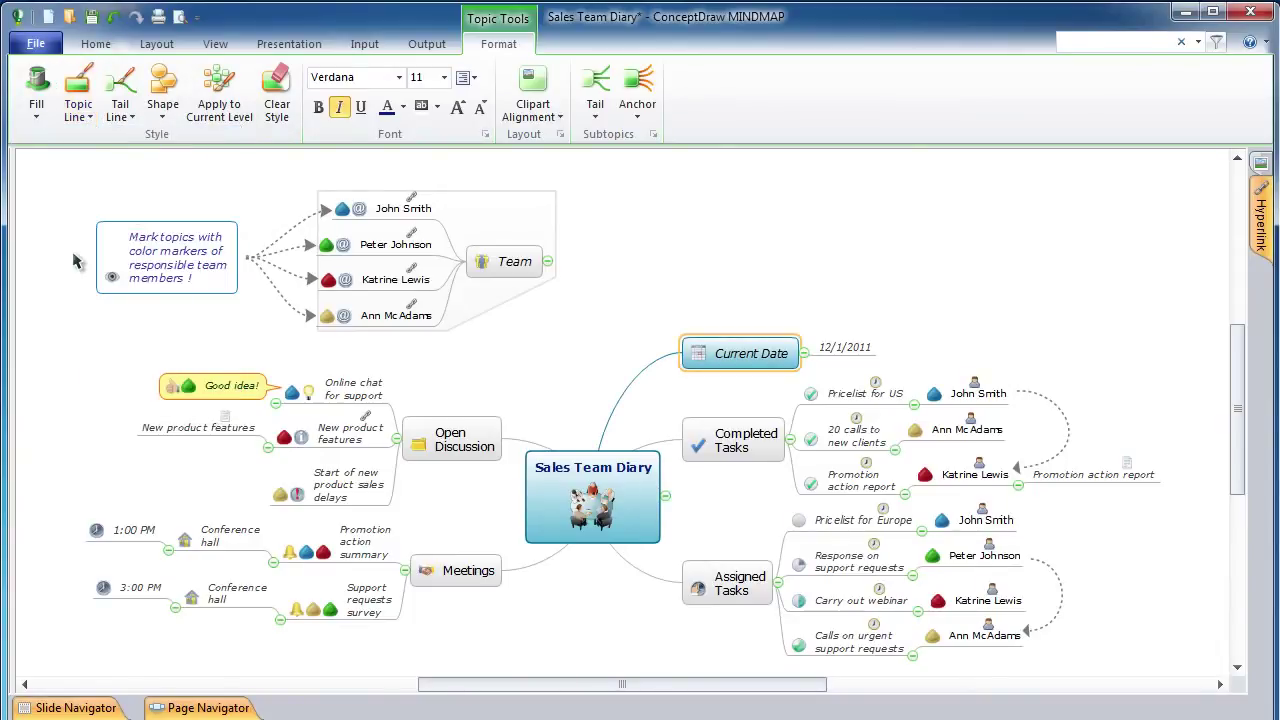
click(160, 122)
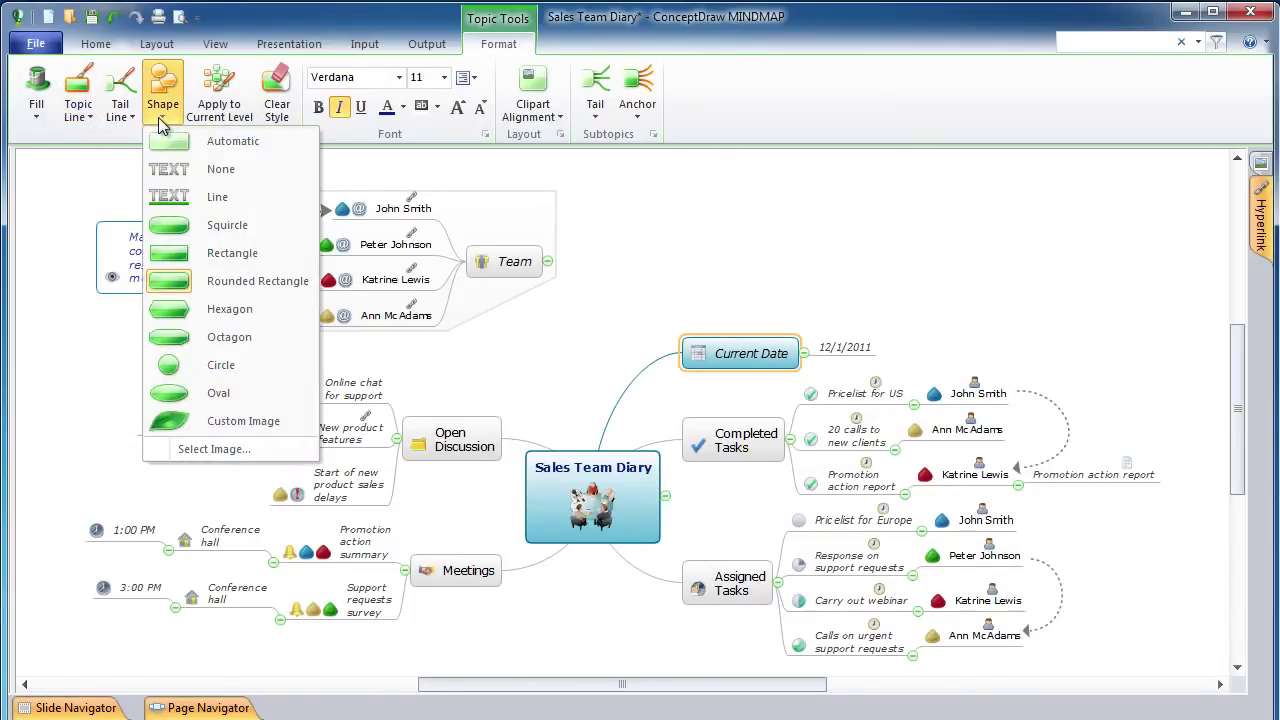
click(165, 316)
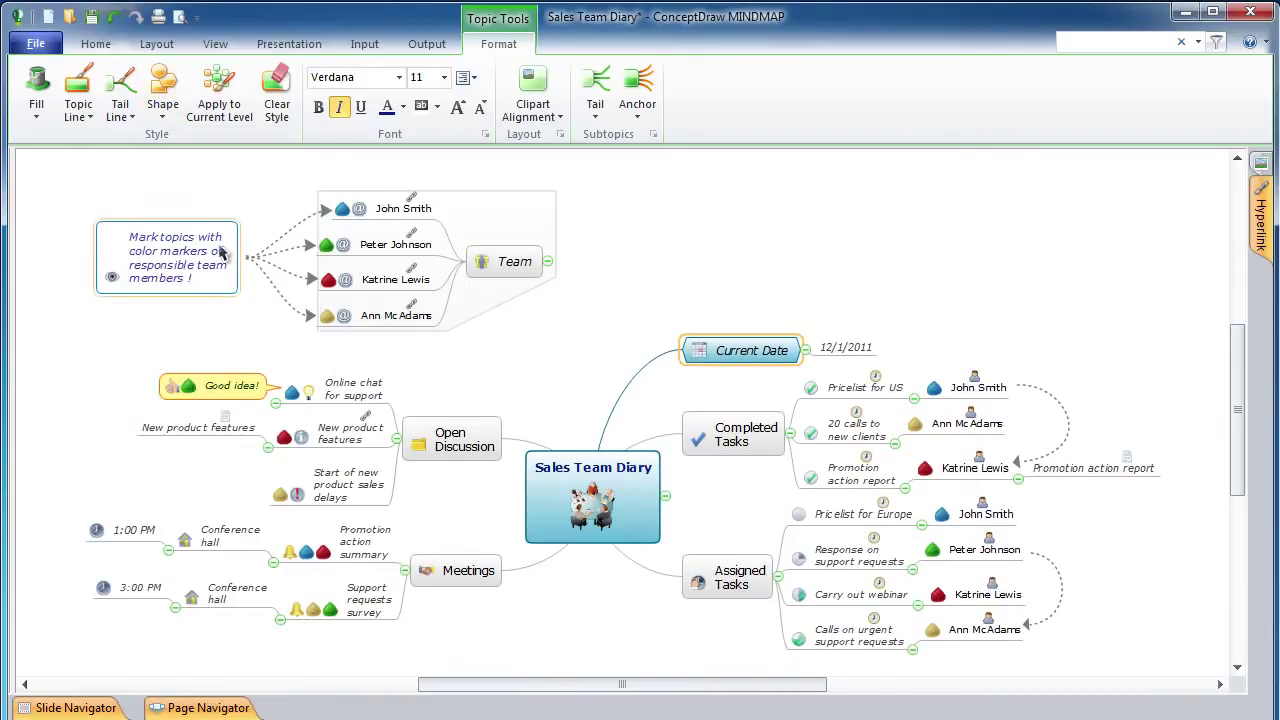
Make the Current Date topic's text bold instead of italic and color it dark blue
click(484, 137)
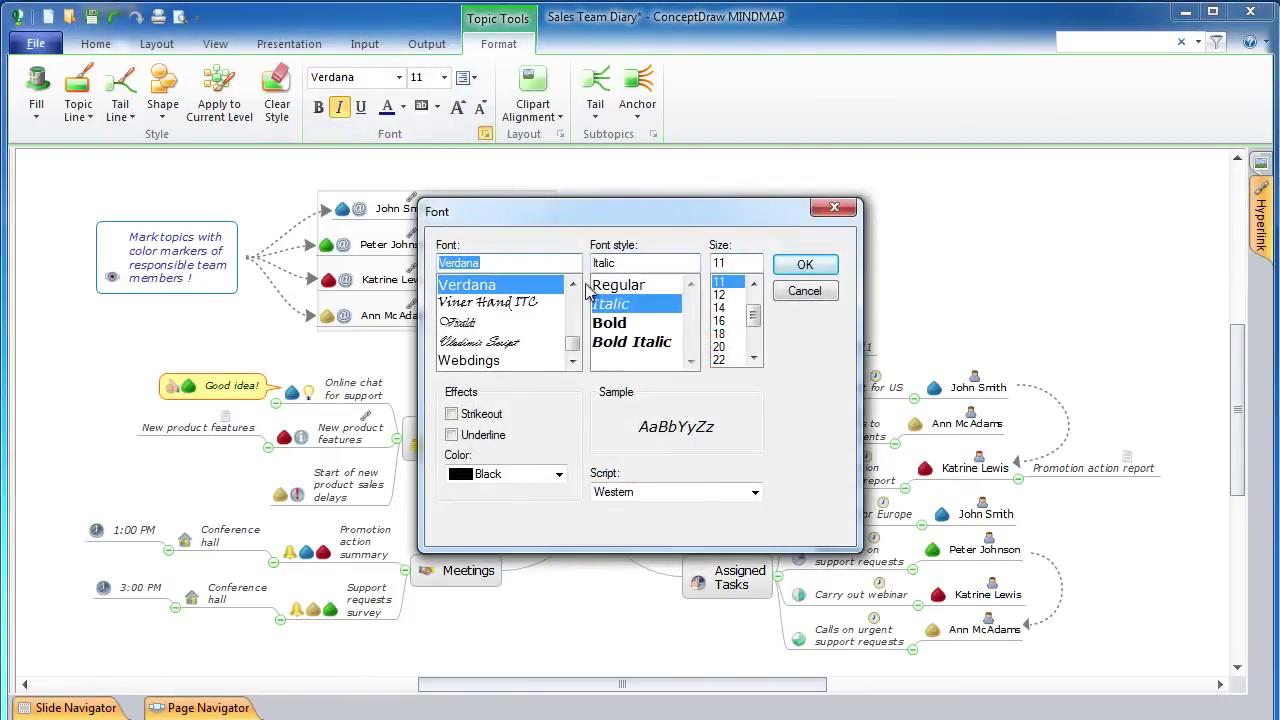
click(610, 322)
click(806, 265)
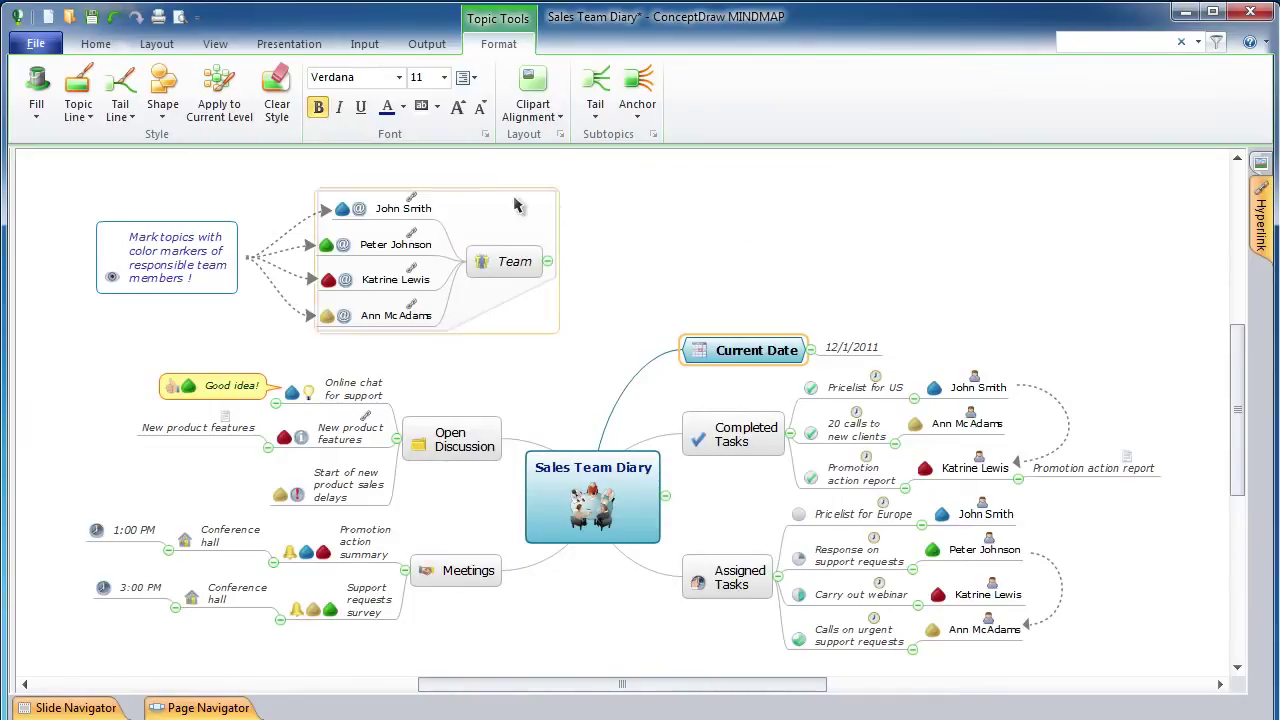
click(404, 108)
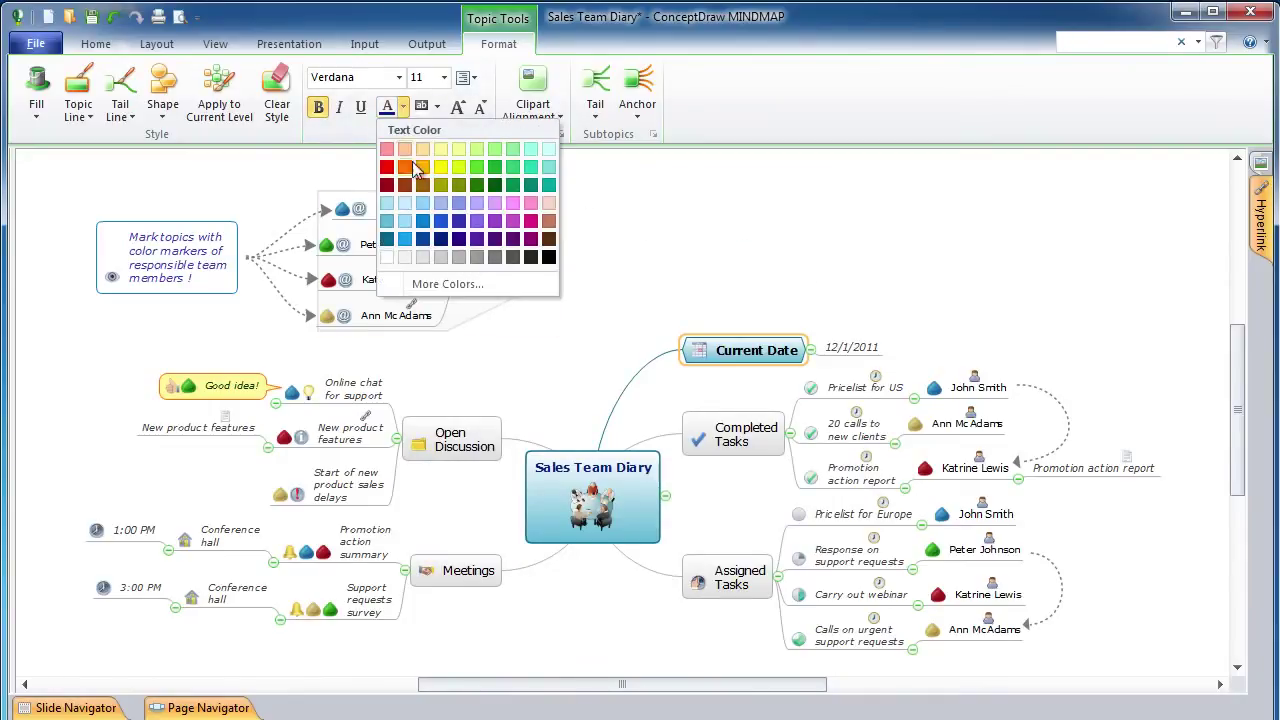
click(447, 242)
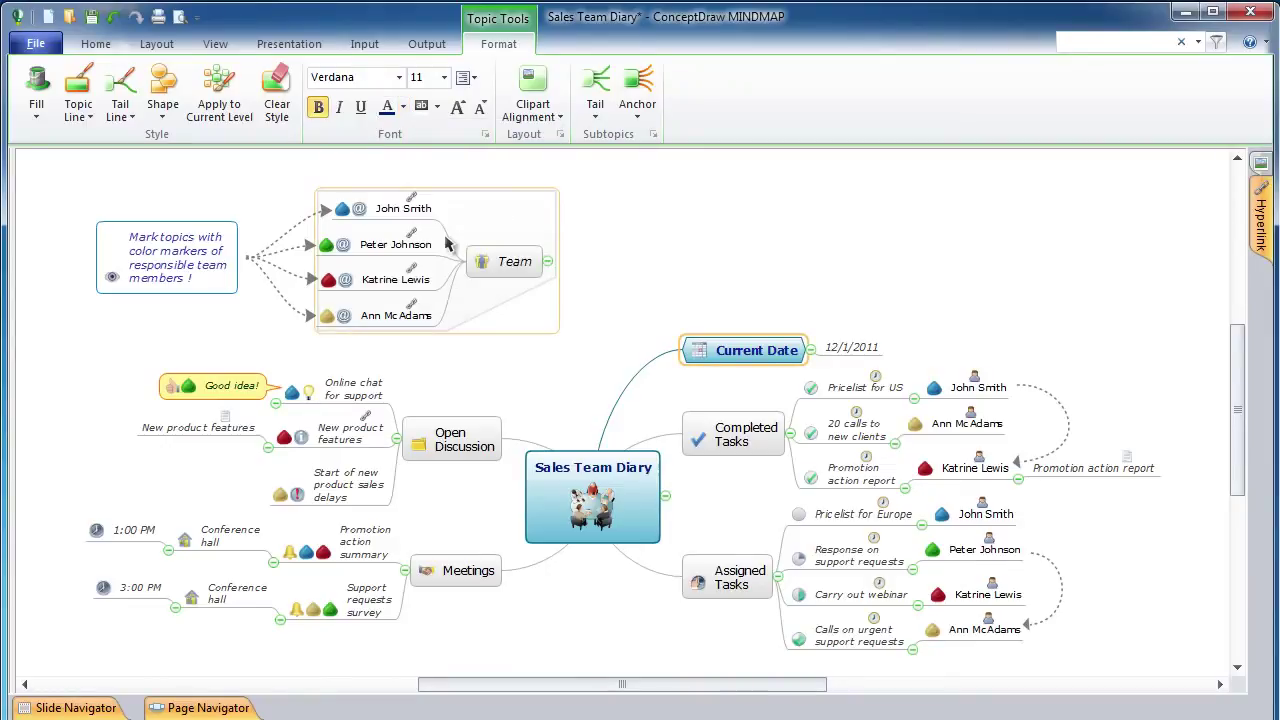
Check the Current Date topic's margins and spacing, and apply its style to all topics on the current level
click(561, 136)
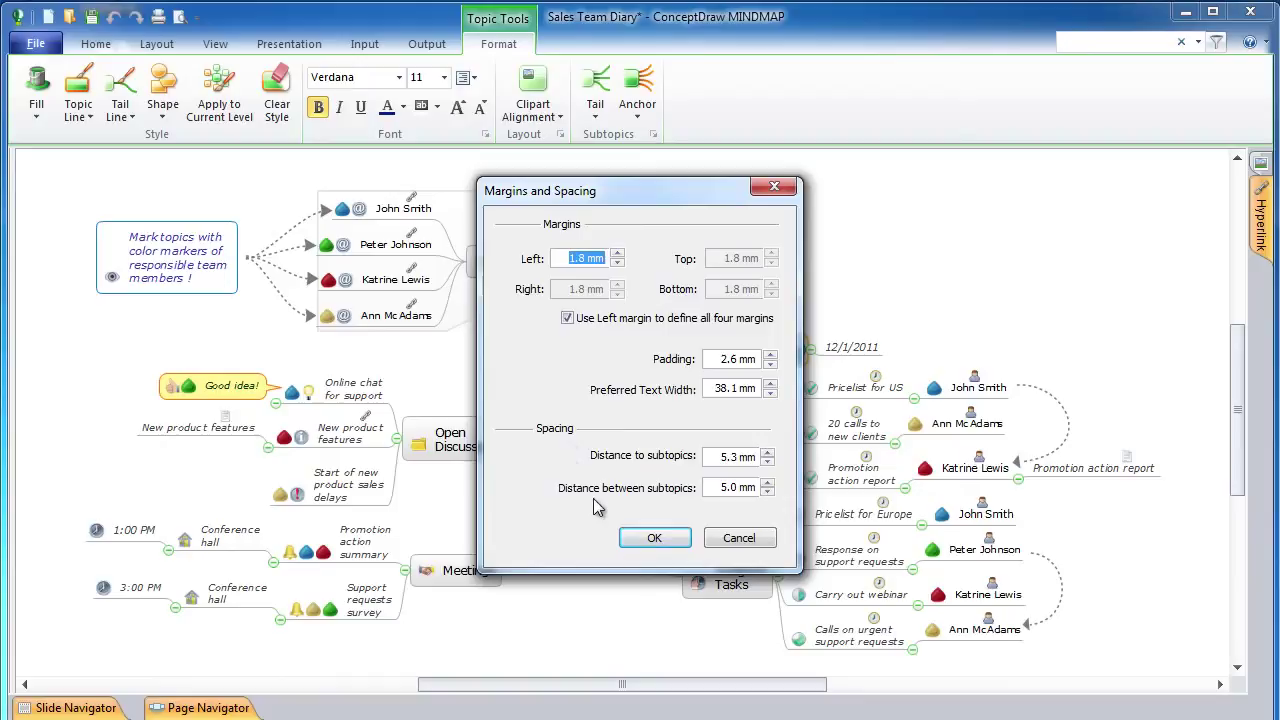
click(652, 540)
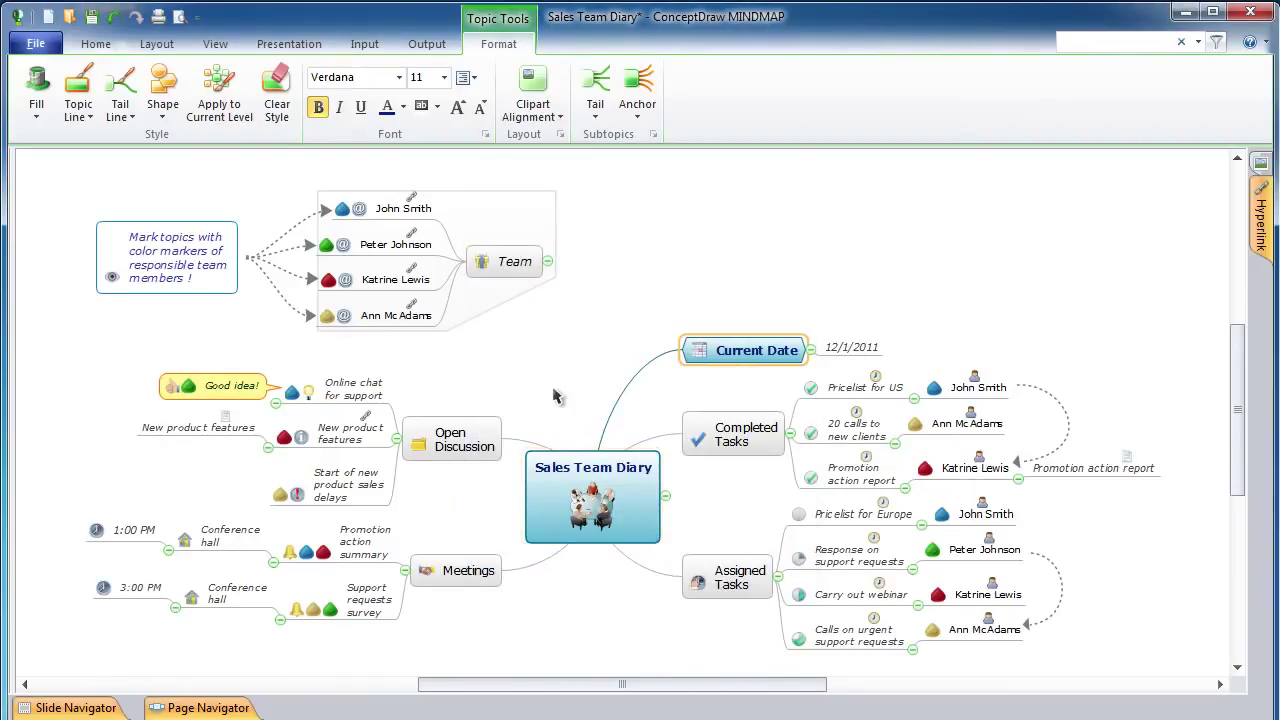
click(228, 120)
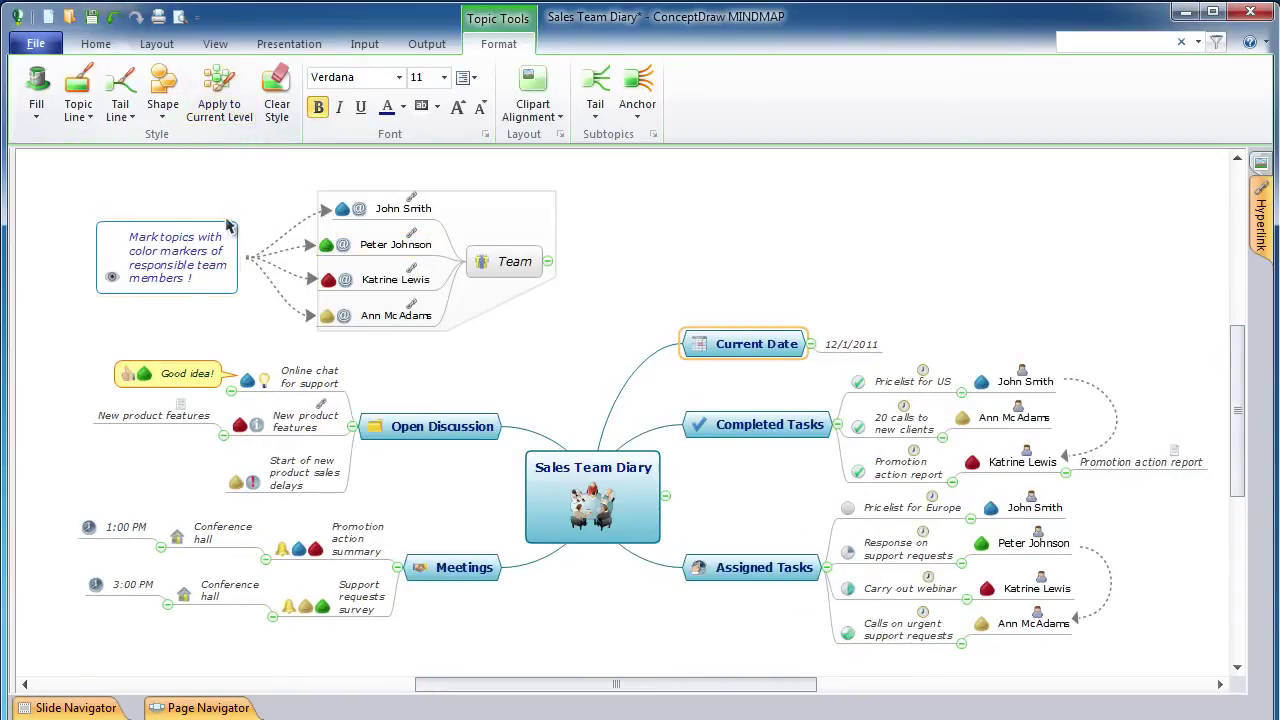
Color the tail line of the "Online chat for support" topic dark blue
click(293, 387)
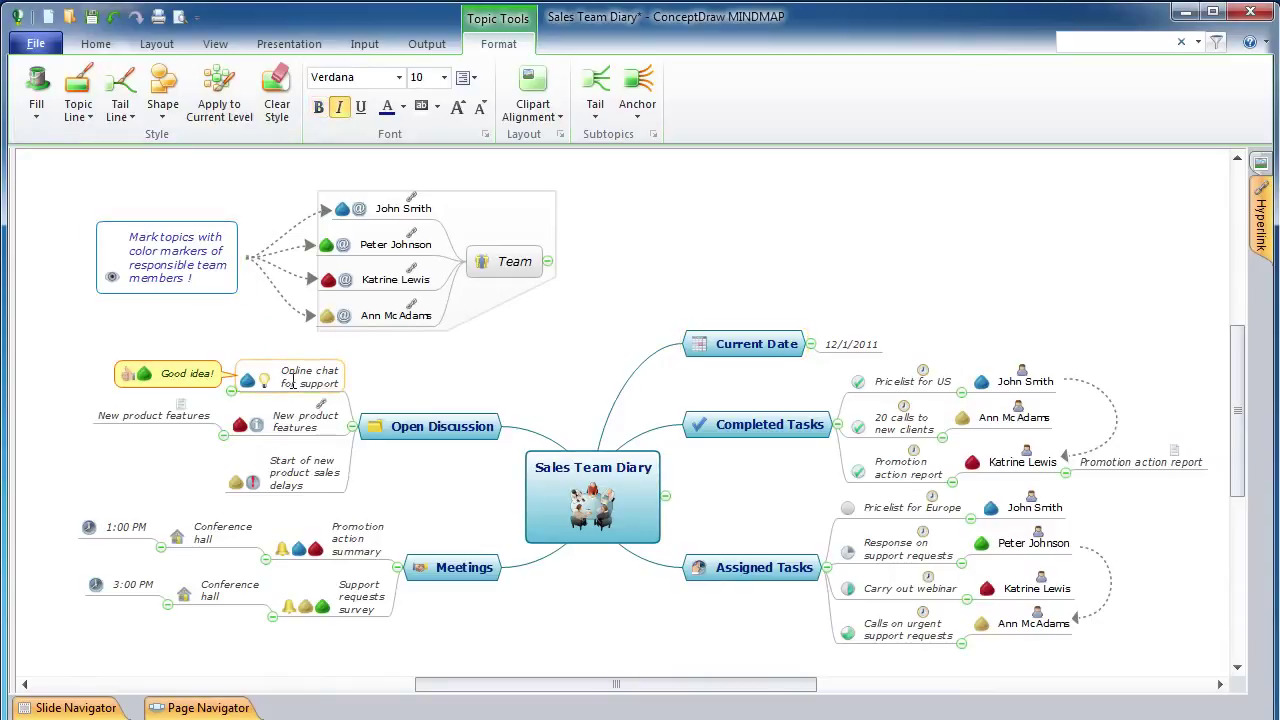
click(133, 119)
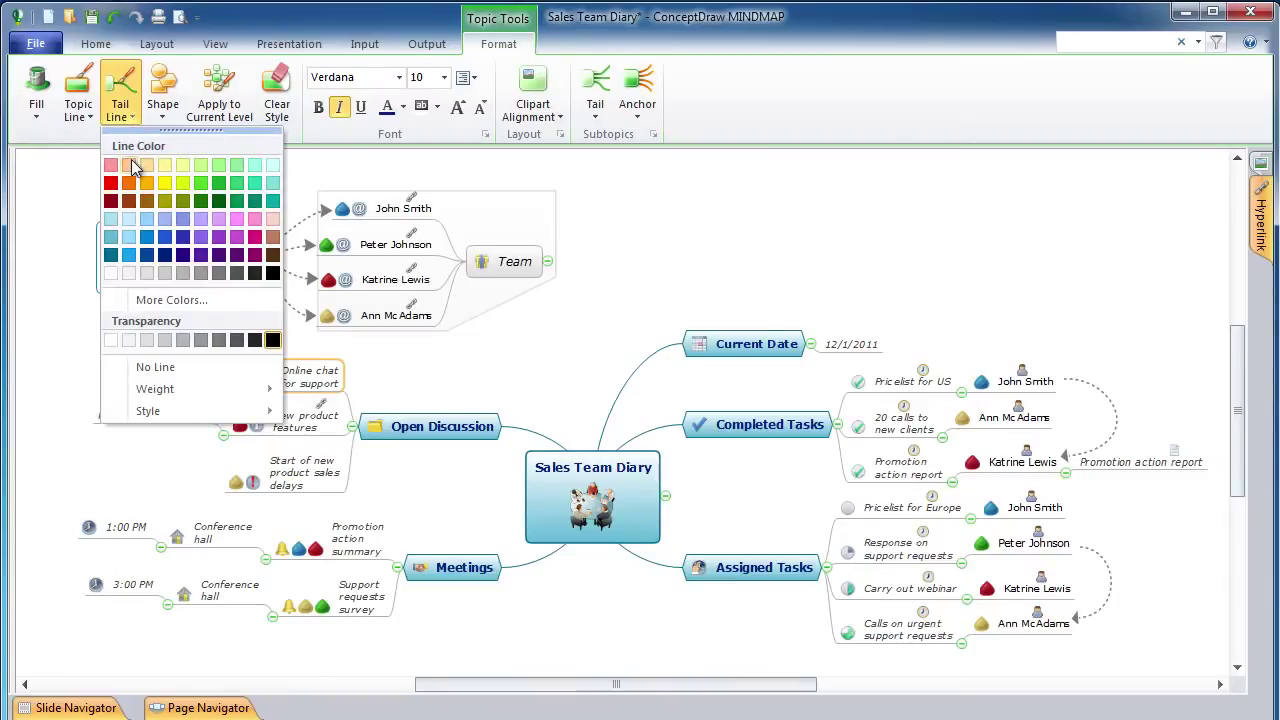
click(147, 256)
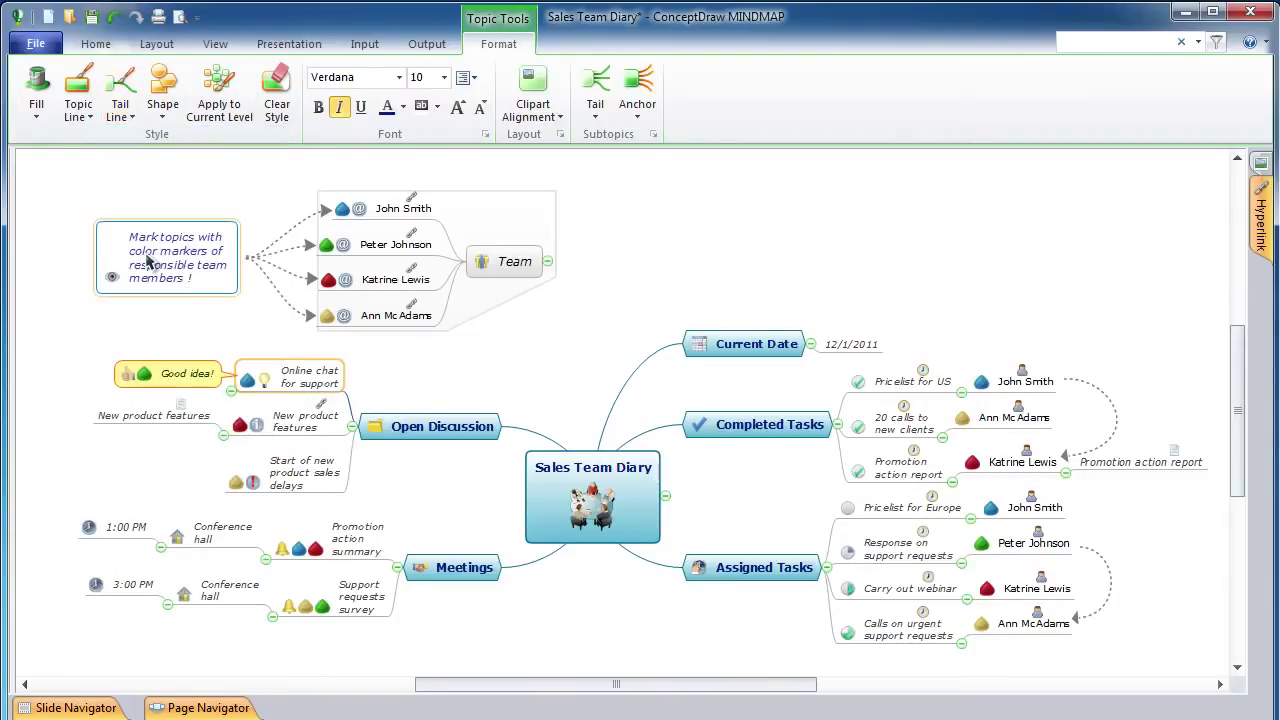
Choose Rounded Elbow tails and the center anchor for the "Online chat for support" topic's subtopics, and apply its style to the current level
click(601, 115)
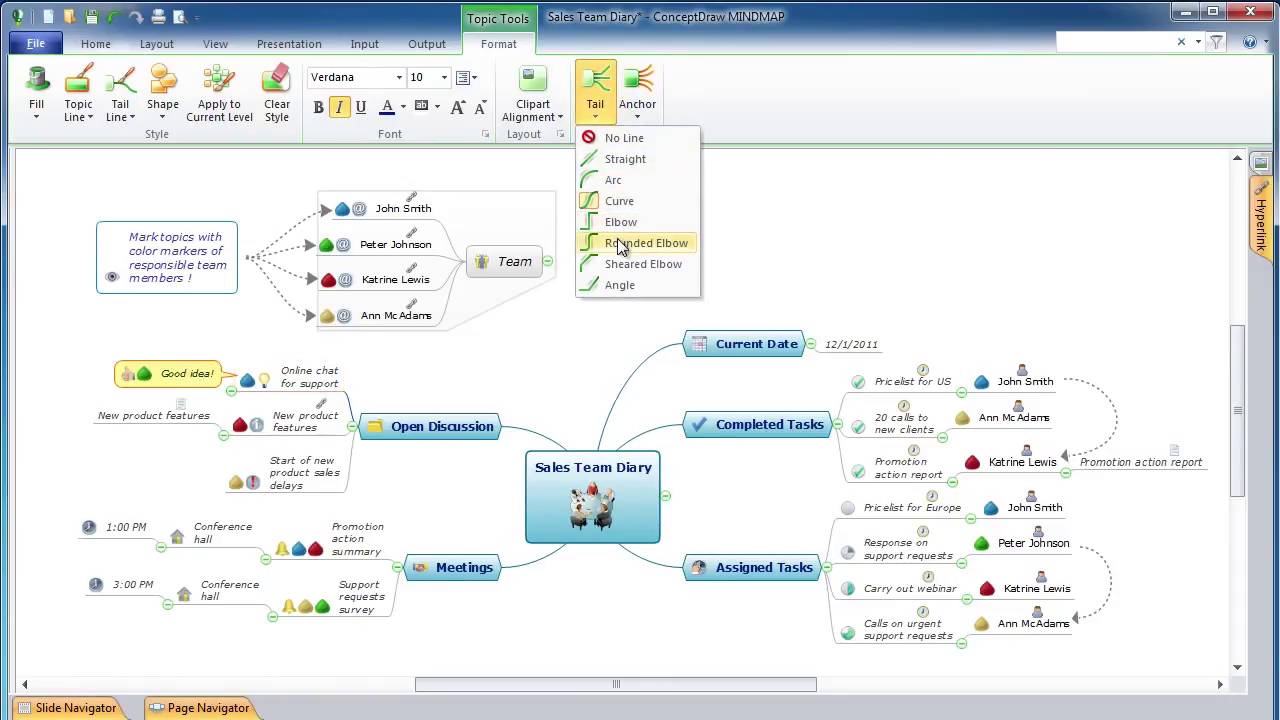
click(620, 247)
click(649, 117)
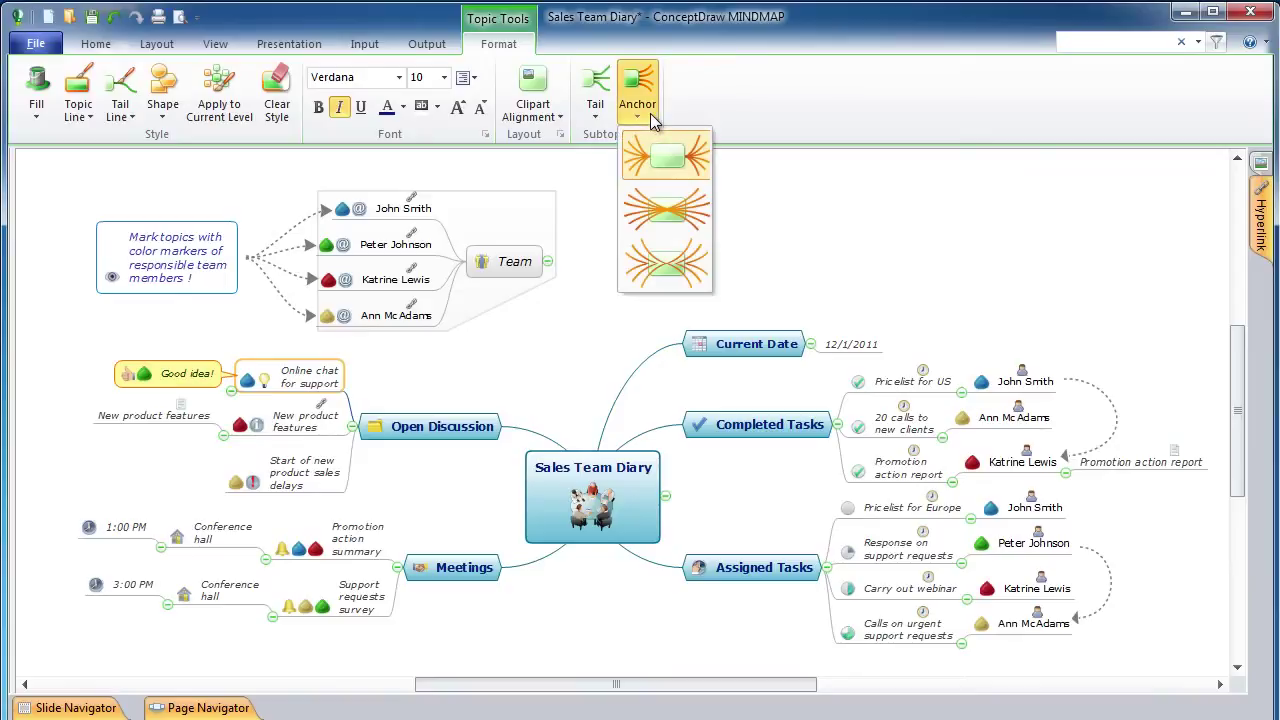
click(664, 210)
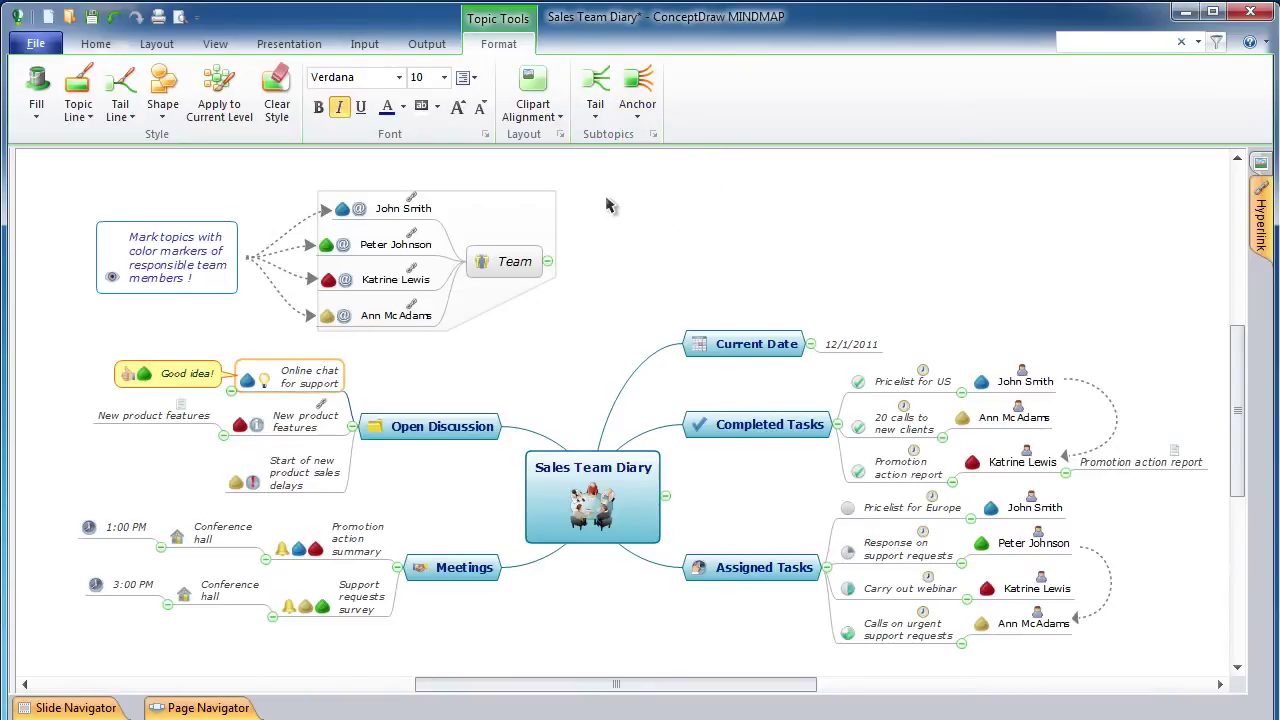
click(230, 120)
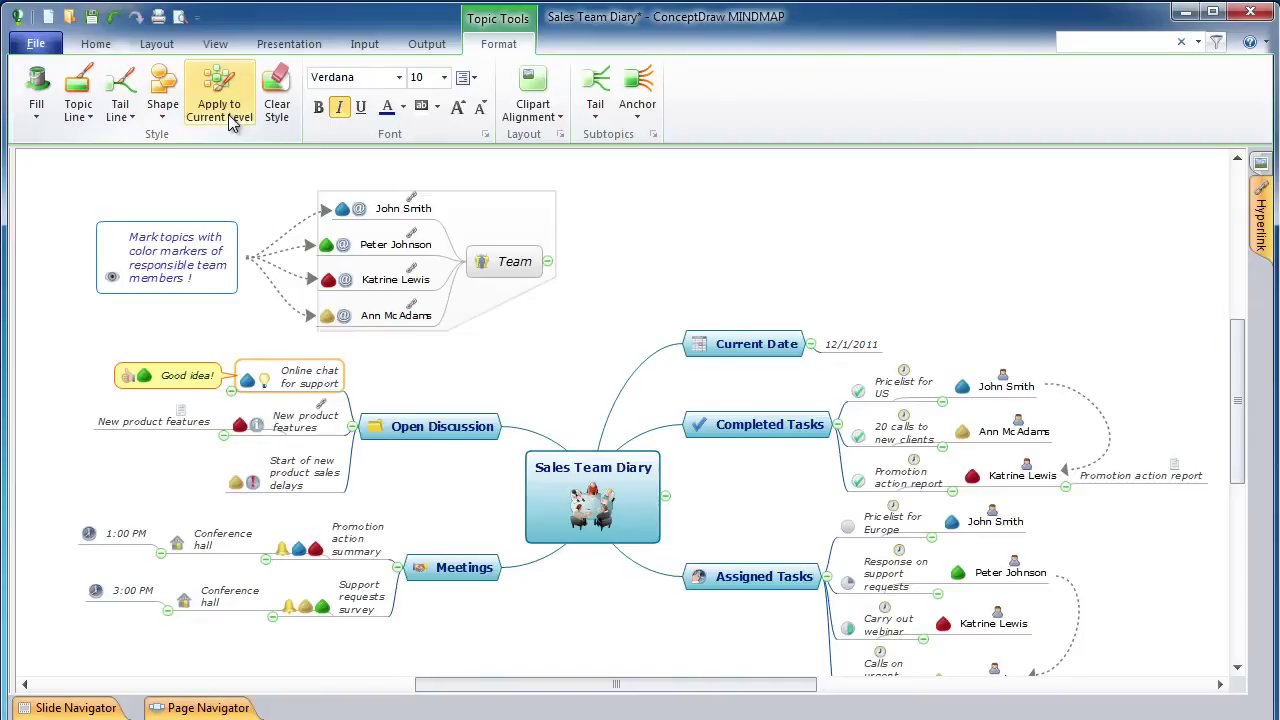
Color the relationship line from the color-marker note to the first team member medium blue
click(295, 230)
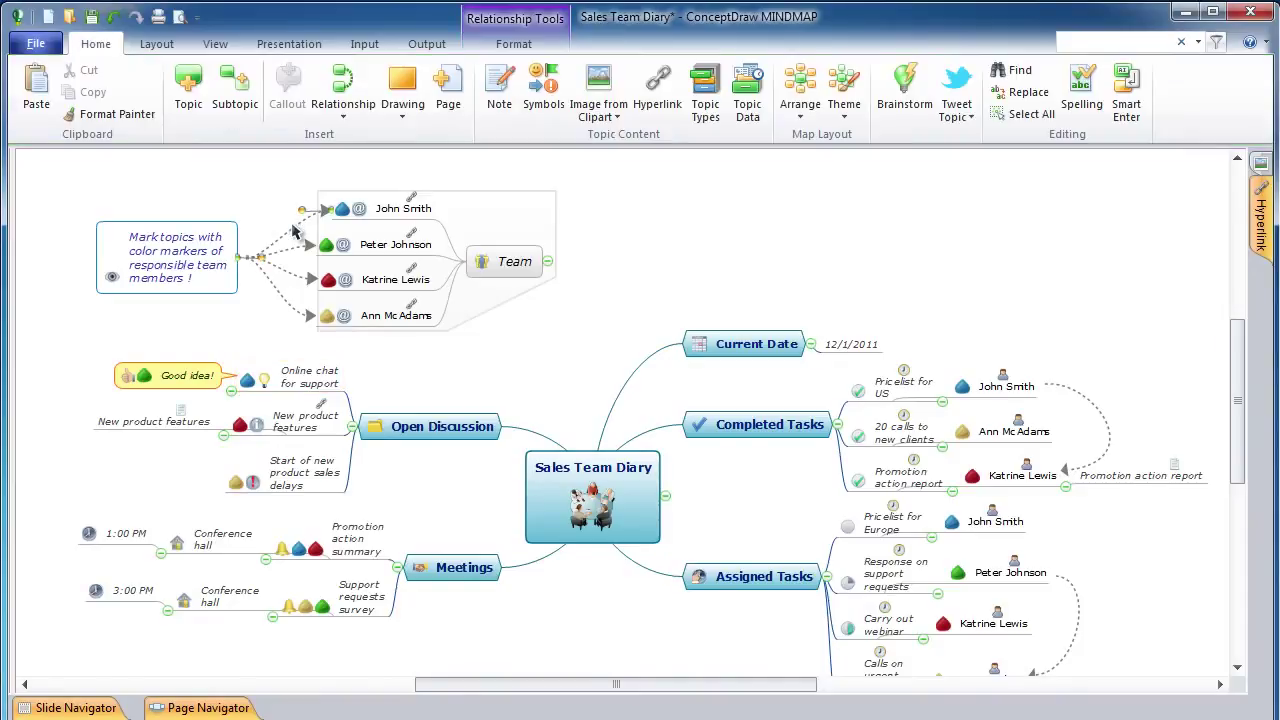
click(519, 46)
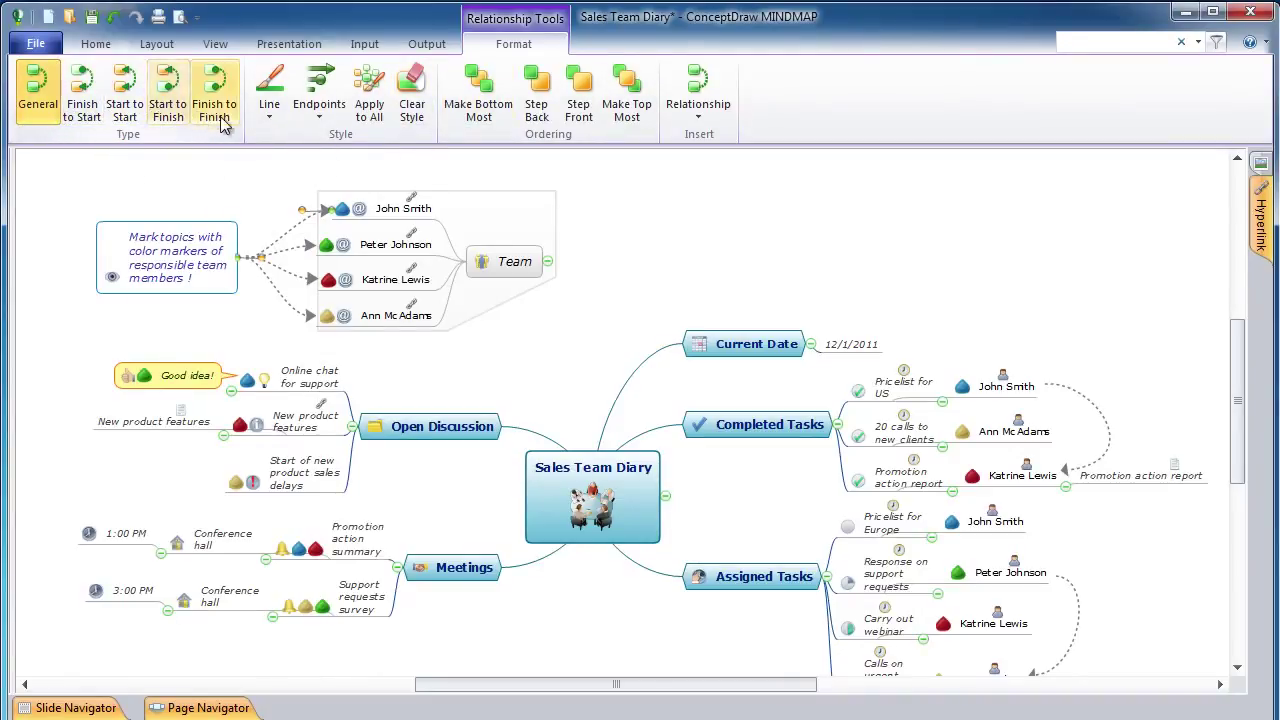
click(276, 124)
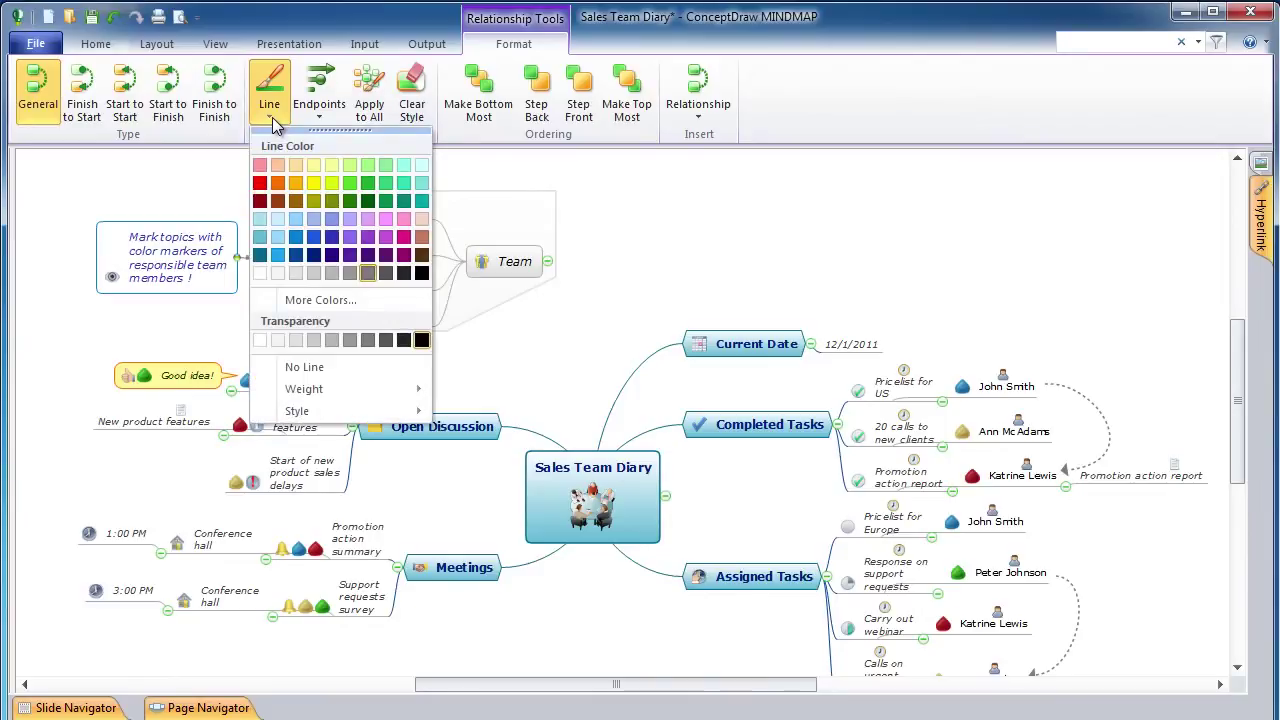
click(292, 240)
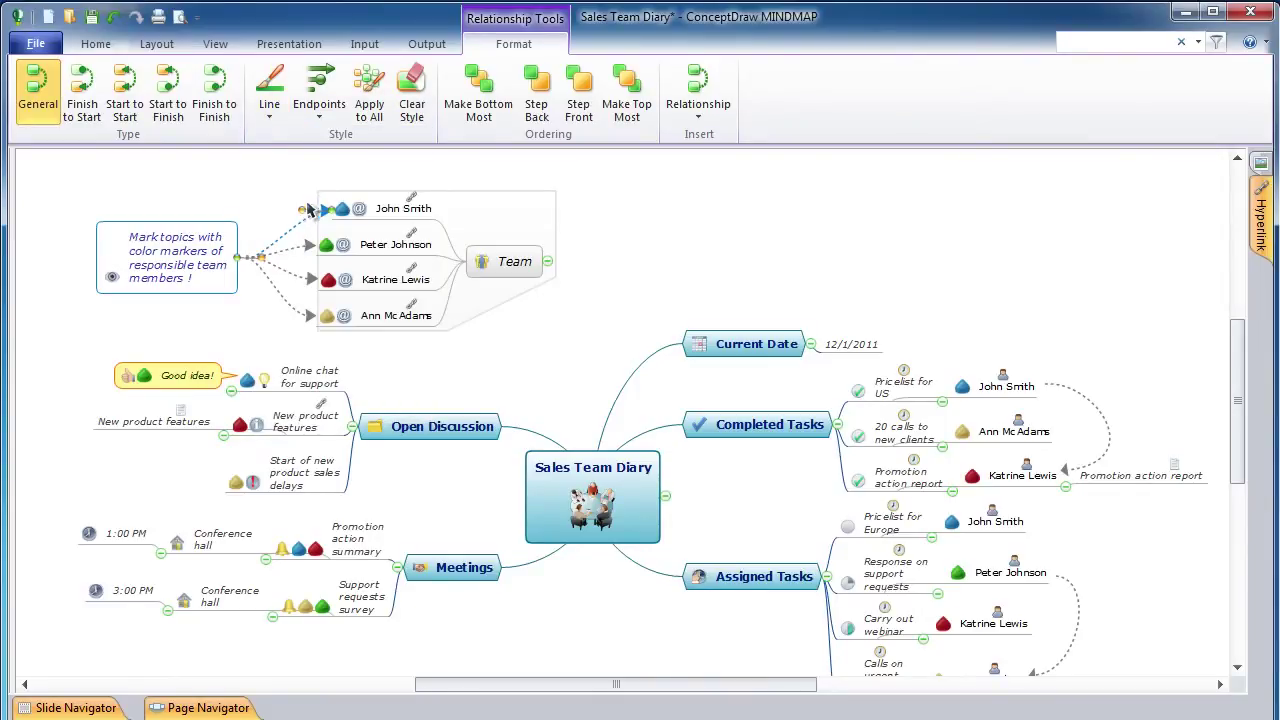
Order the relationship bottommost and back to topmost, and apply its line style to all relationships in the map
click(484, 120)
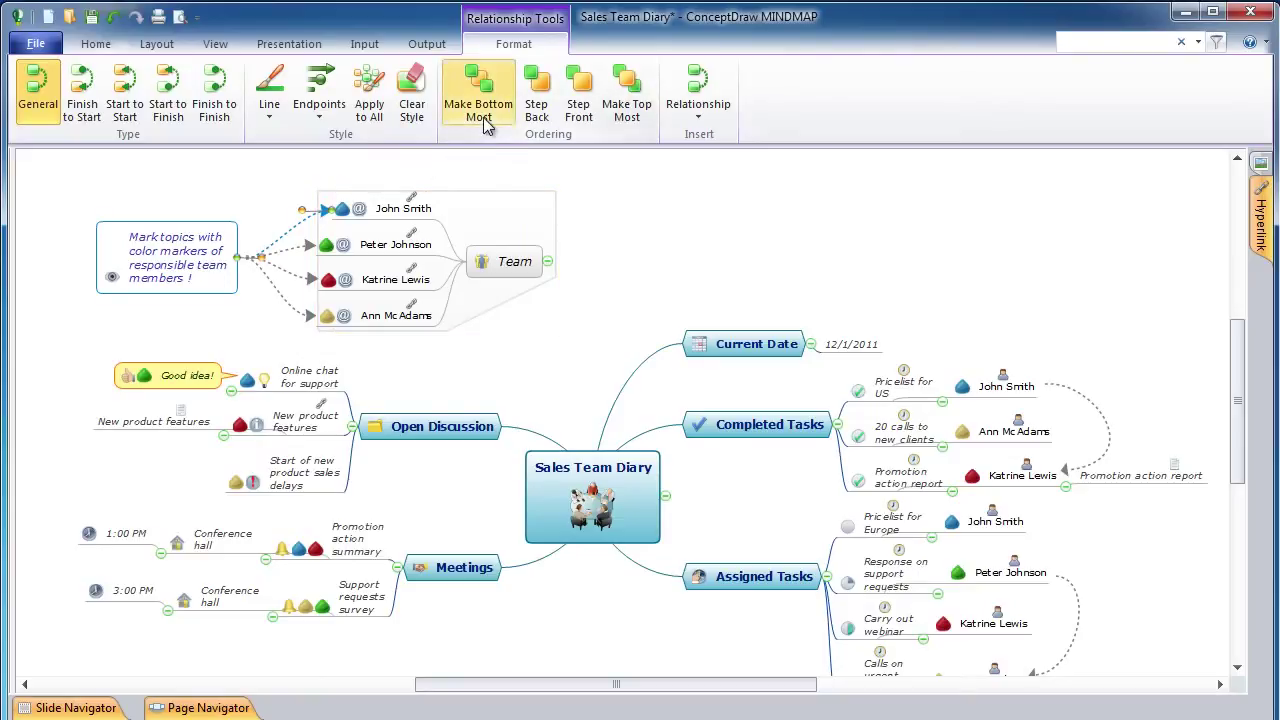
click(645, 113)
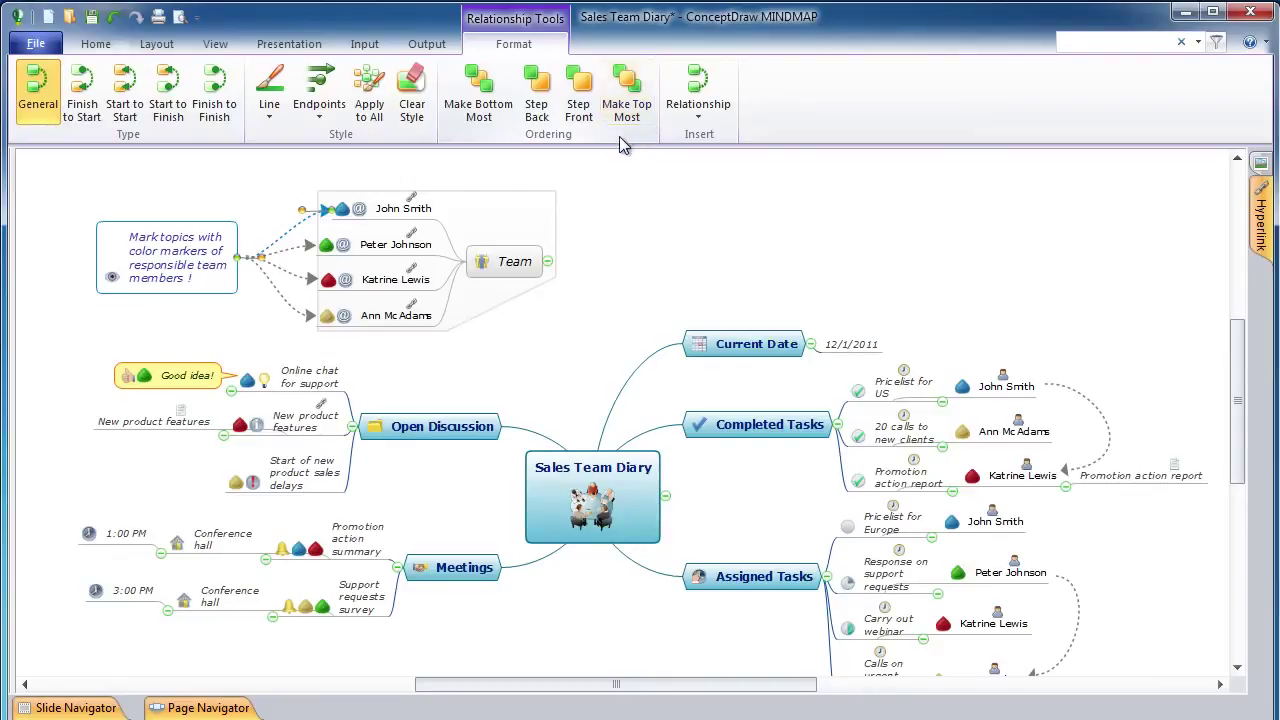
click(370, 112)
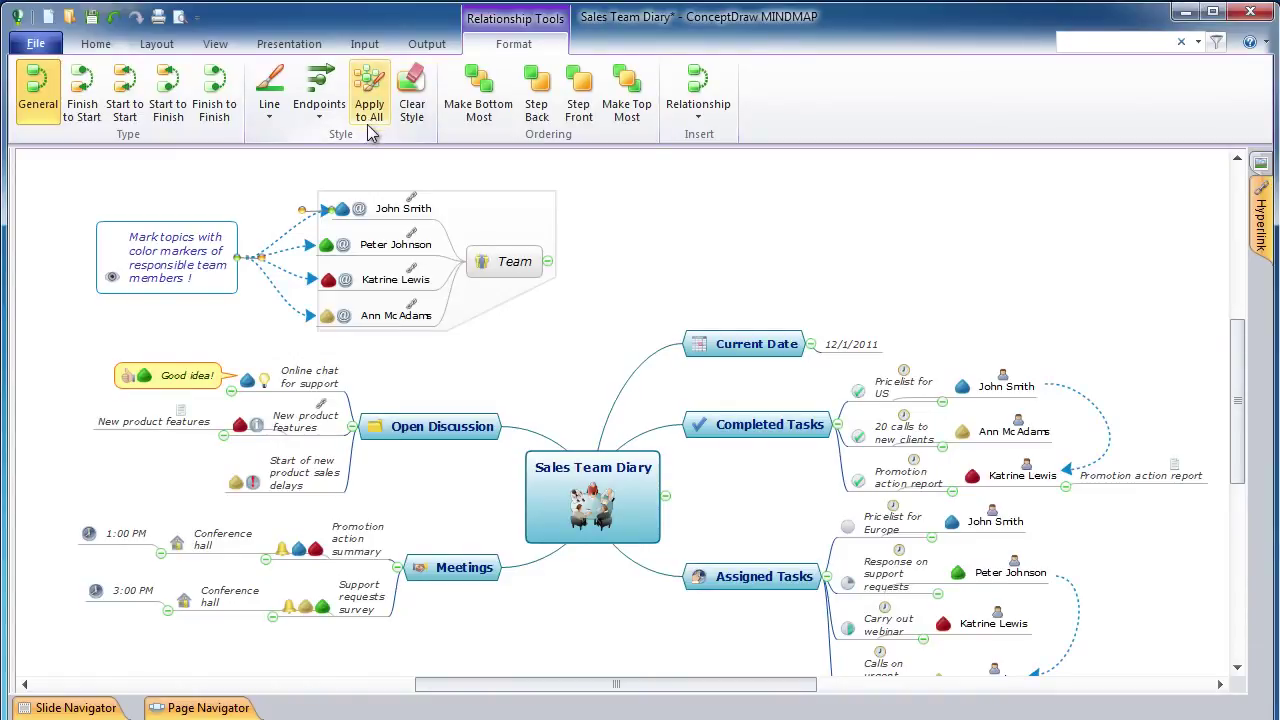
Give the "Good idea!" callout a white fill and a blue outline
click(185, 384)
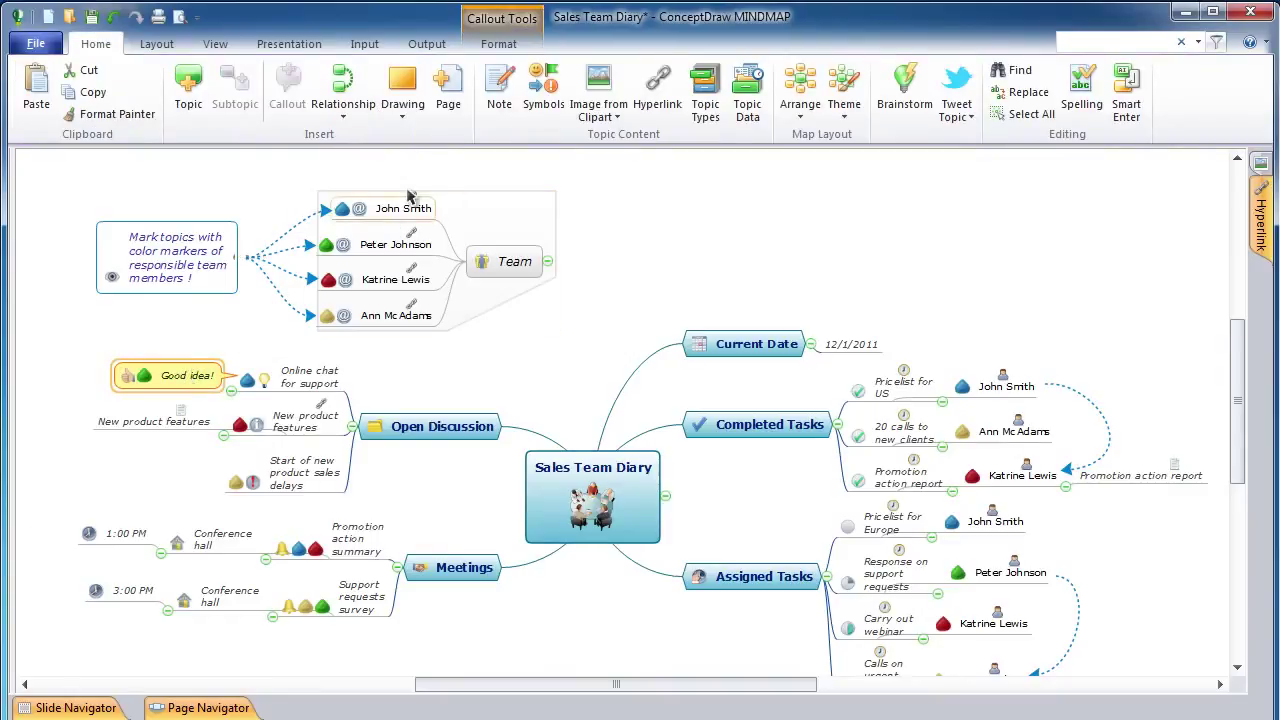
click(499, 45)
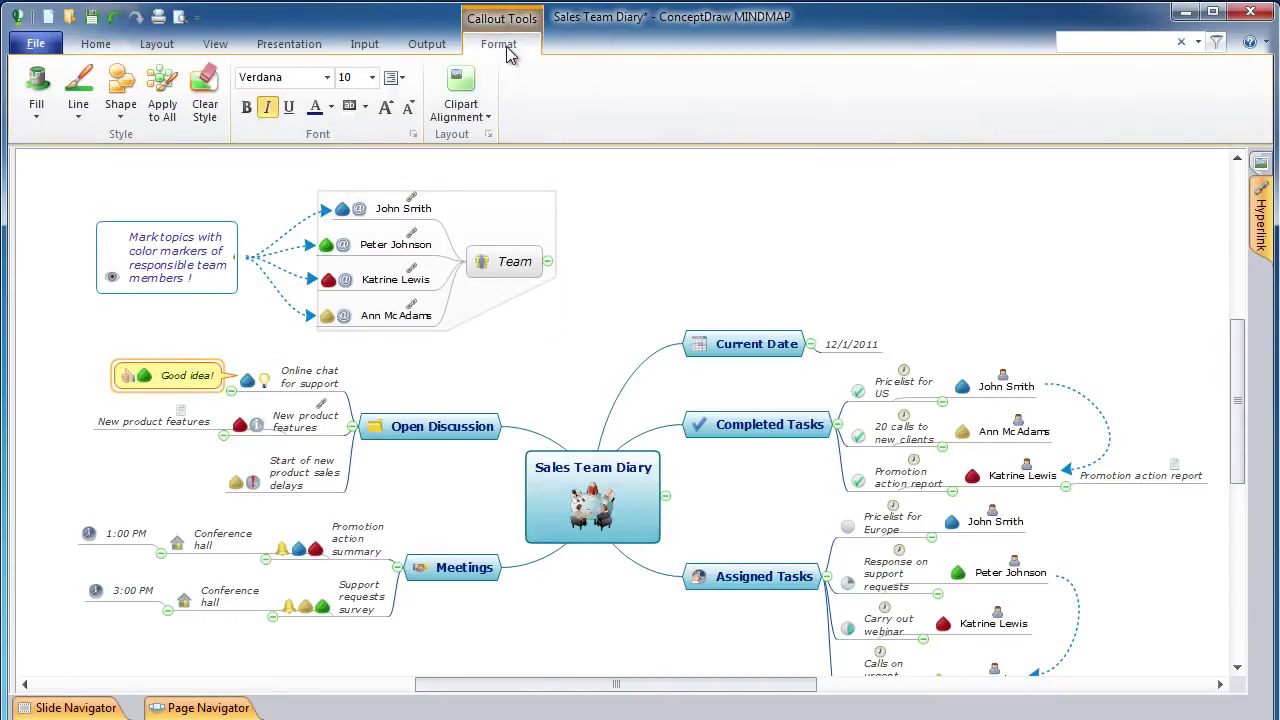
click(36, 110)
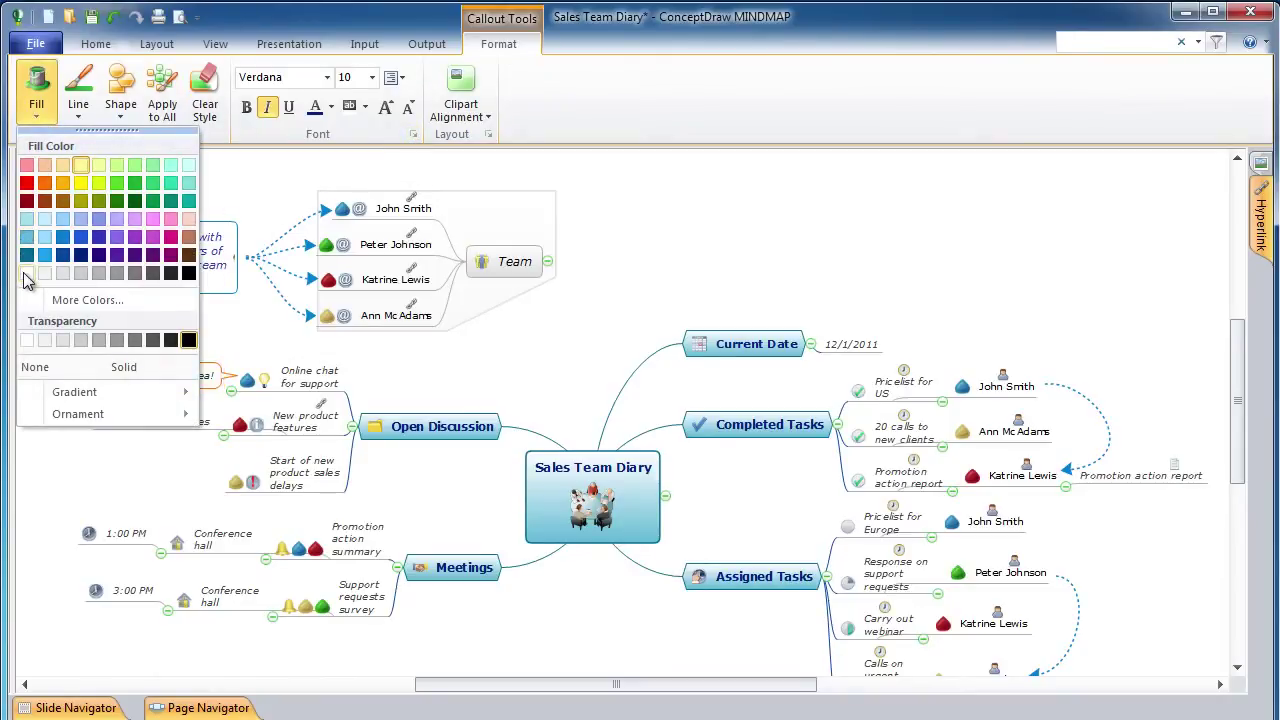
click(27, 275)
click(82, 120)
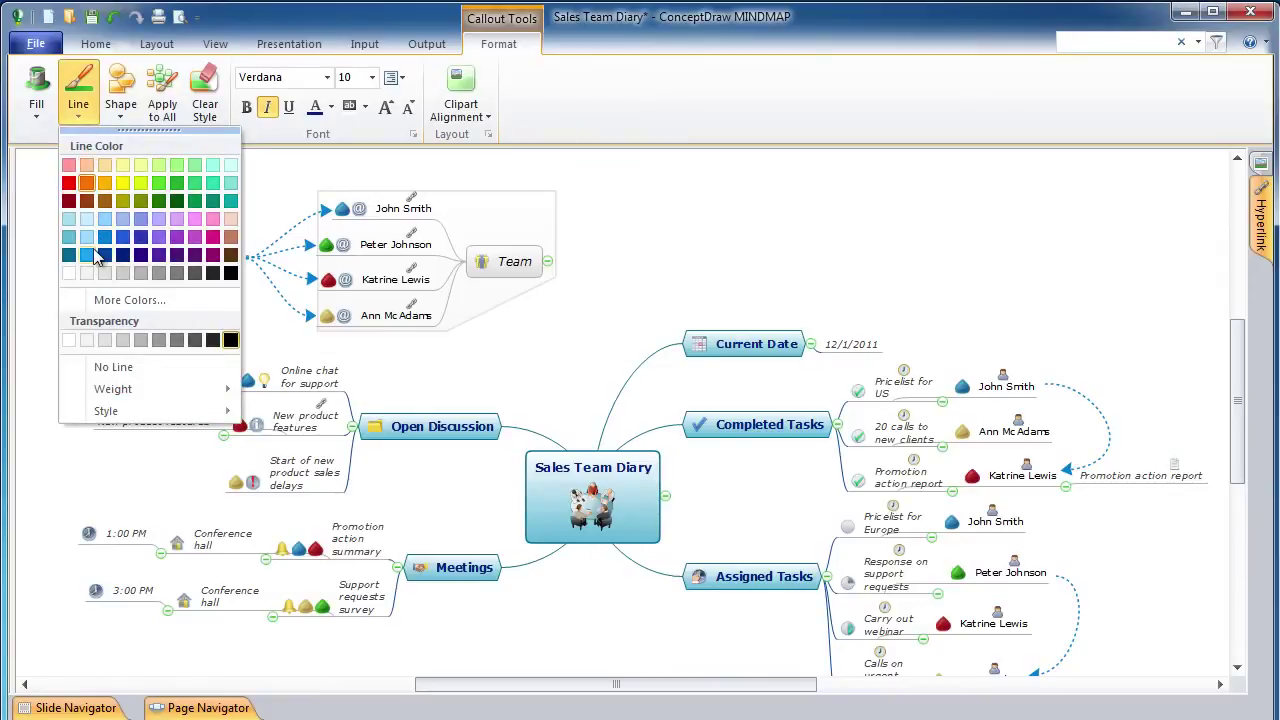
click(94, 254)
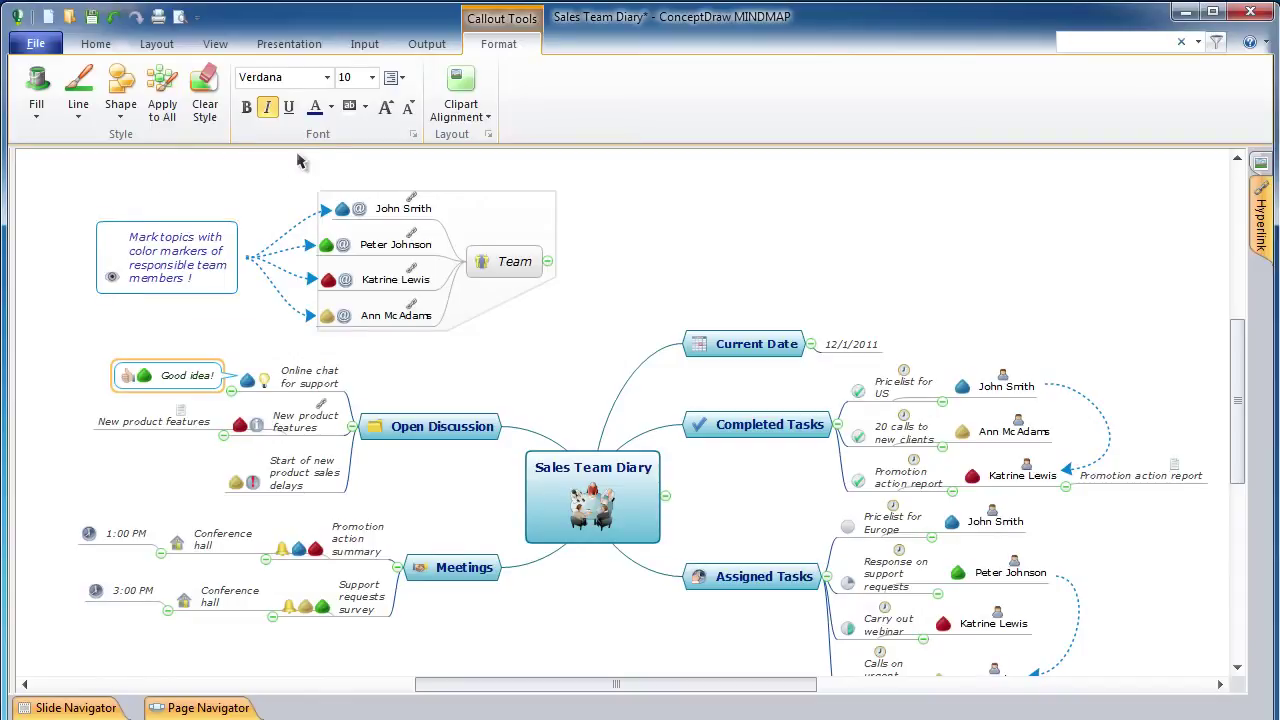
Make the "Good idea!" callout's text bold instead of italic, and accept its existing margins and spacing
click(413, 135)
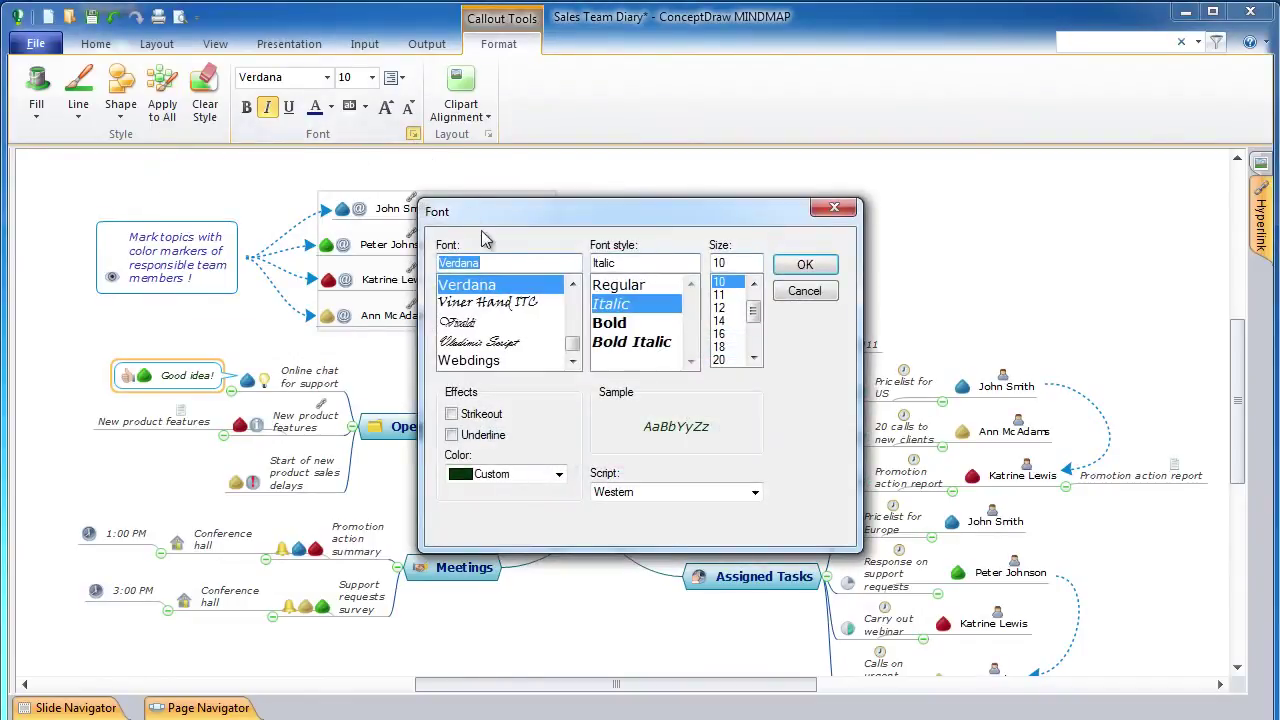
click(609, 323)
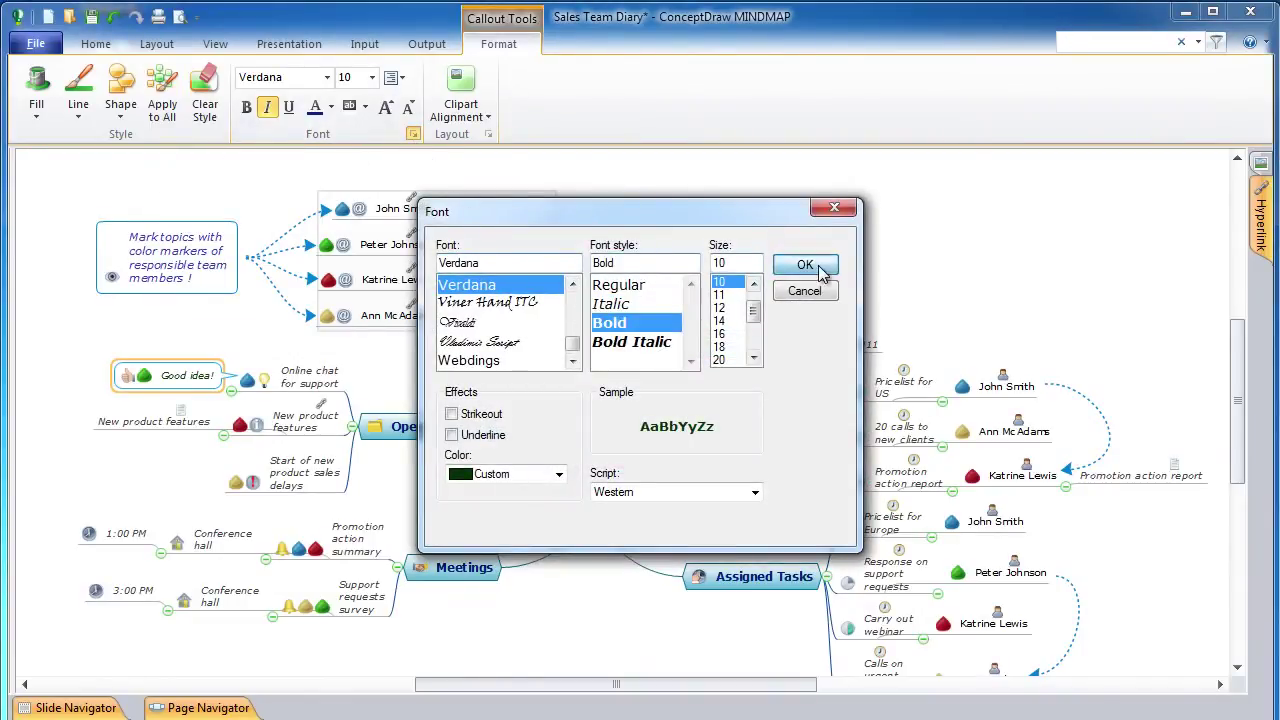
click(805, 265)
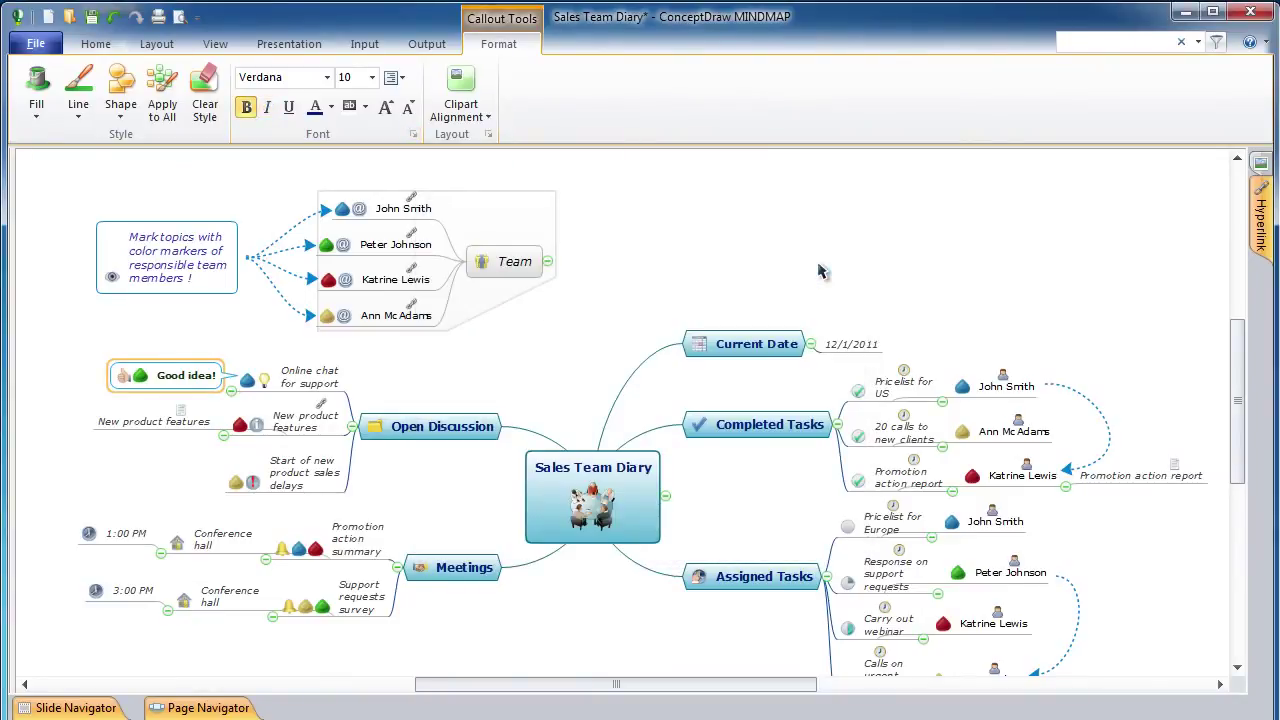
click(489, 134)
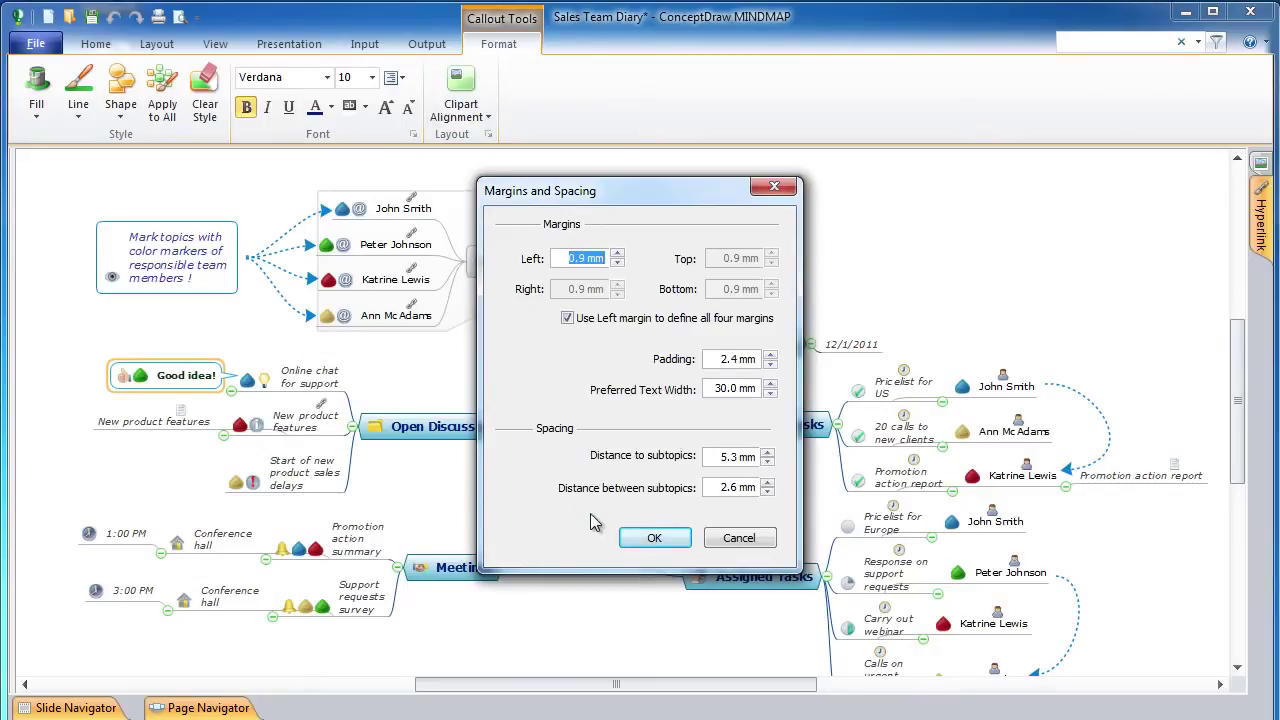
click(651, 538)
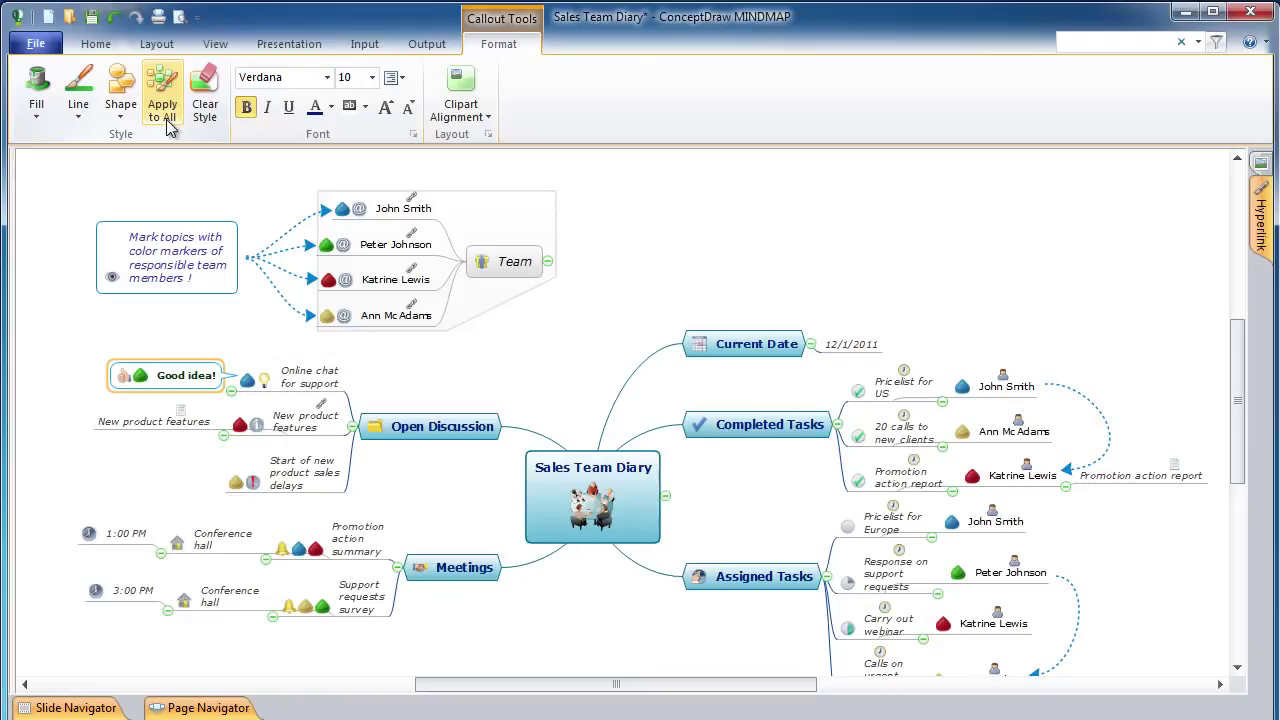
Browse the map themes, set the map background to light blue, and turn on automatic topic numbering
click(156, 45)
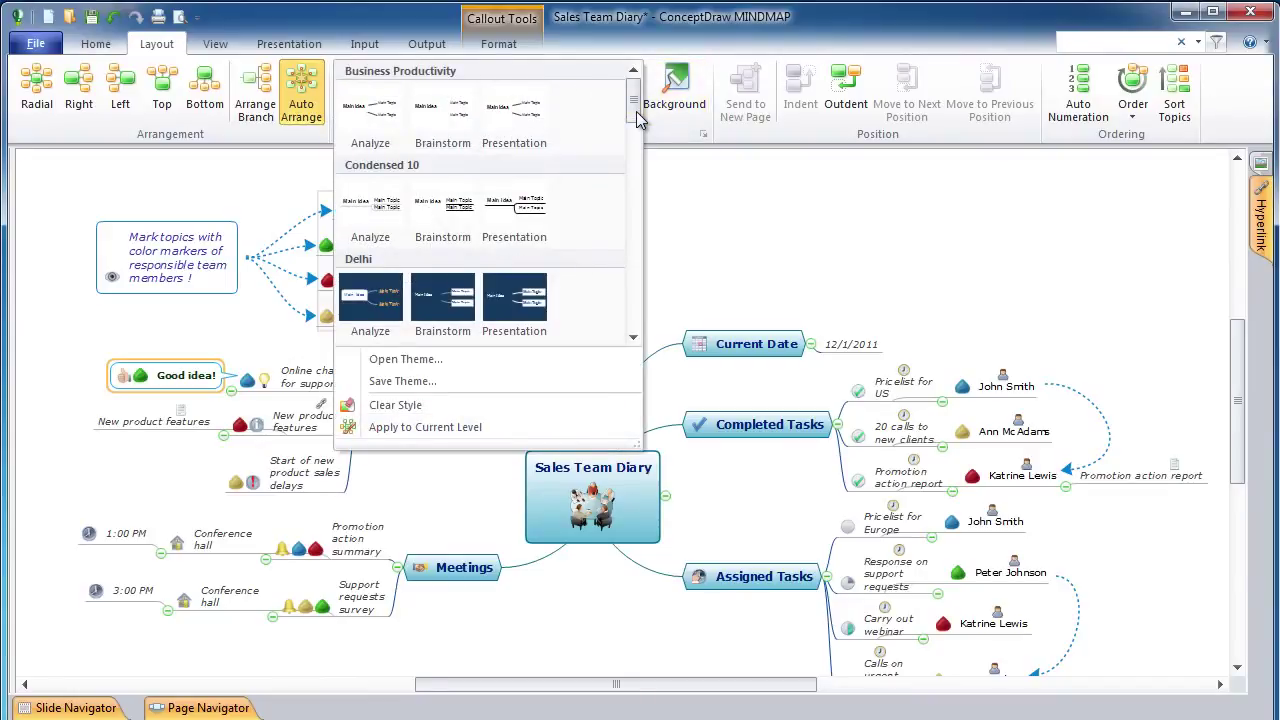
drag(636, 120, 634, 207)
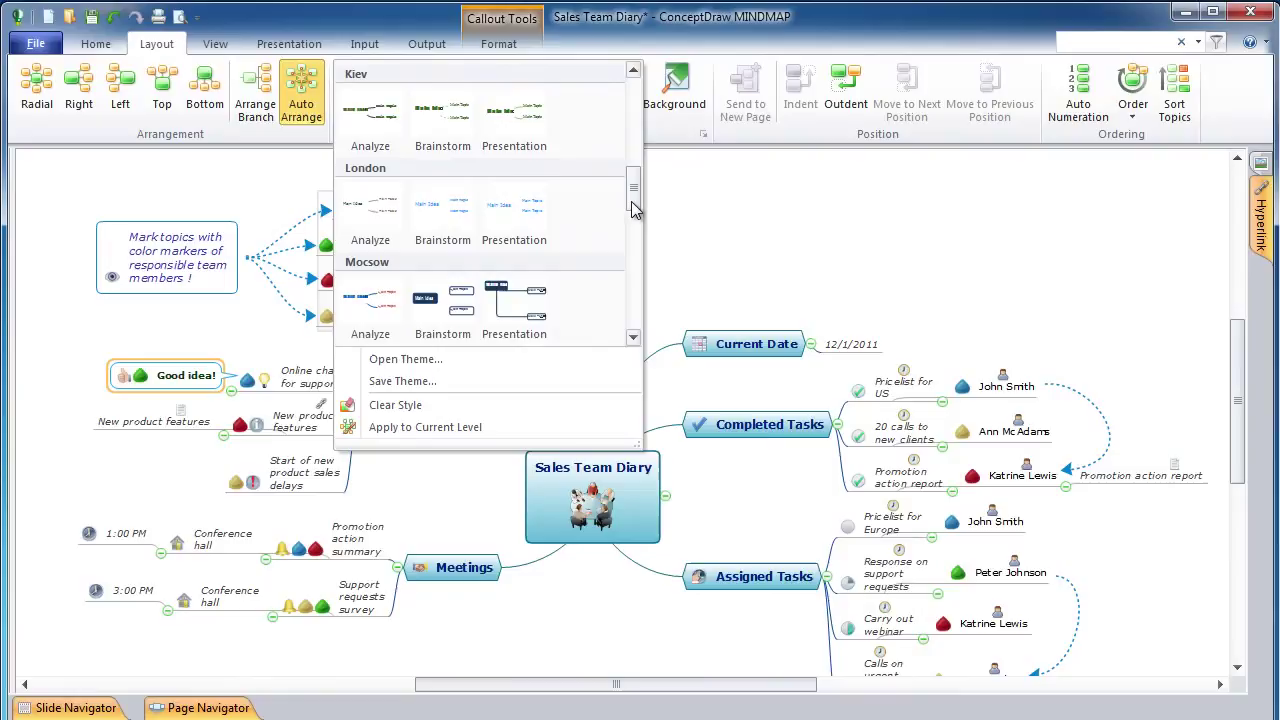
click(670, 224)
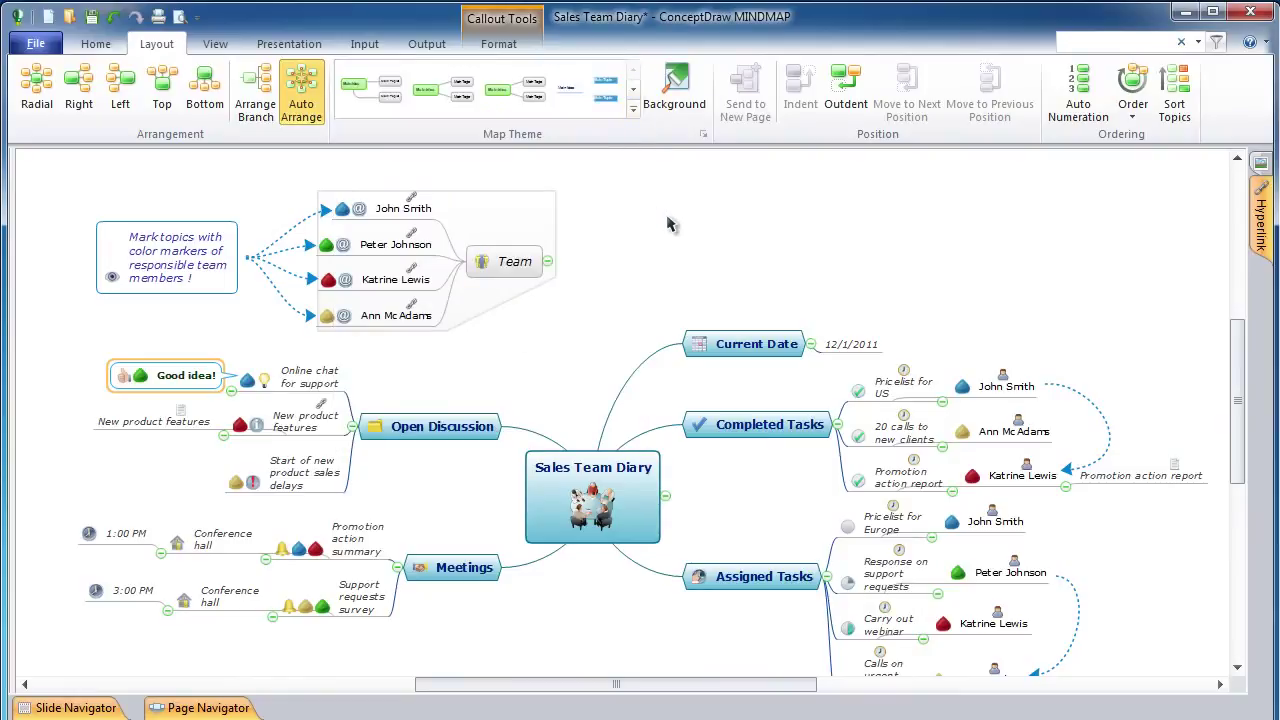
click(697, 117)
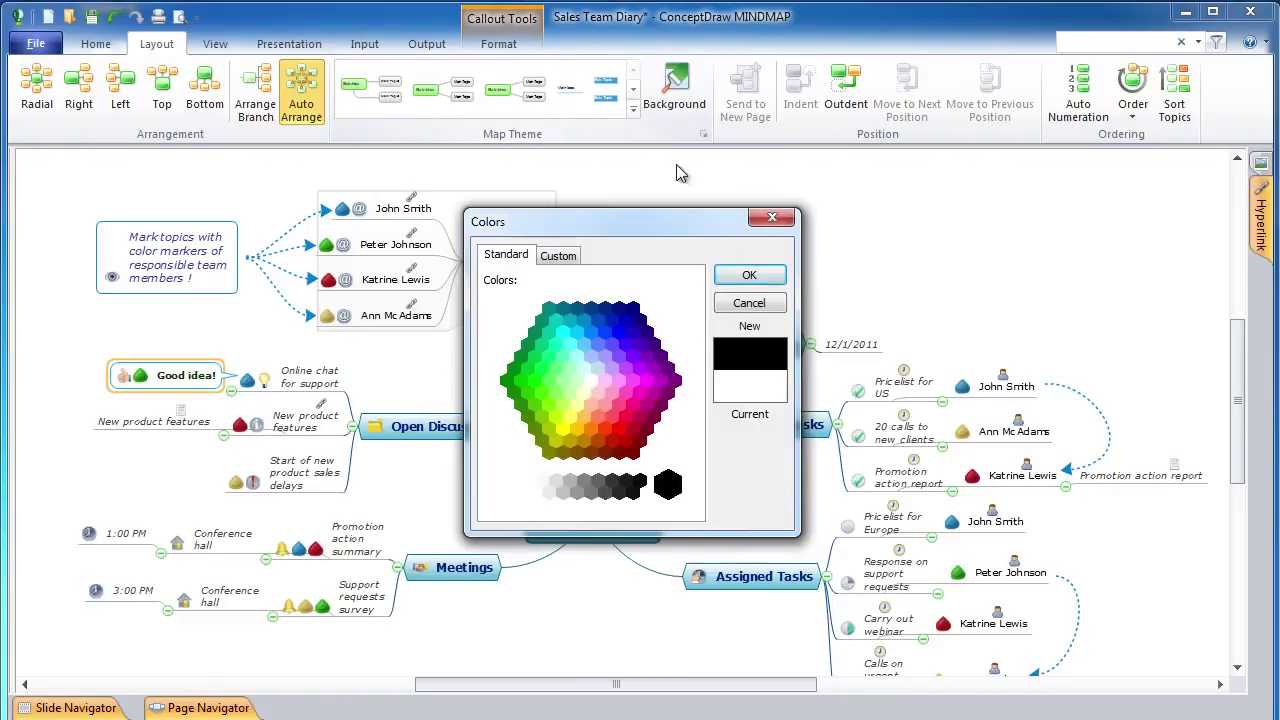
click(598, 367)
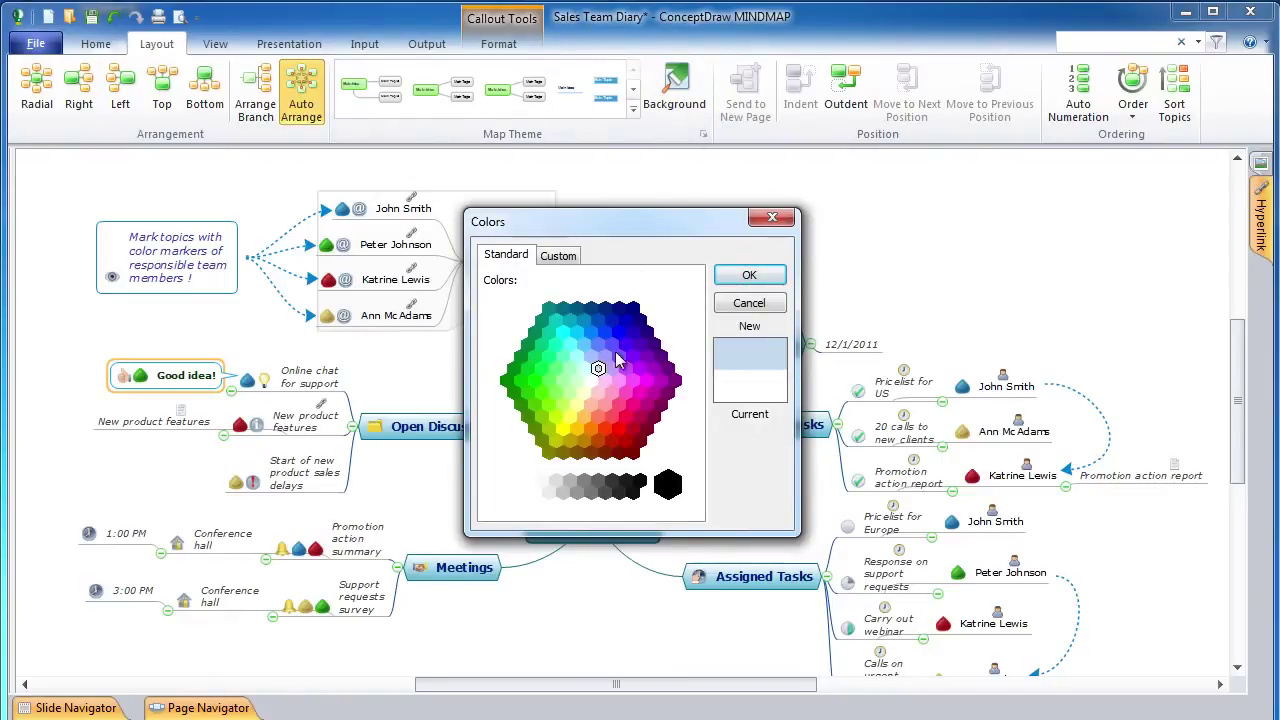
click(740, 279)
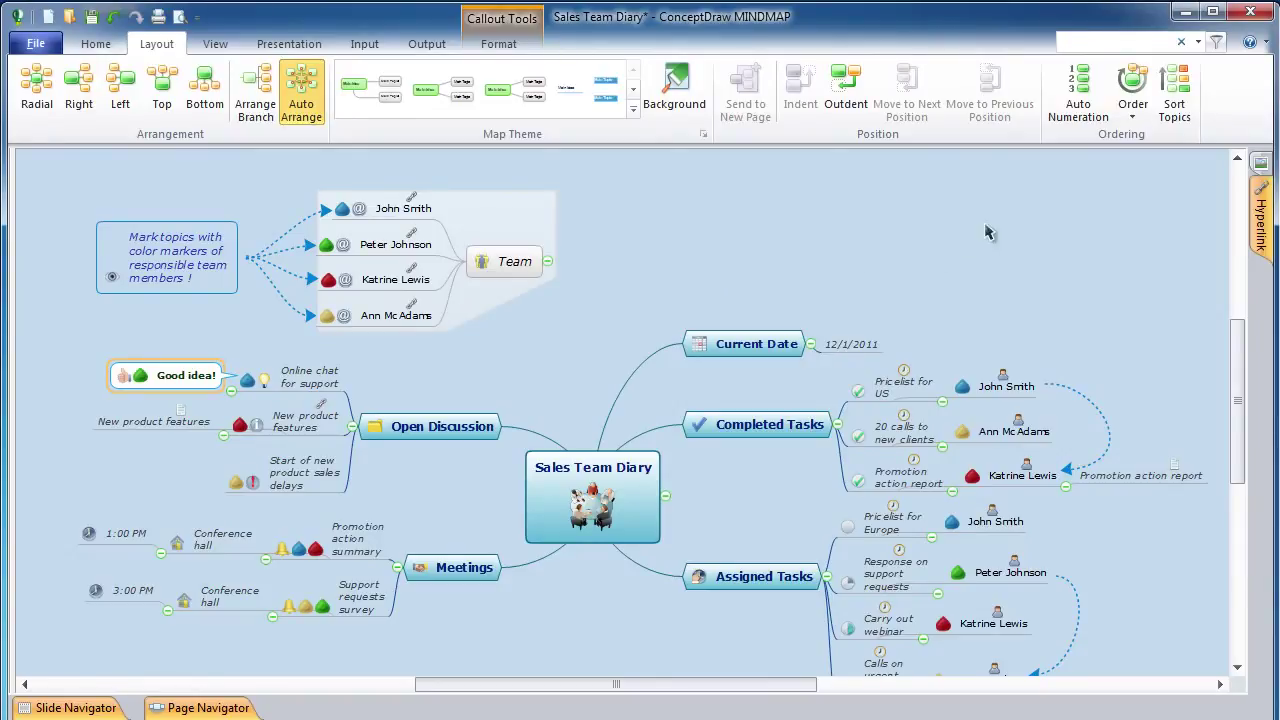
click(1070, 120)
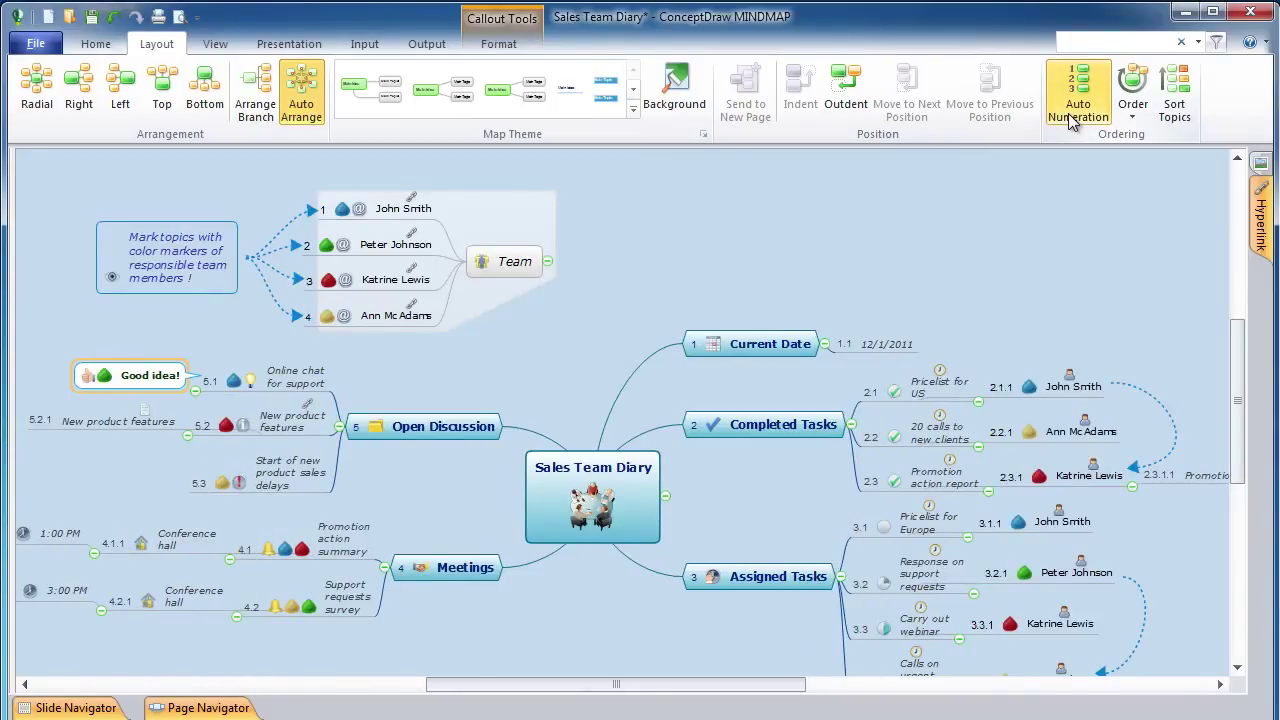
Try the Anticlockwise From Top order and a forward alphanumeric sort of the main topics only, and undo both
click(1136, 118)
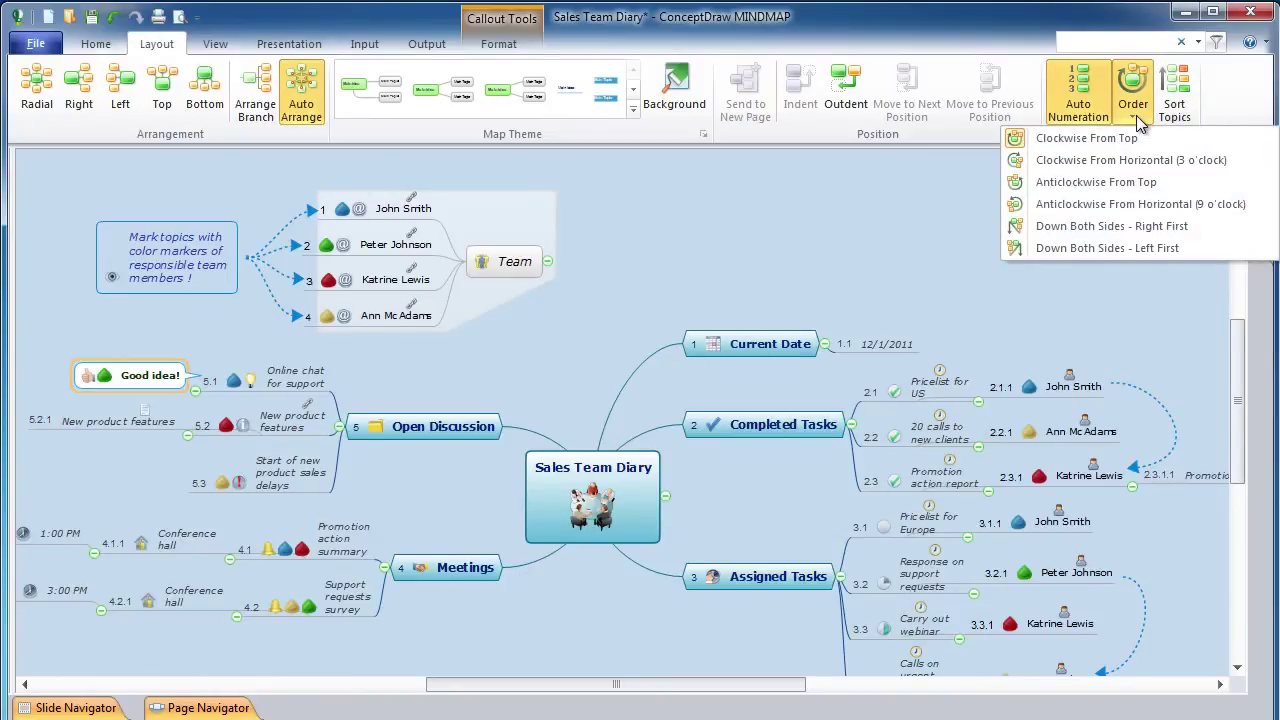
click(1136, 183)
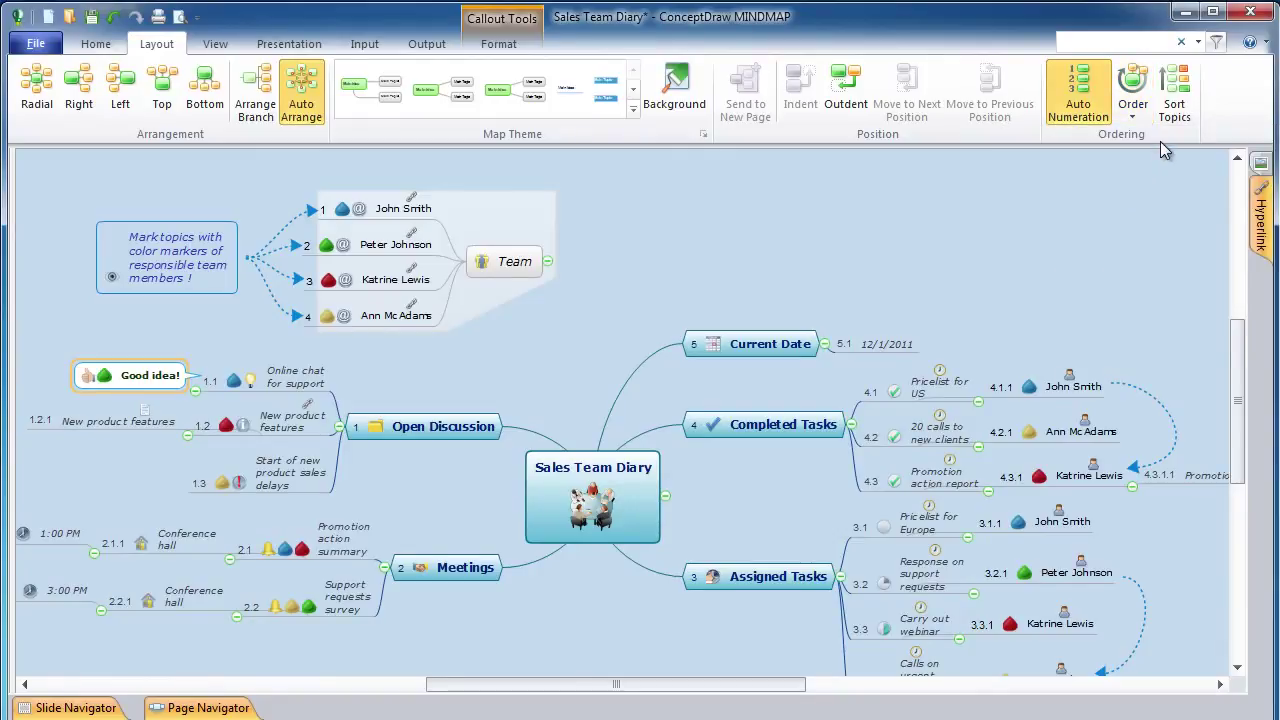
click(1175, 112)
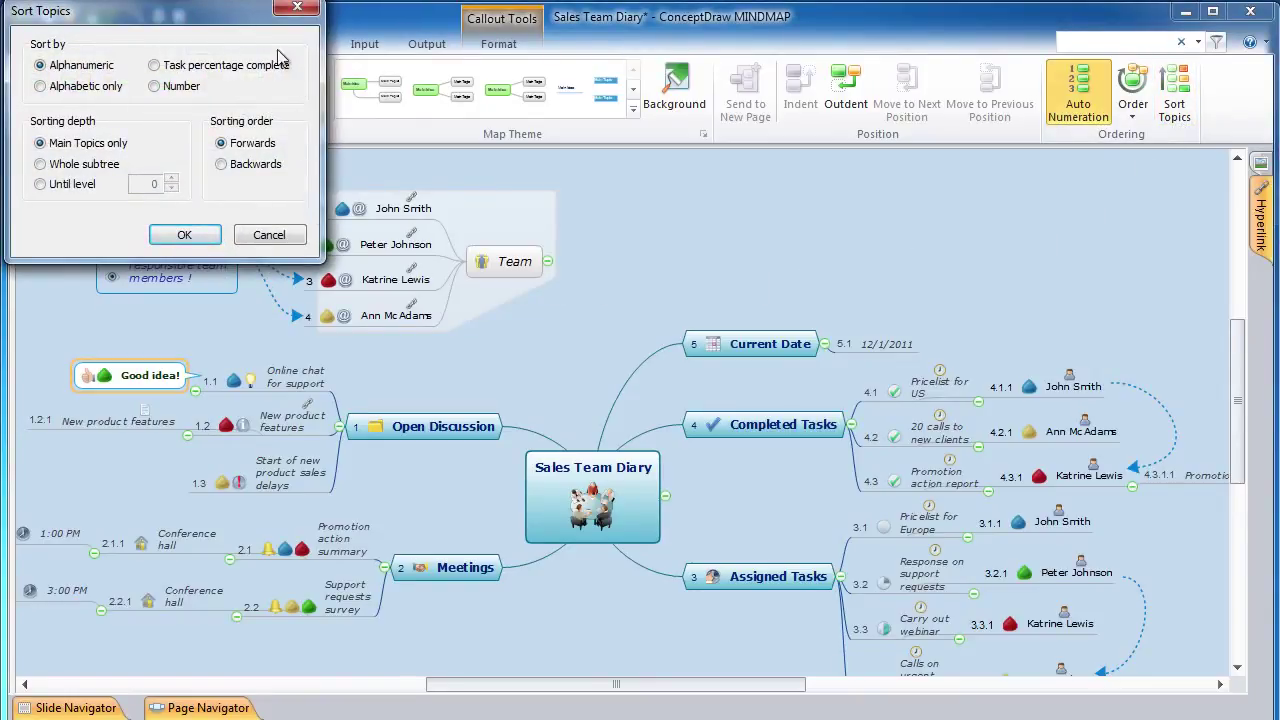
click(184, 234)
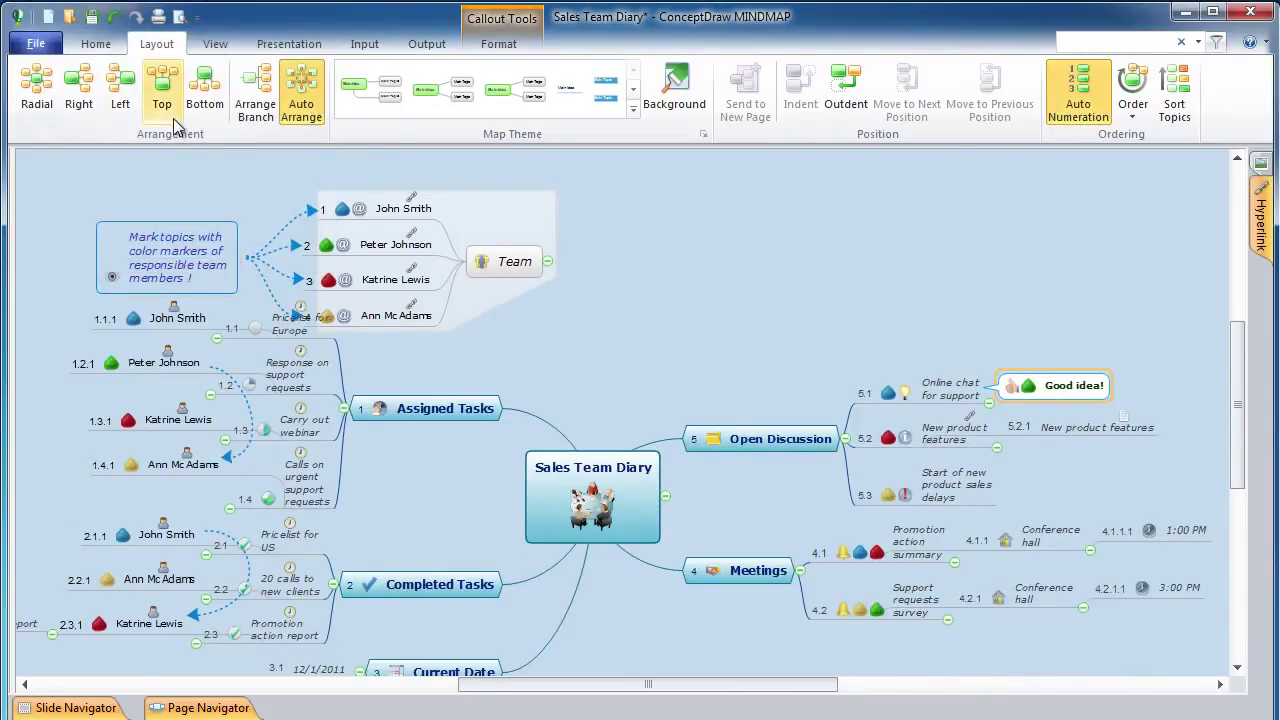
click(115, 20)
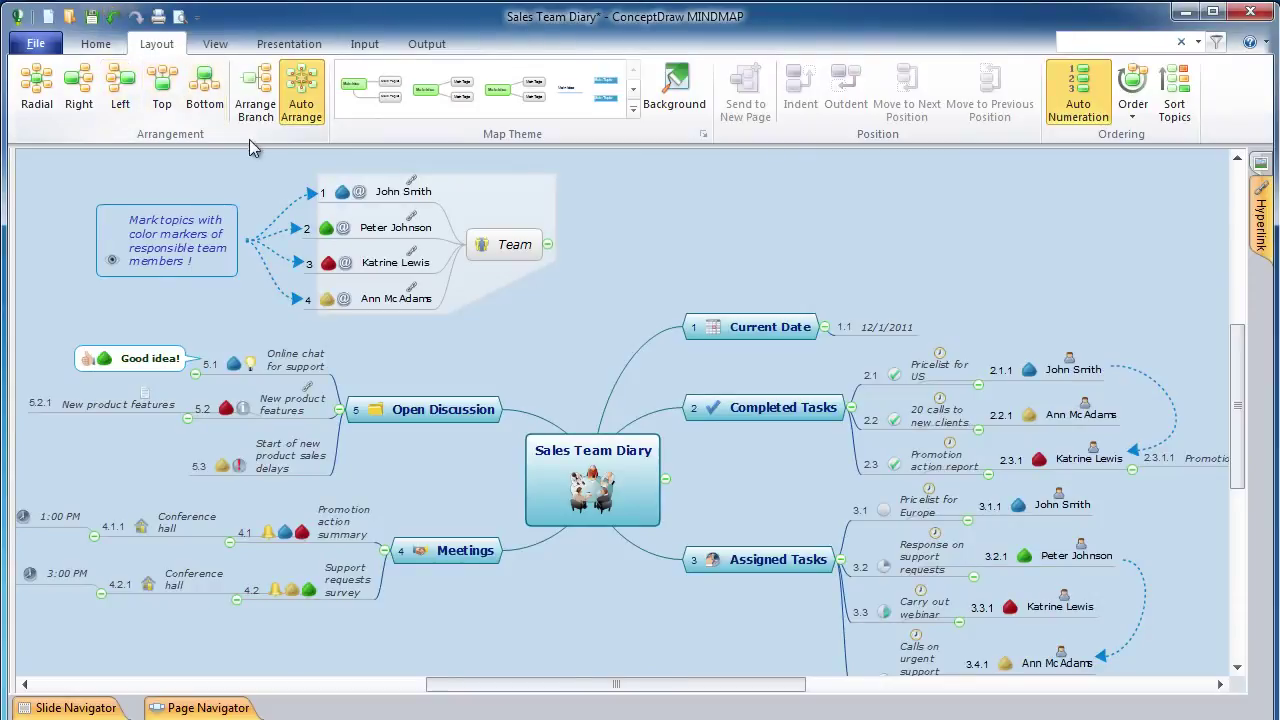
Set the map theme's focus highlight to a light blue fill, 50% transparency and a cyan stroke, and select the Team topic's boundary
click(705, 134)
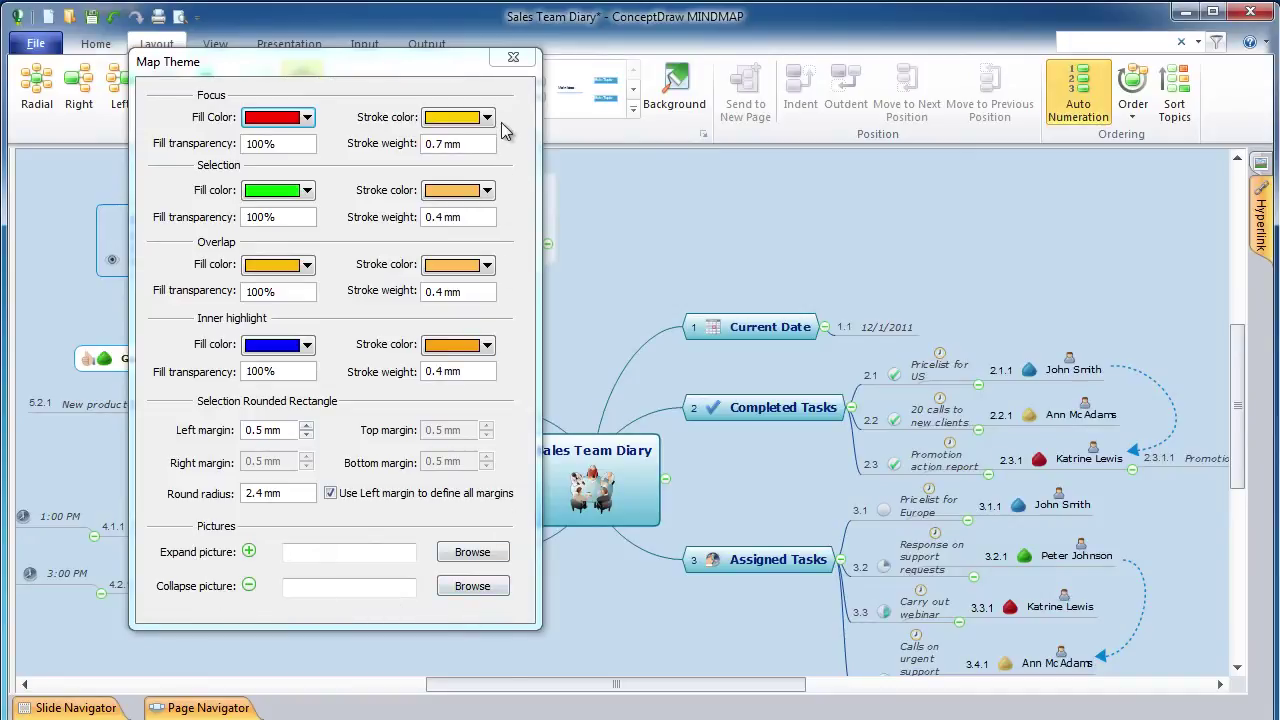
click(306, 118)
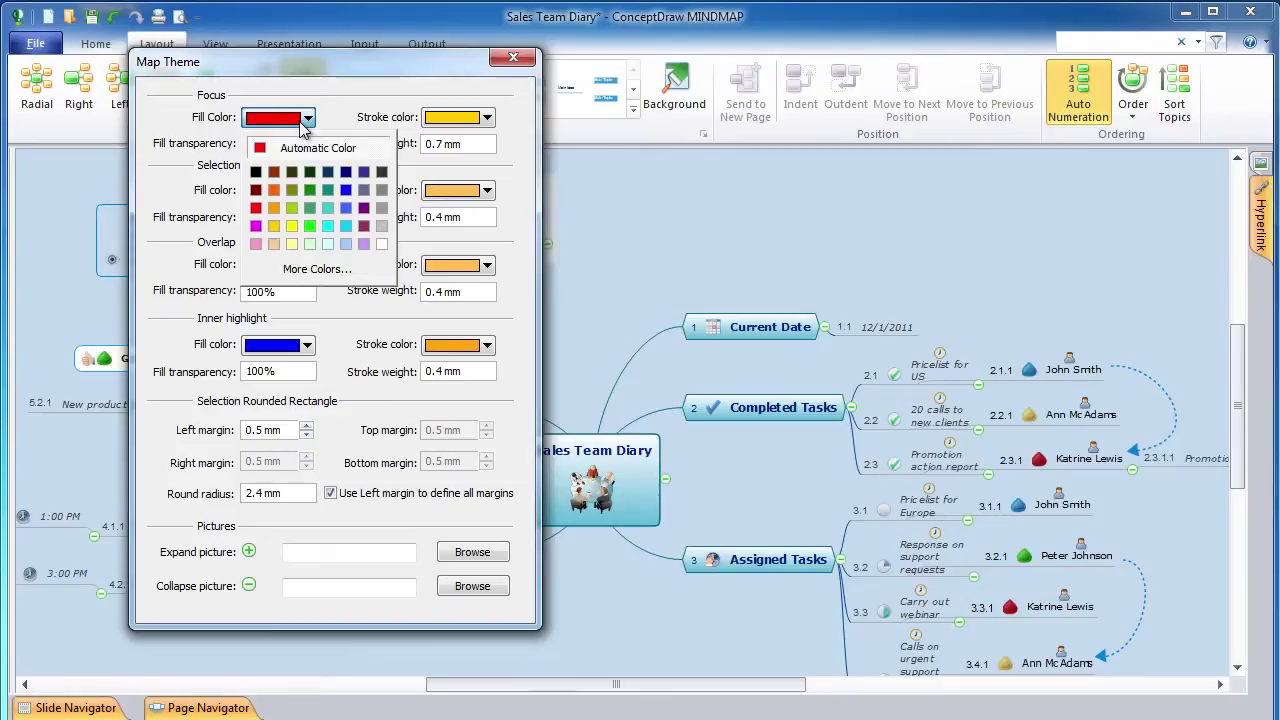
click(346, 243)
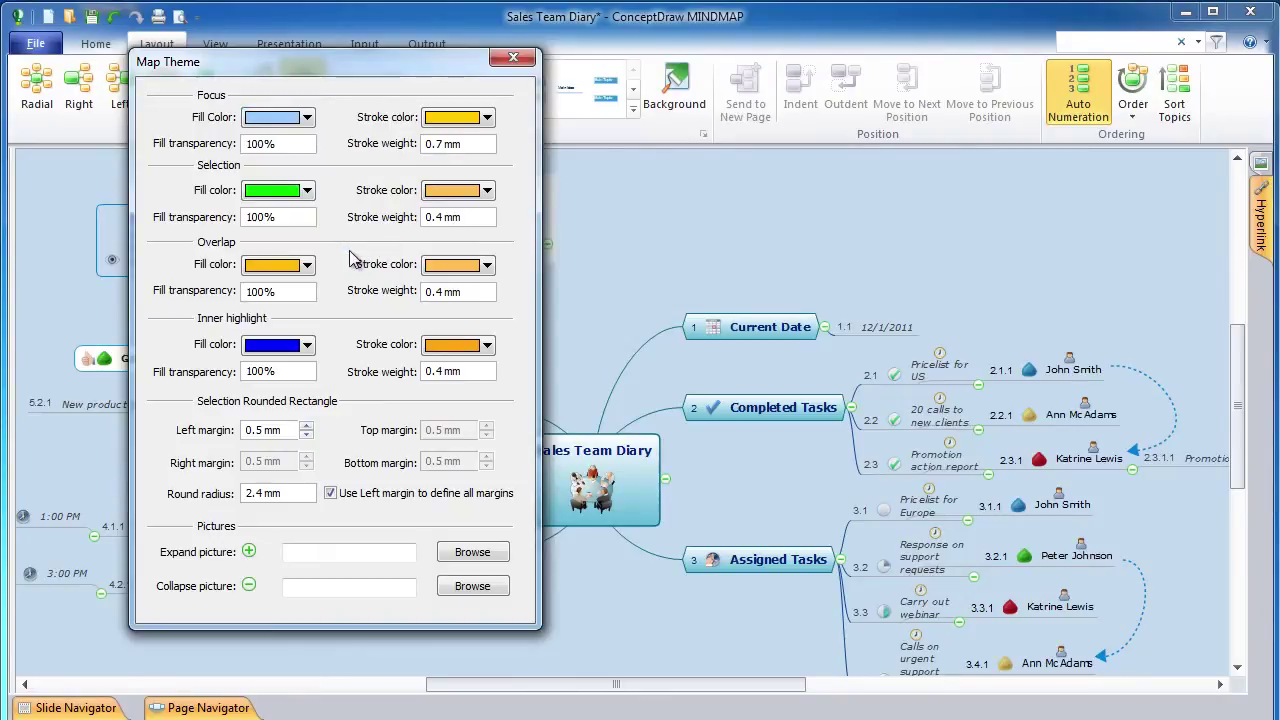
drag(257, 144, 241, 160)
text(5)
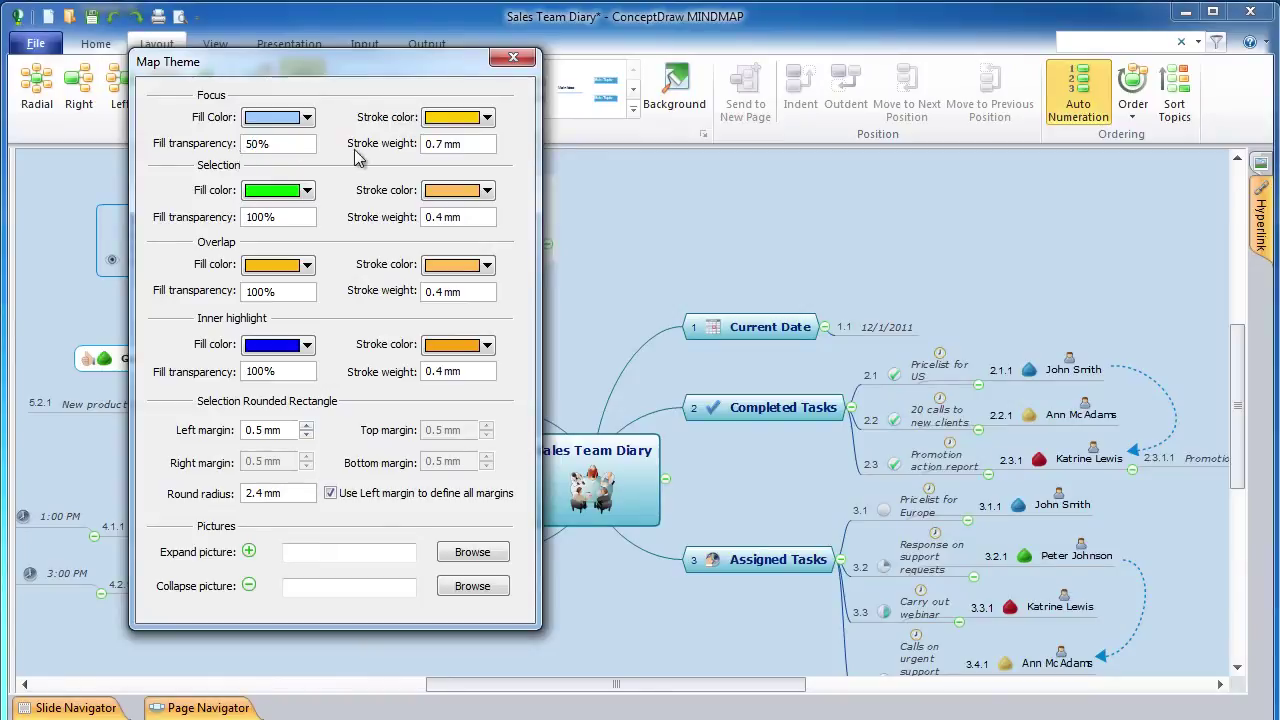
click(487, 118)
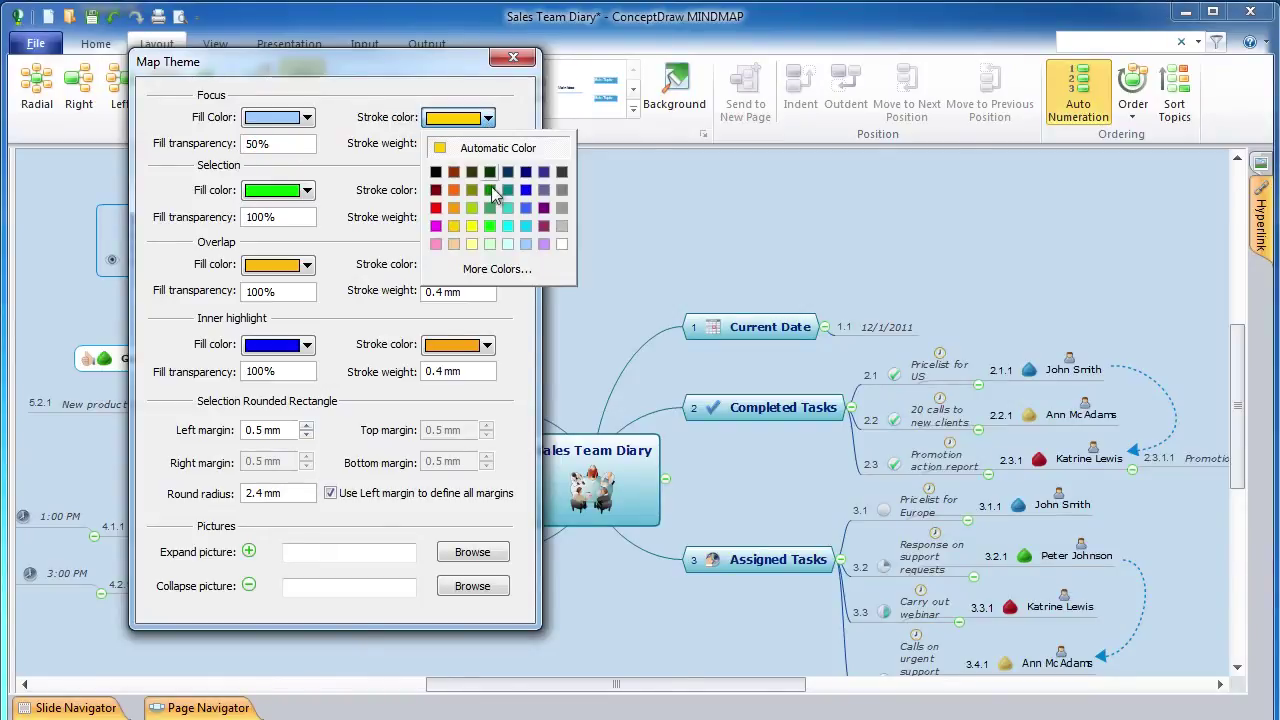
click(508, 226)
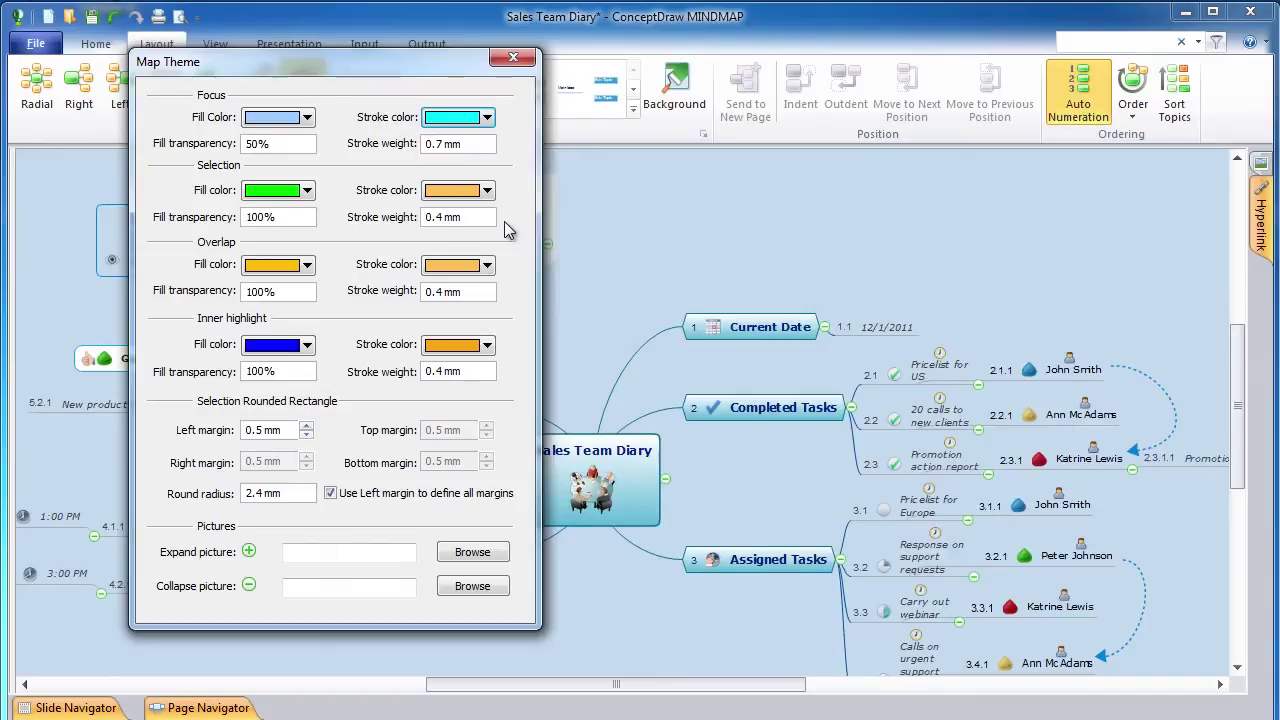
click(513, 57)
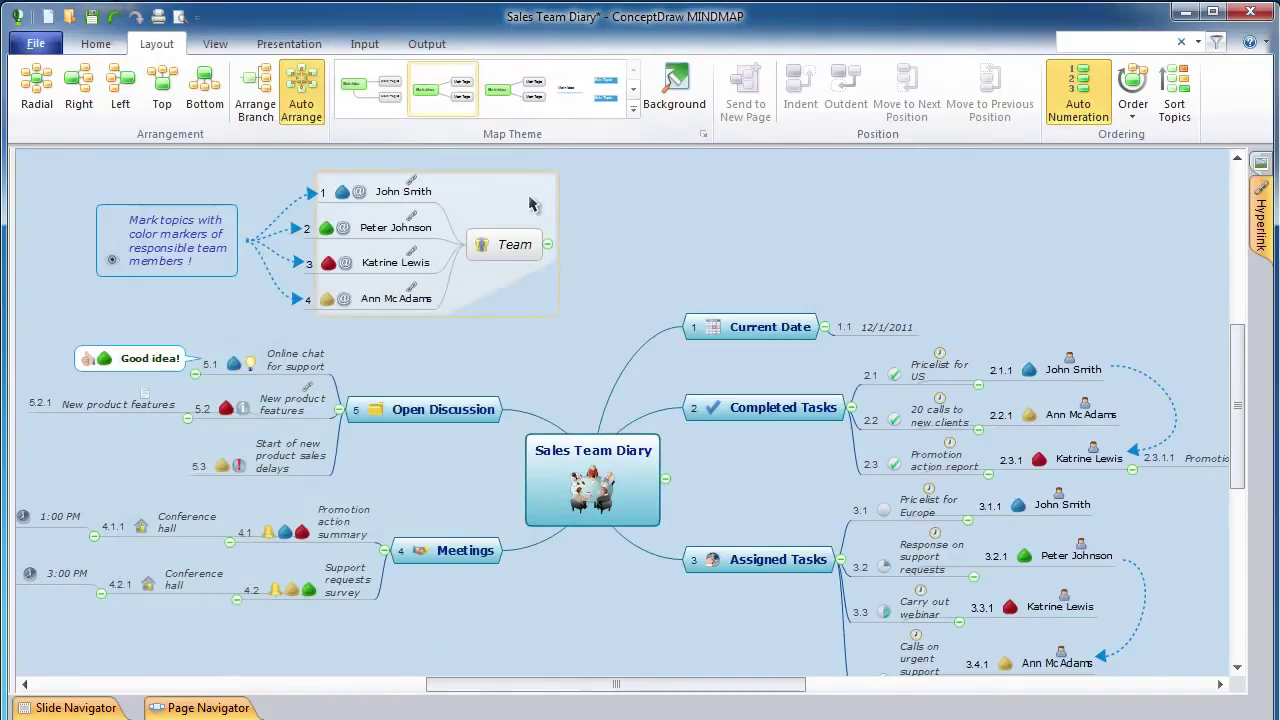
click(531, 218)
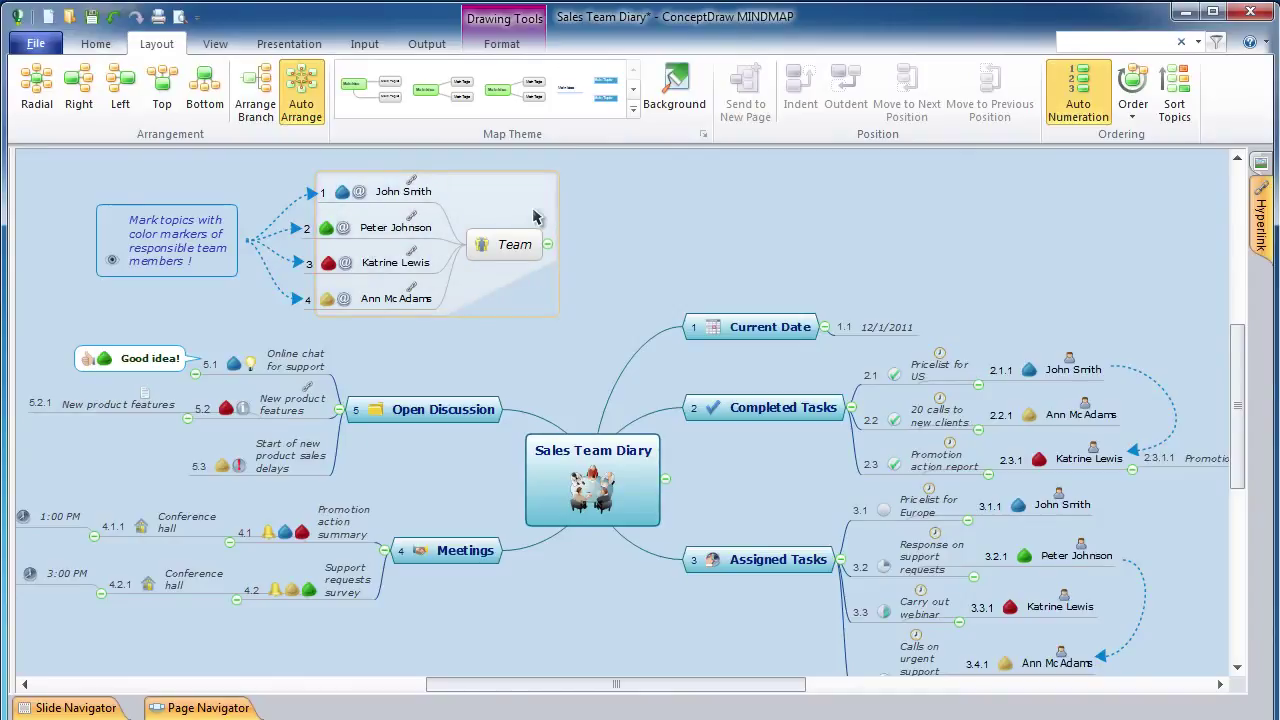
Save the map theme as Team Diary in the My Themes folder, and apply the Mocsow Analyze theme to the map
click(632, 110)
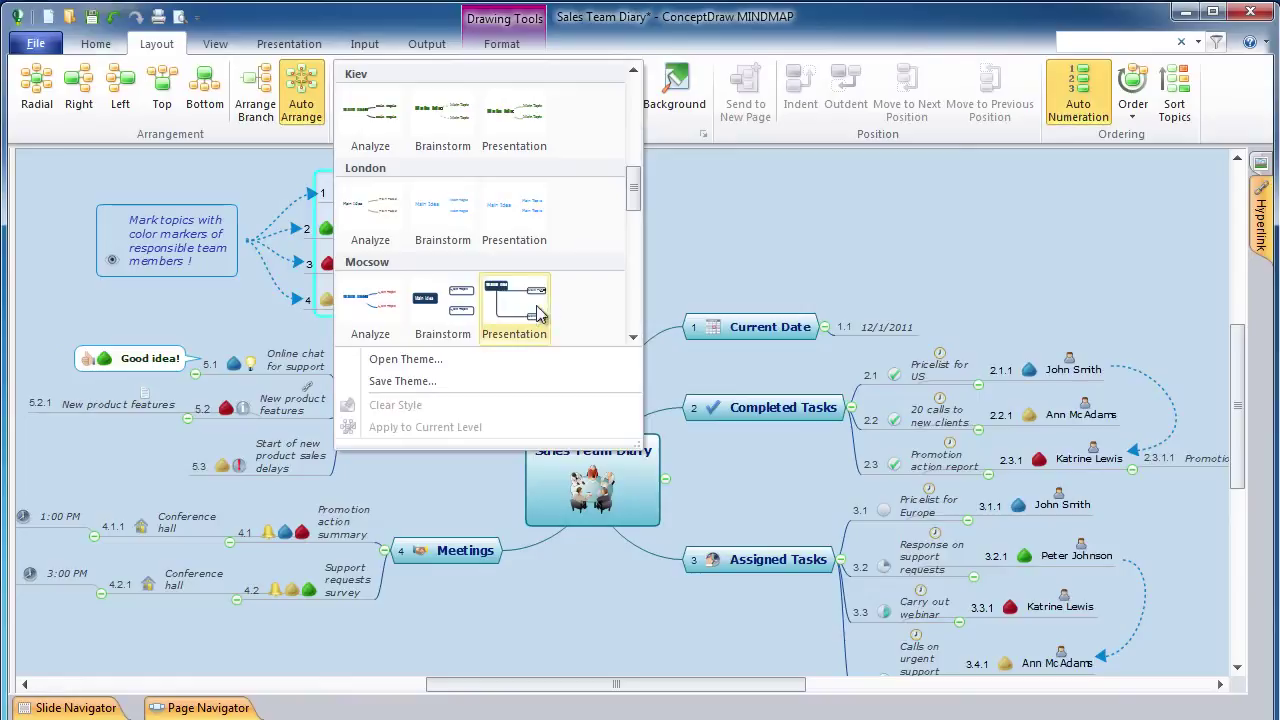
click(405, 382)
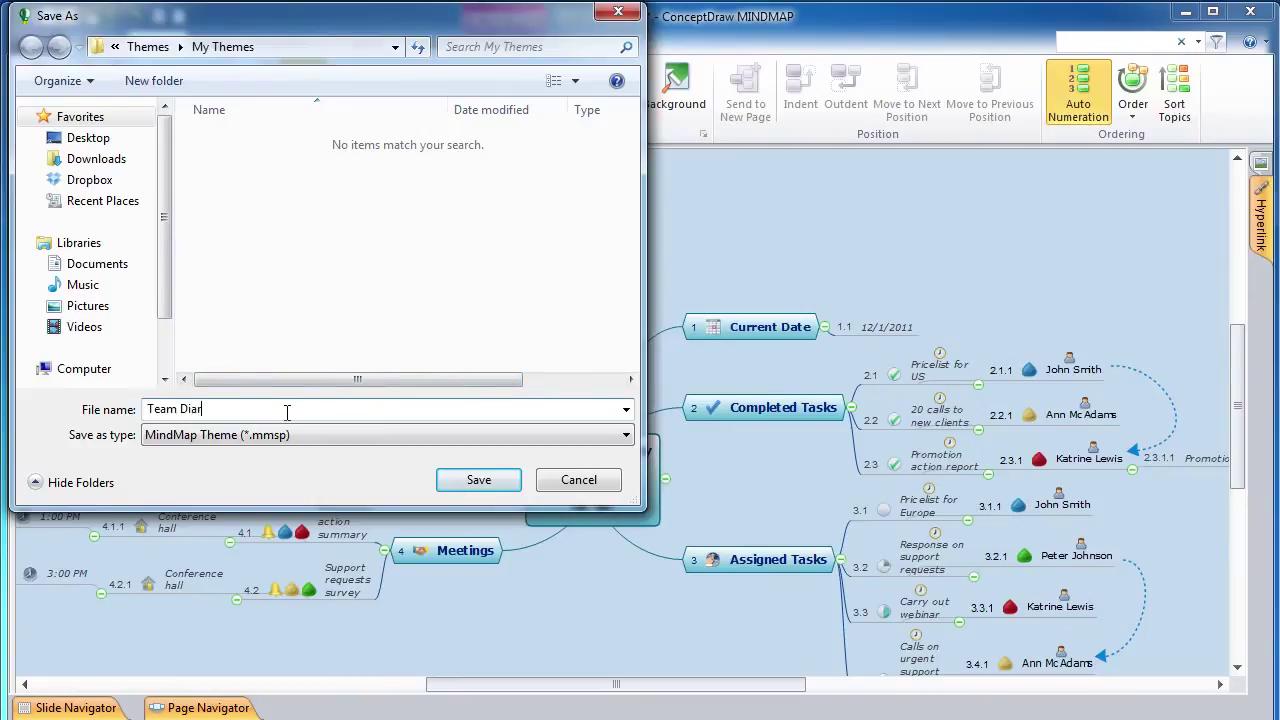
click(470, 481)
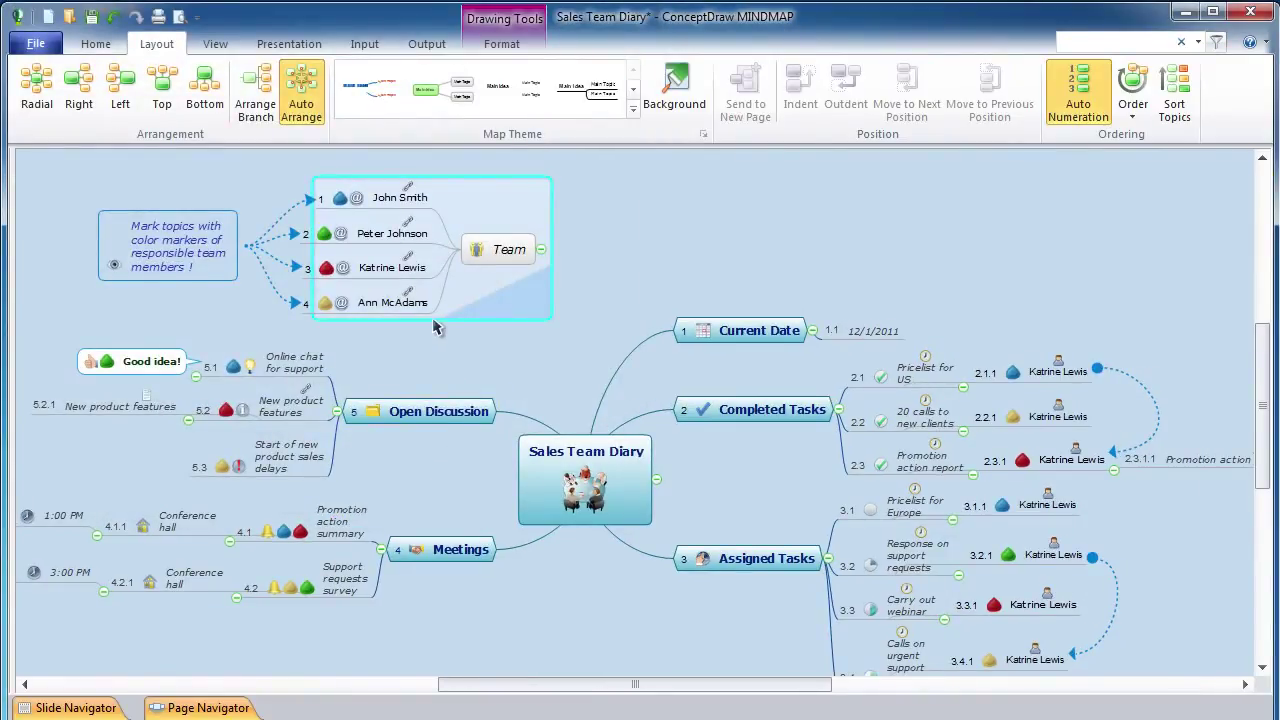
click(370, 105)
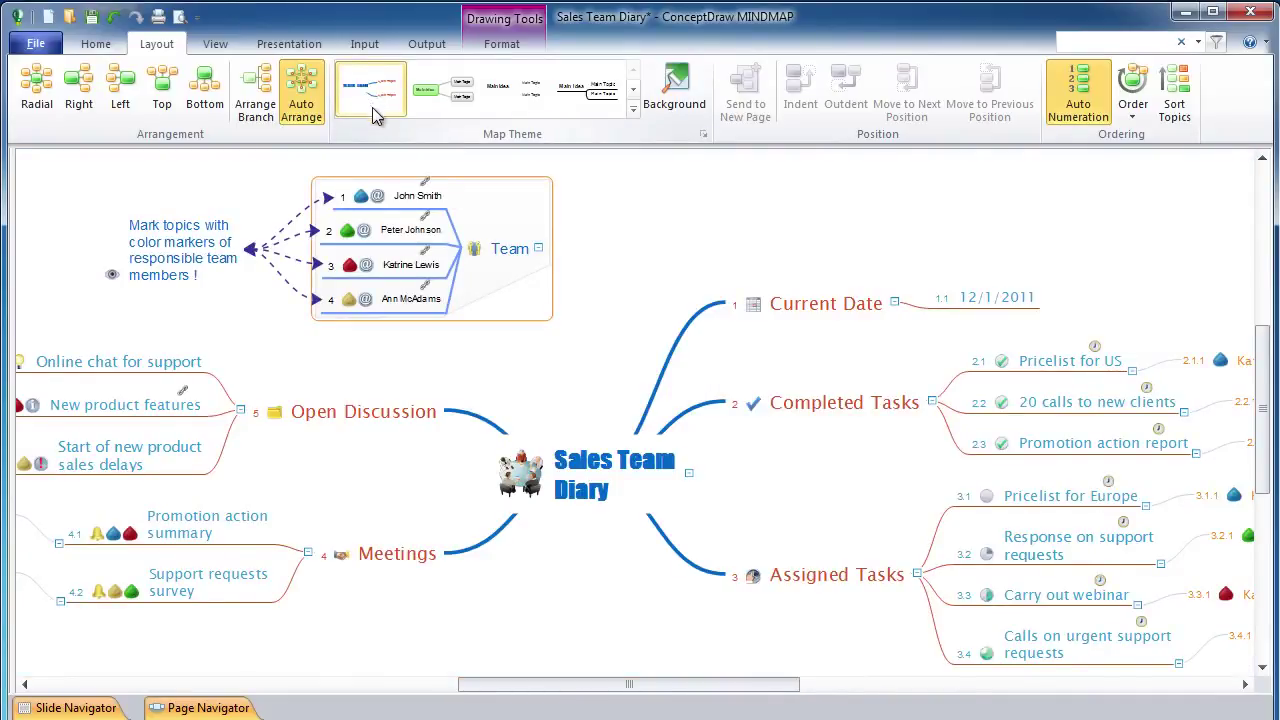
Load the saved Team Diary.mmsp theme from the My Themes folder onto the map
click(634, 109)
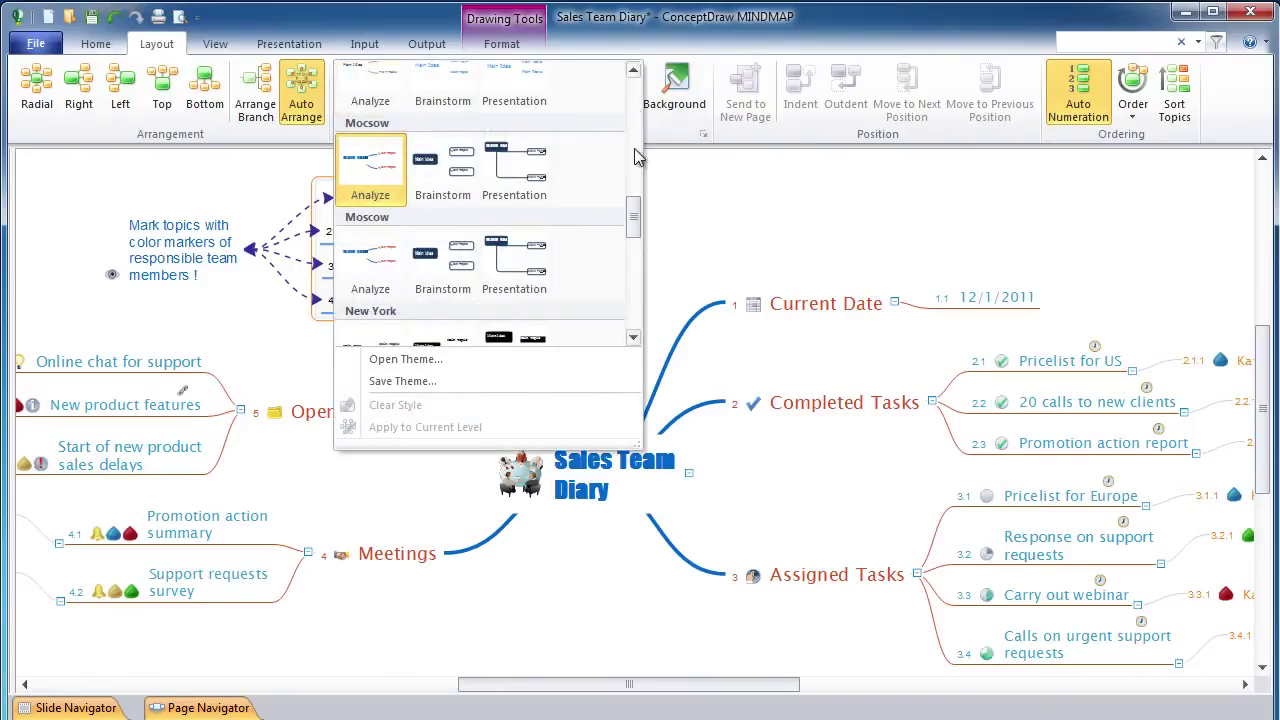
click(383, 358)
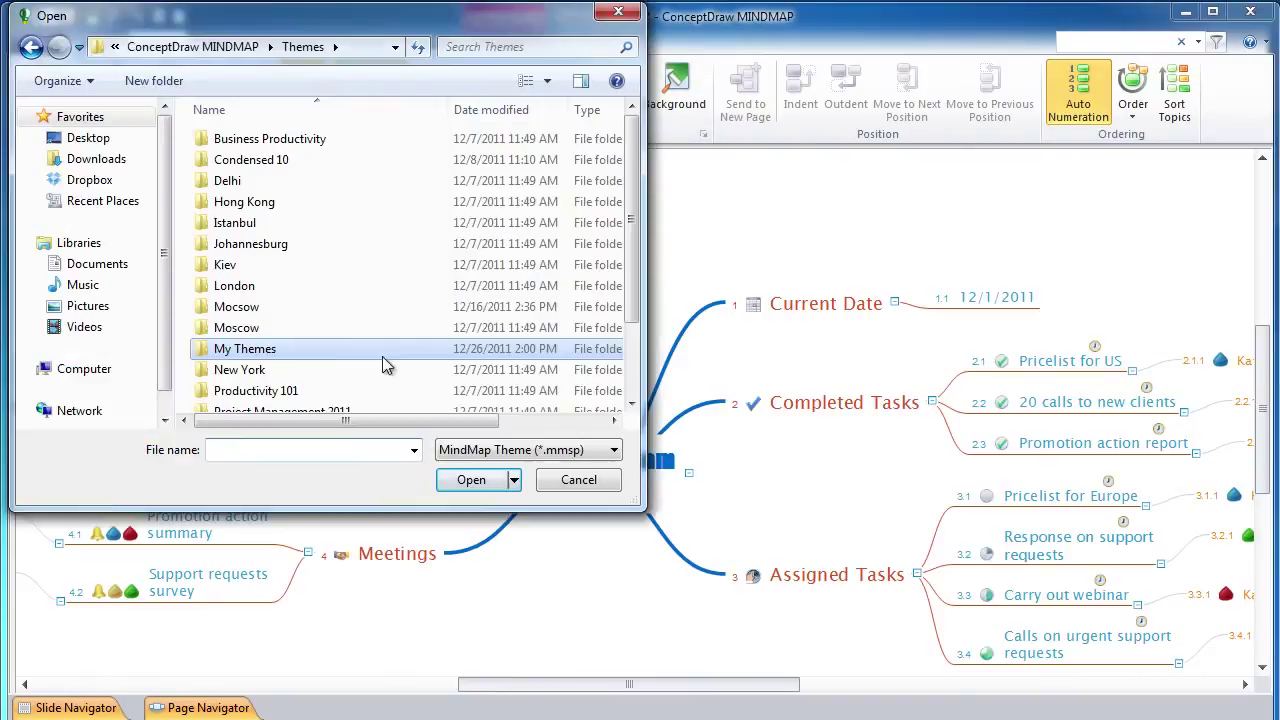
double_click(311, 352)
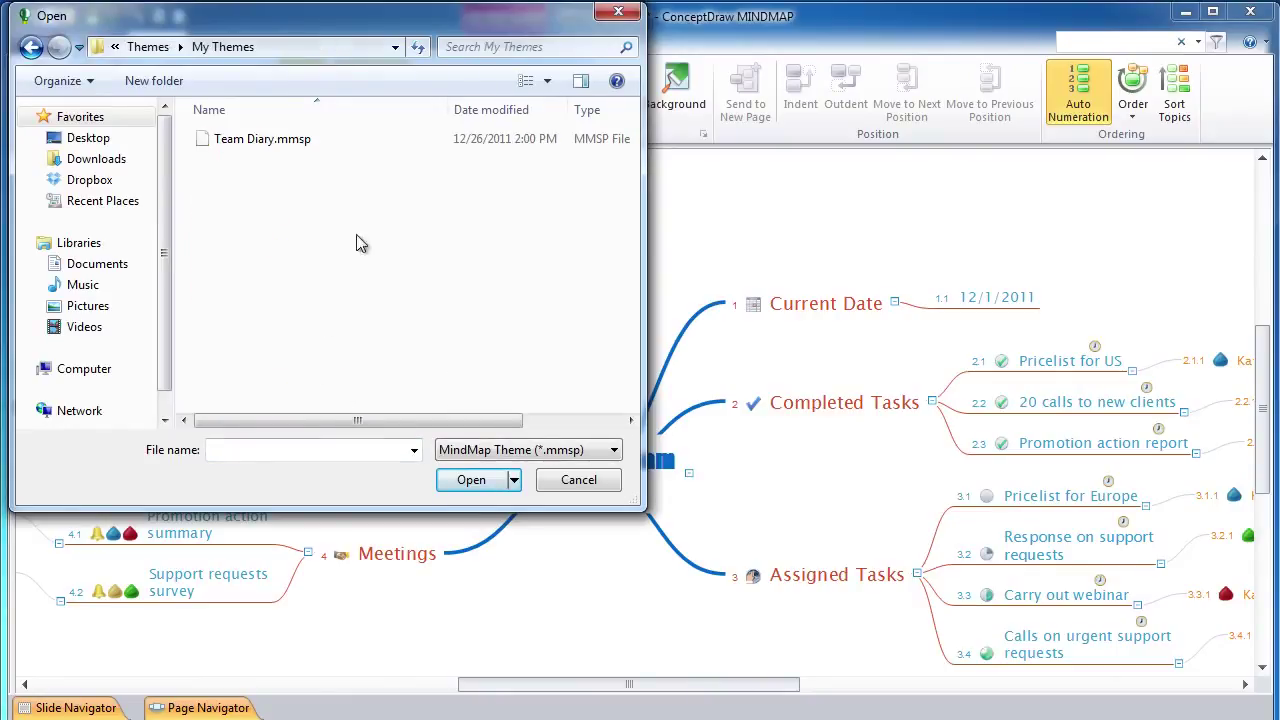
click(294, 142)
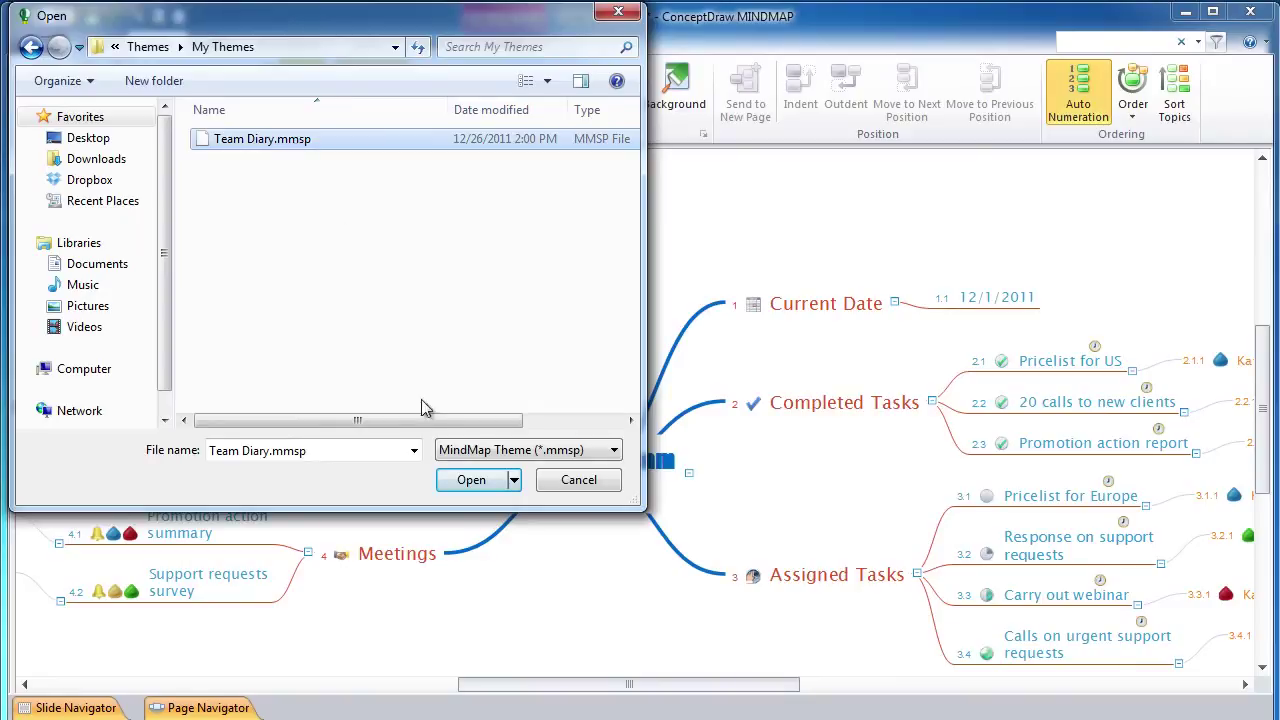
click(472, 480)
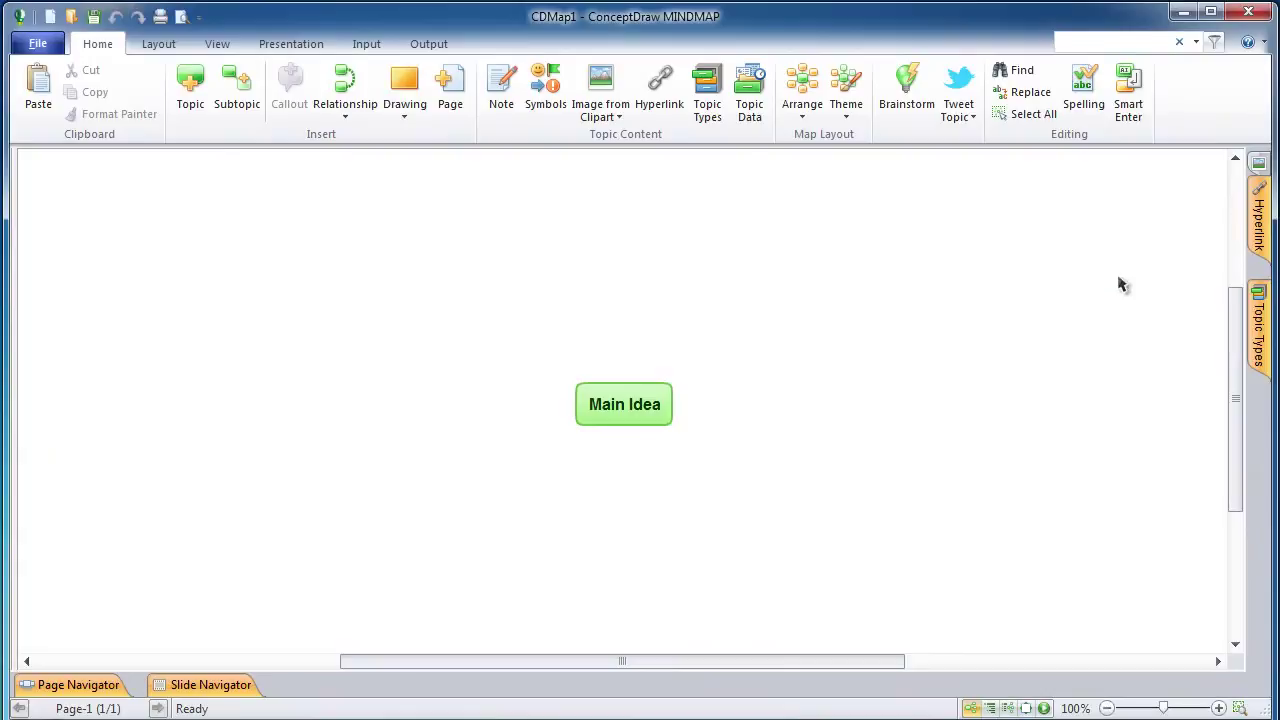
Open the keyboard shortcuts reference from the help options and look through its shortcut tables
click(1268, 52)
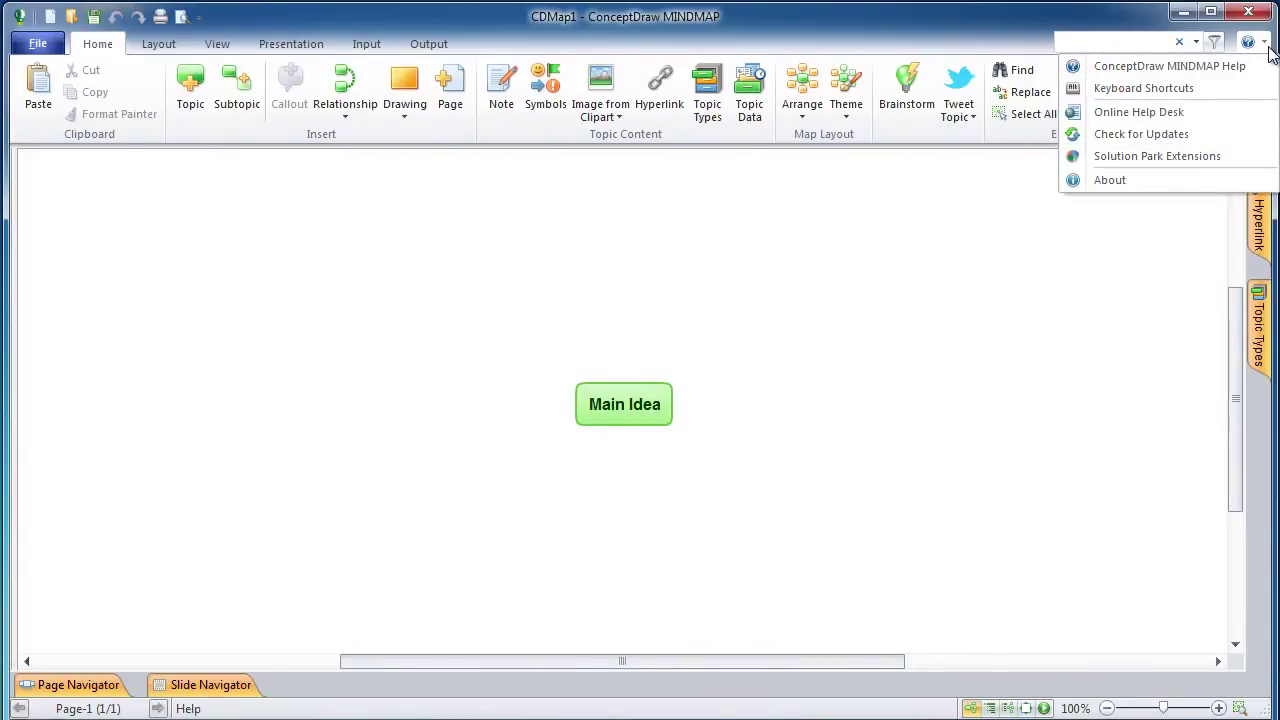
click(1249, 88)
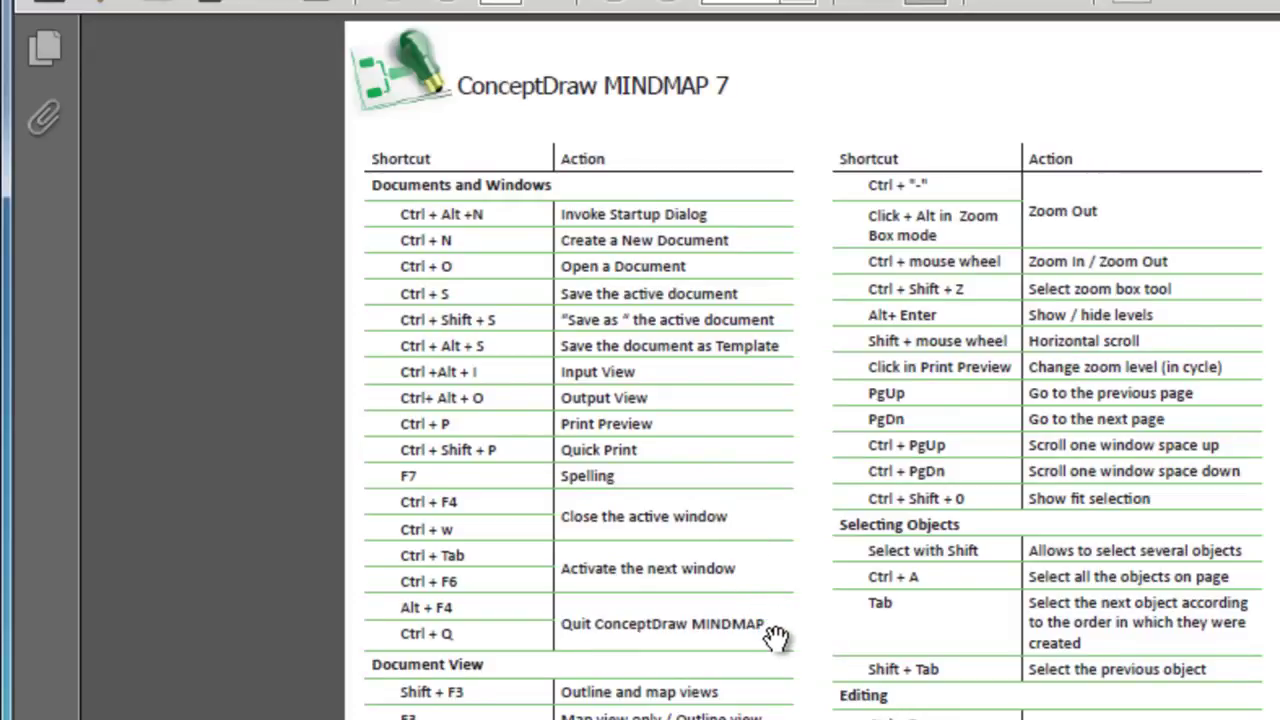
drag(700, 677, 520, 355)
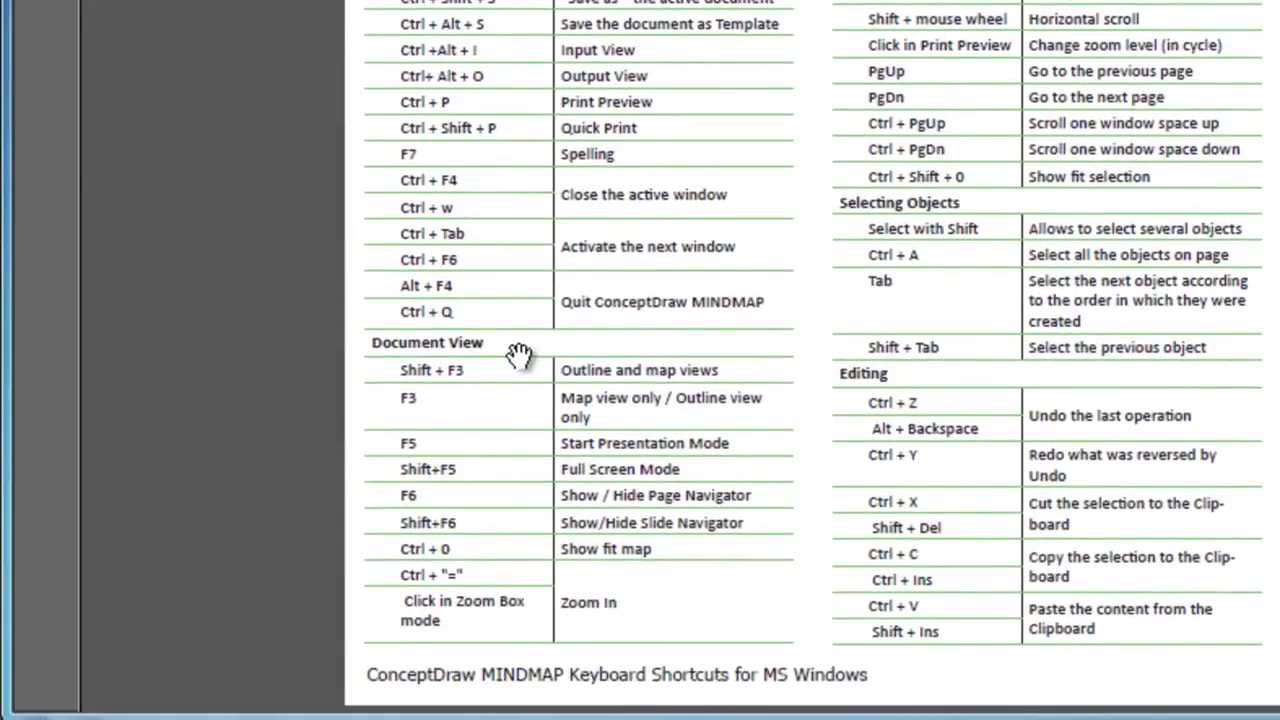